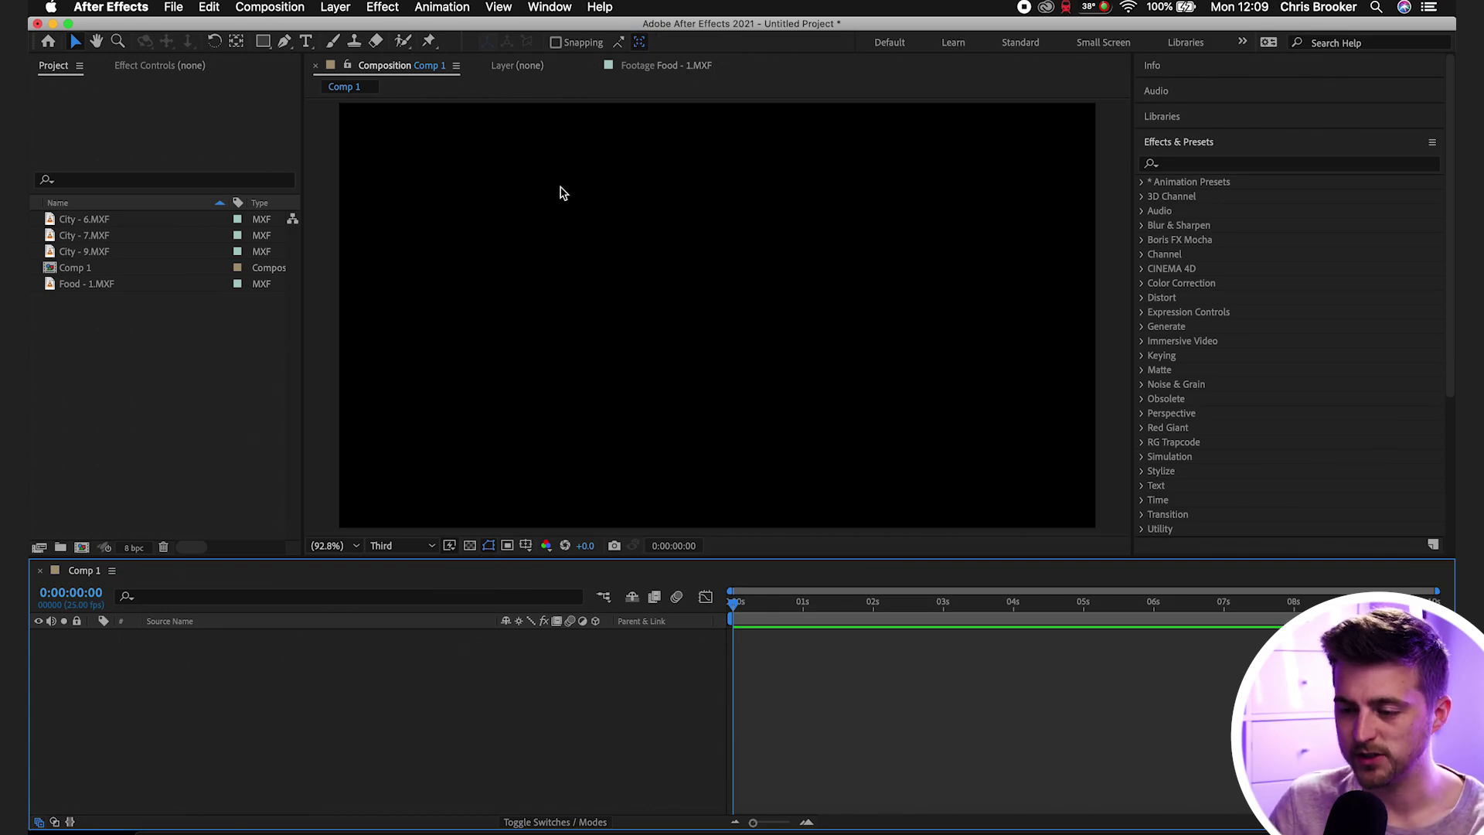
# - Select the City - 6, City - 7, City - 9 and Food - 1 MXF clips and drop them into Comp 1's timeline
pyautogui.click(101, 221)
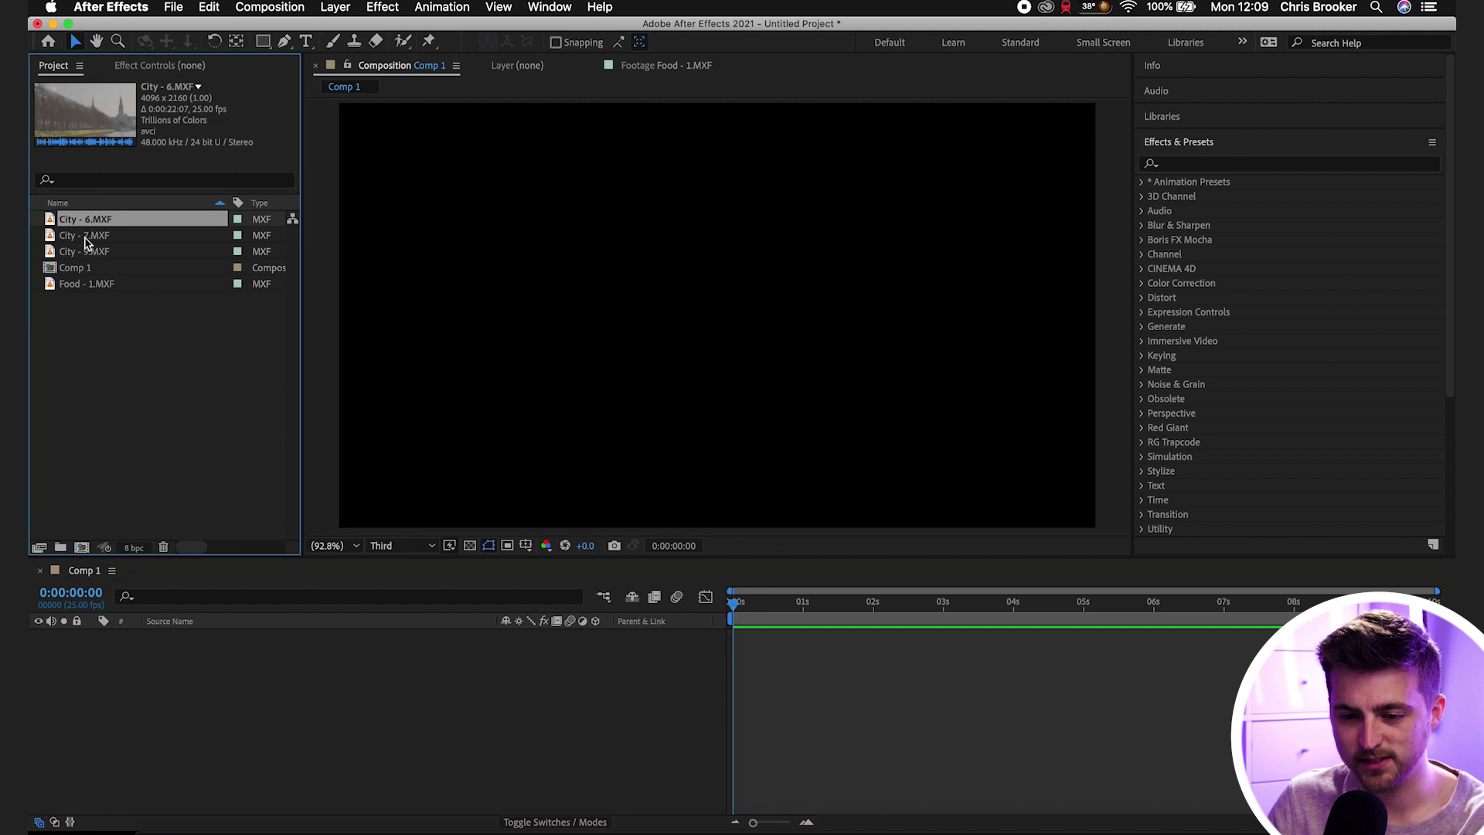
pyautogui.keyDown('shift'); pyautogui.click(87, 251); pyautogui.keyUp('shift')
pyautogui.keyDown('super'); pyautogui.click(89, 286); pyautogui.keyUp('super')
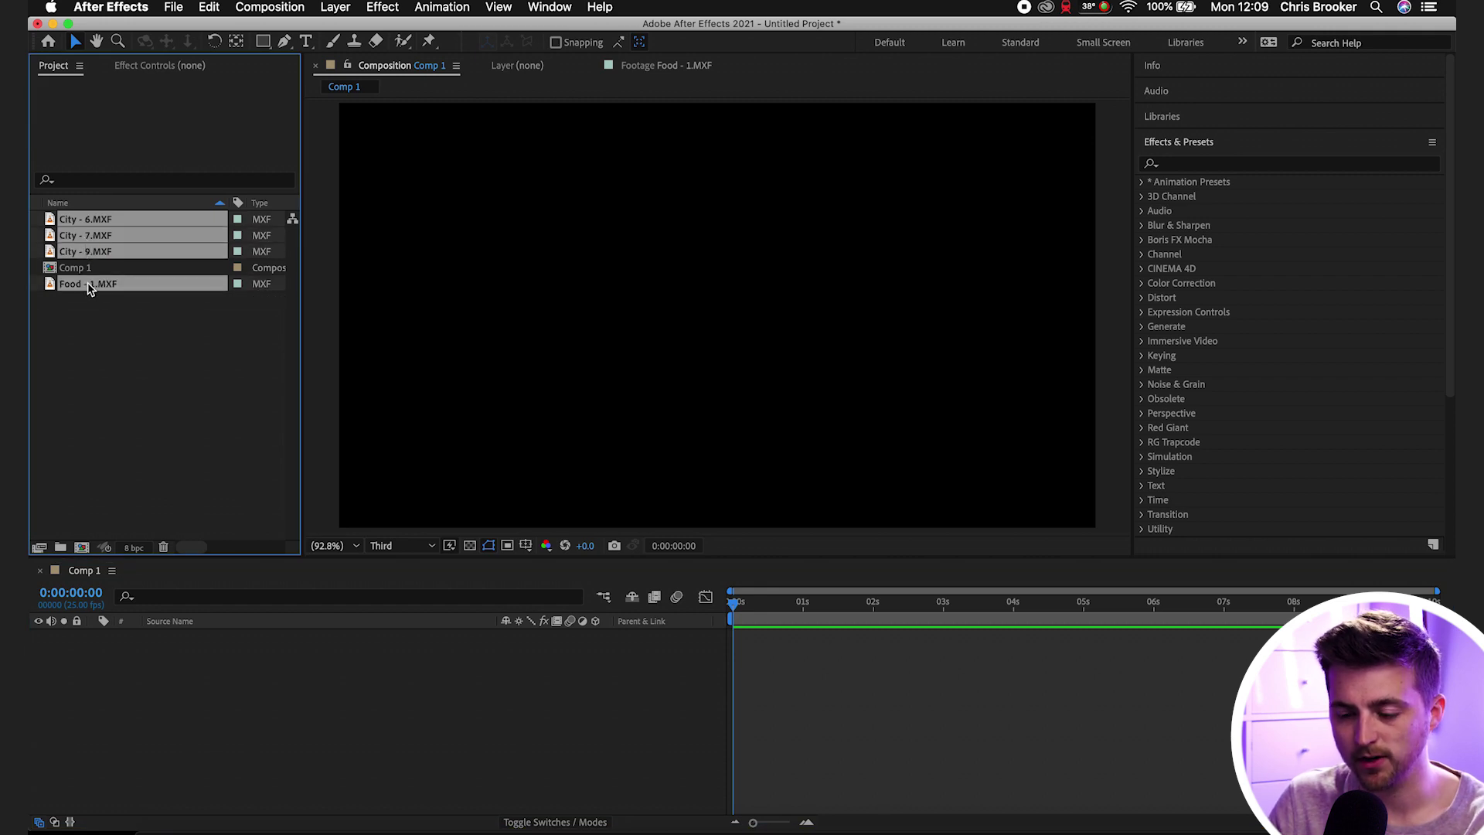
pyautogui.moveTo(88, 288); pyautogui.dragTo(304, 684)
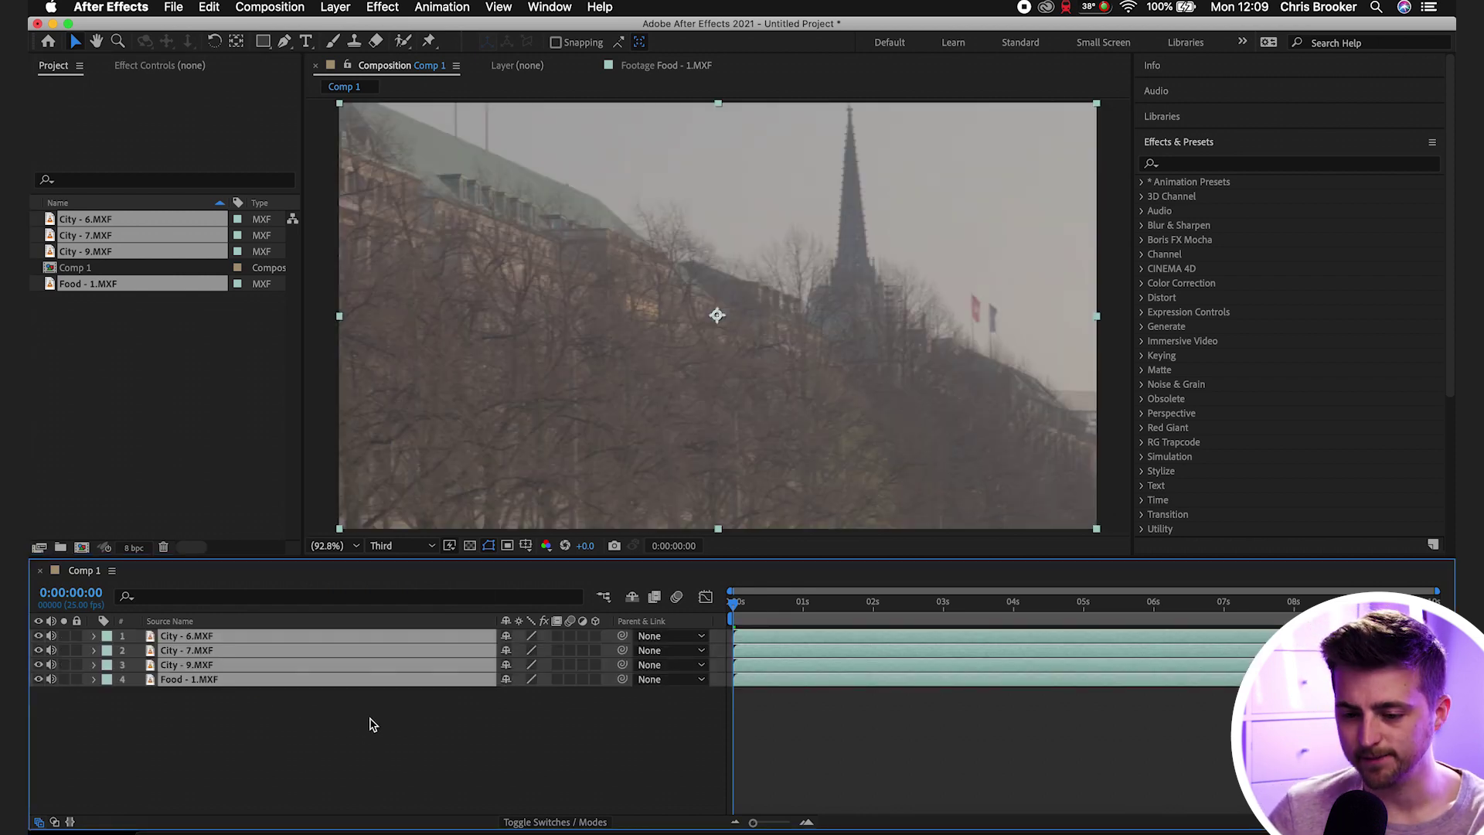
# - Add a Null 1 layer to Comp 1 via Layer > New > Null Object
pyautogui.click(334, 7)
pyautogui.moveTo(344, 27)
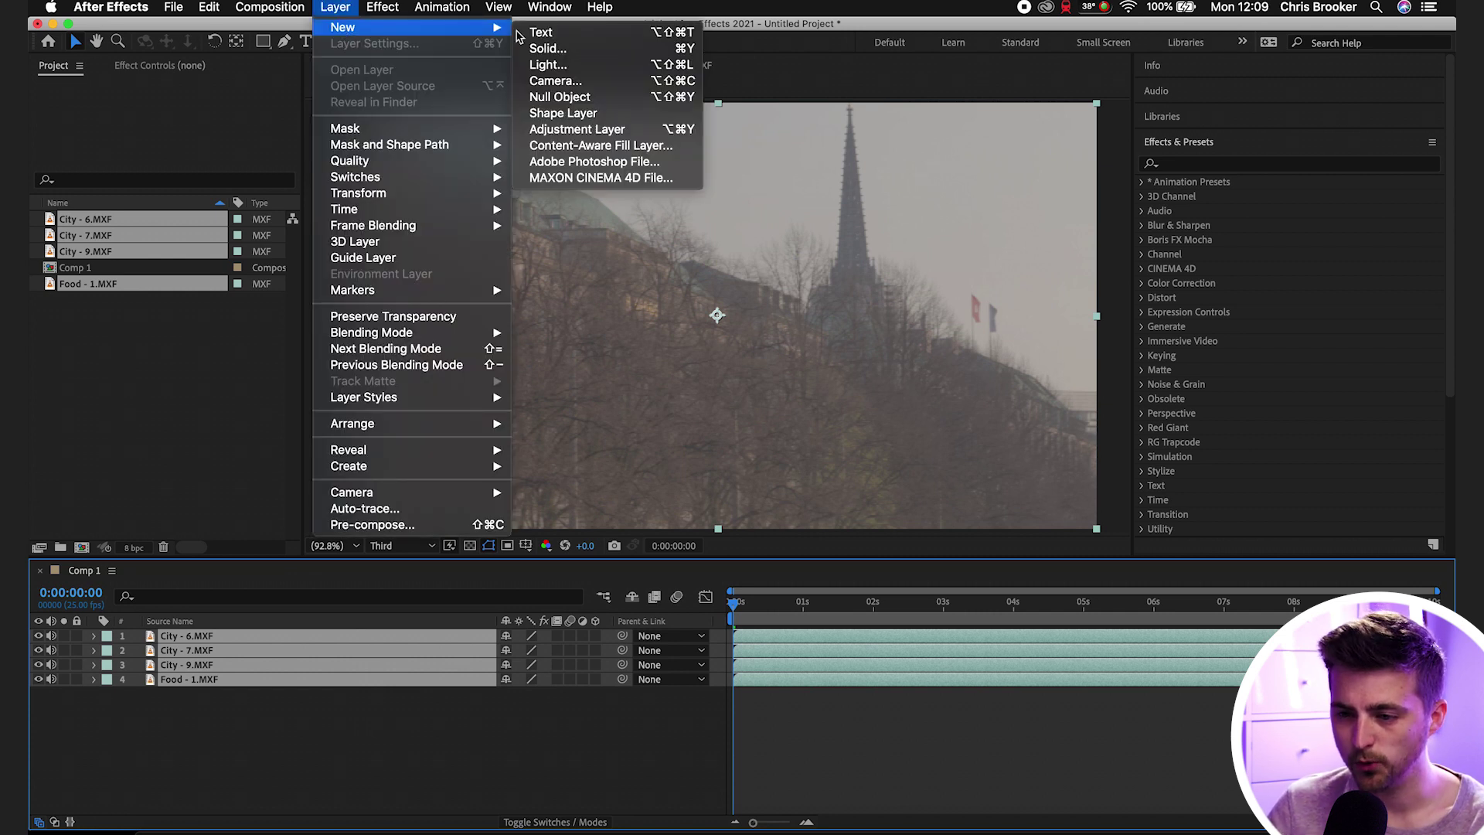
pyautogui.click(556, 96)
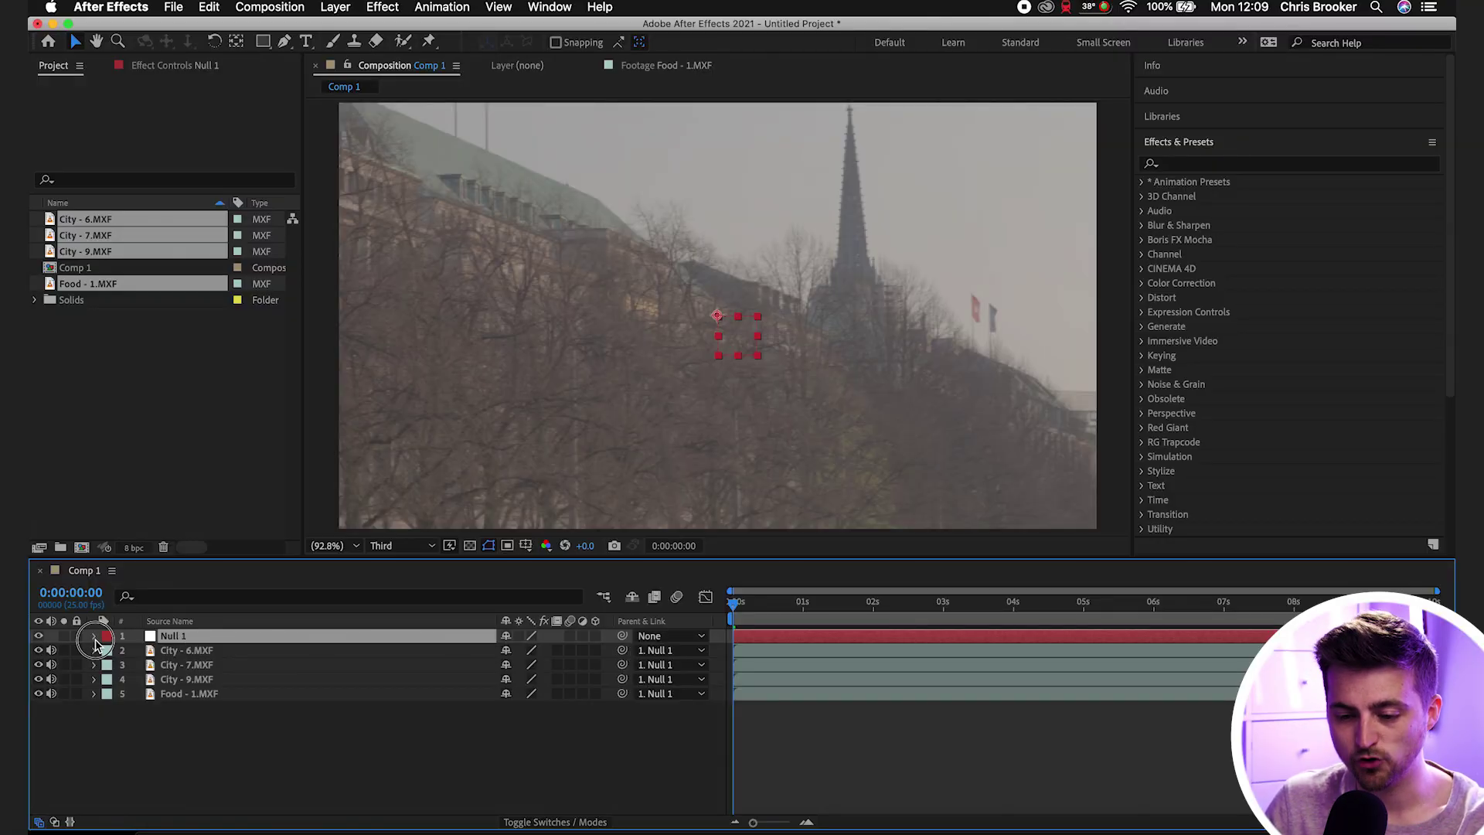
# - Set Null 1's Scale to 50%, scrub it down to 33%, and lock the null layer
pyautogui.click(94, 637)
pyautogui.click(109, 652)
pyautogui.click(158, 695)
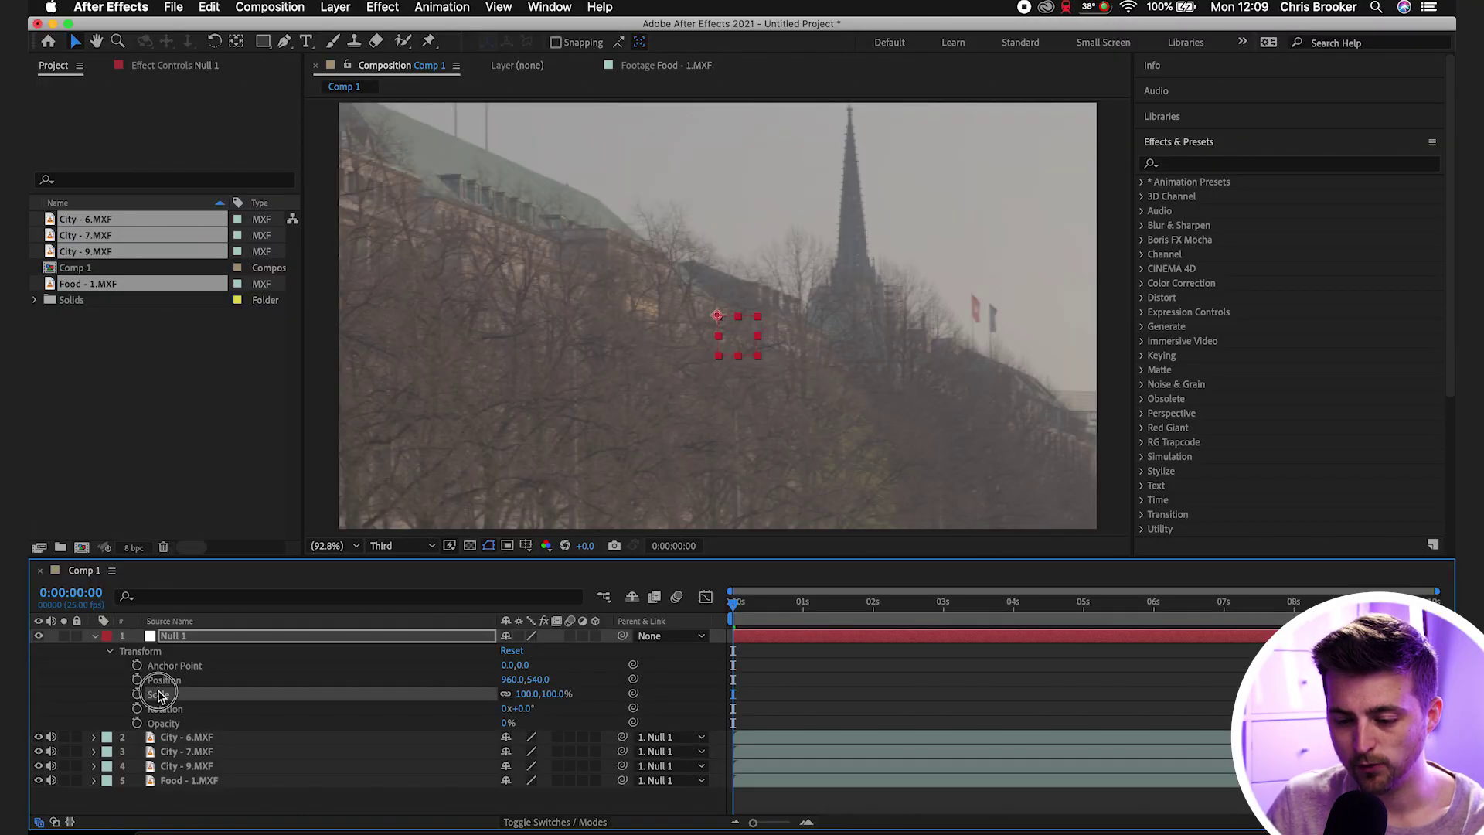
pyautogui.click(532, 693)
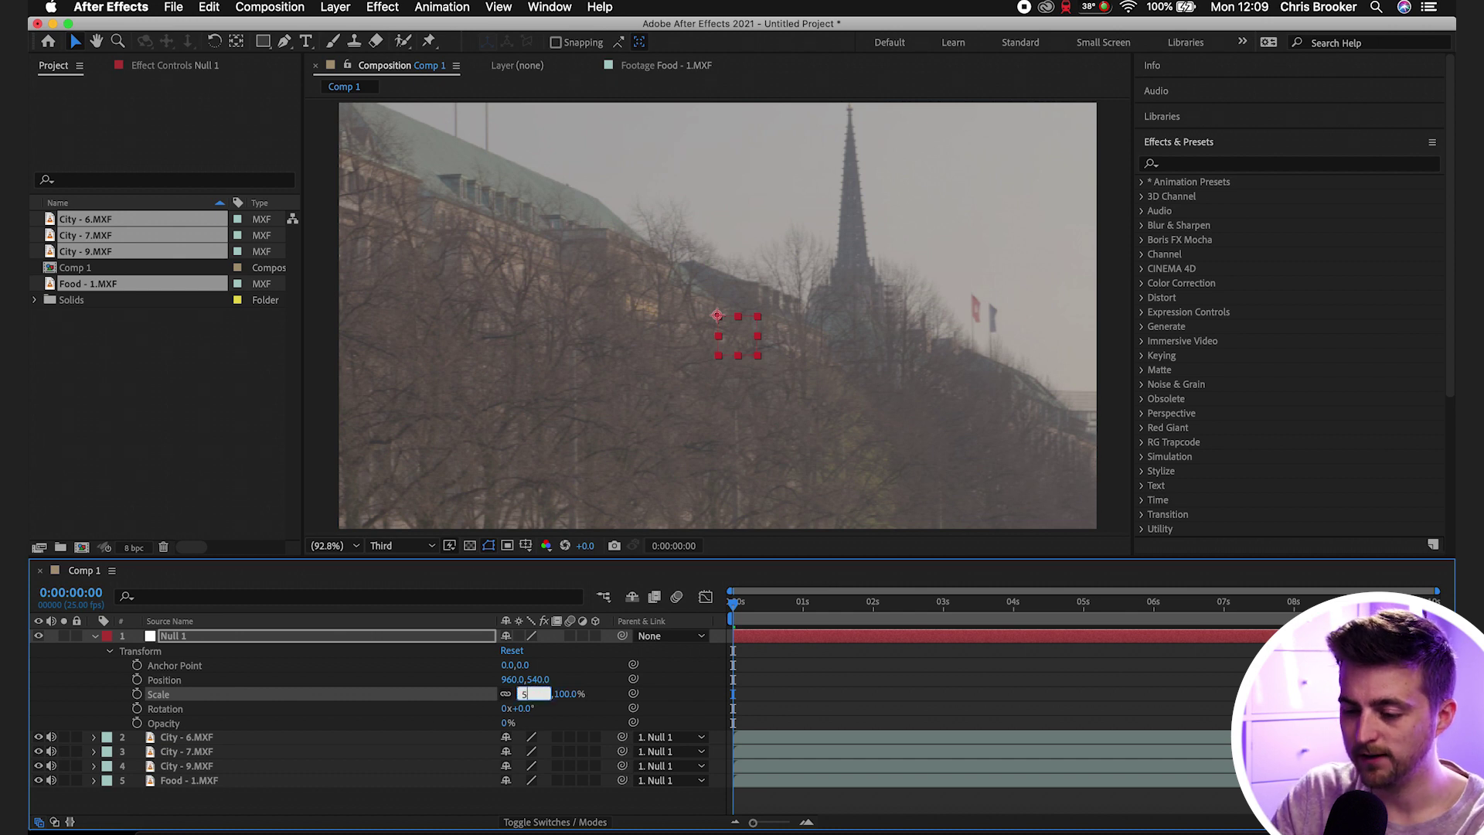
pyautogui.press('Return')
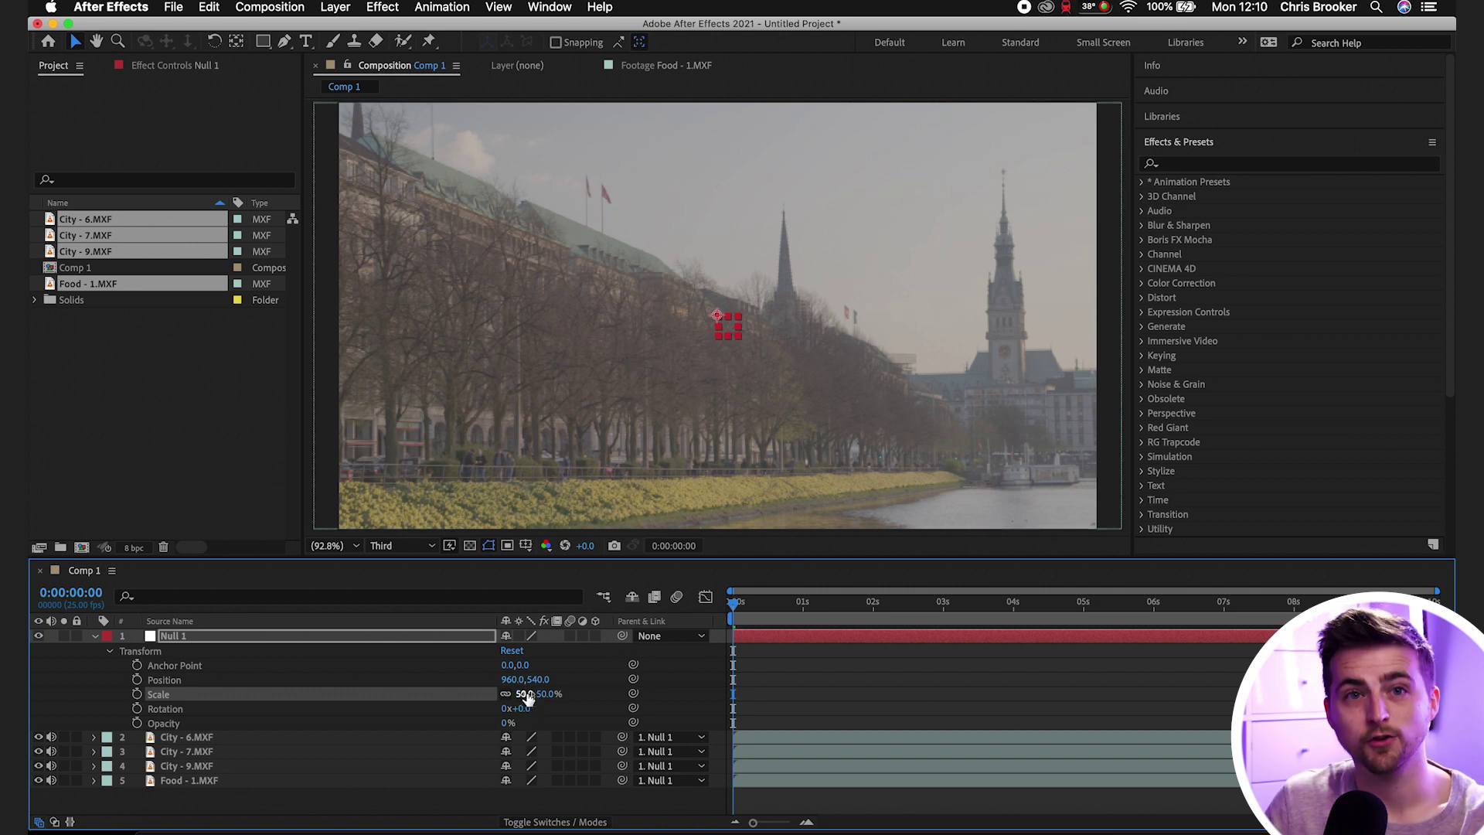
pyautogui.moveTo(527, 695); pyautogui.dragTo(513, 694)
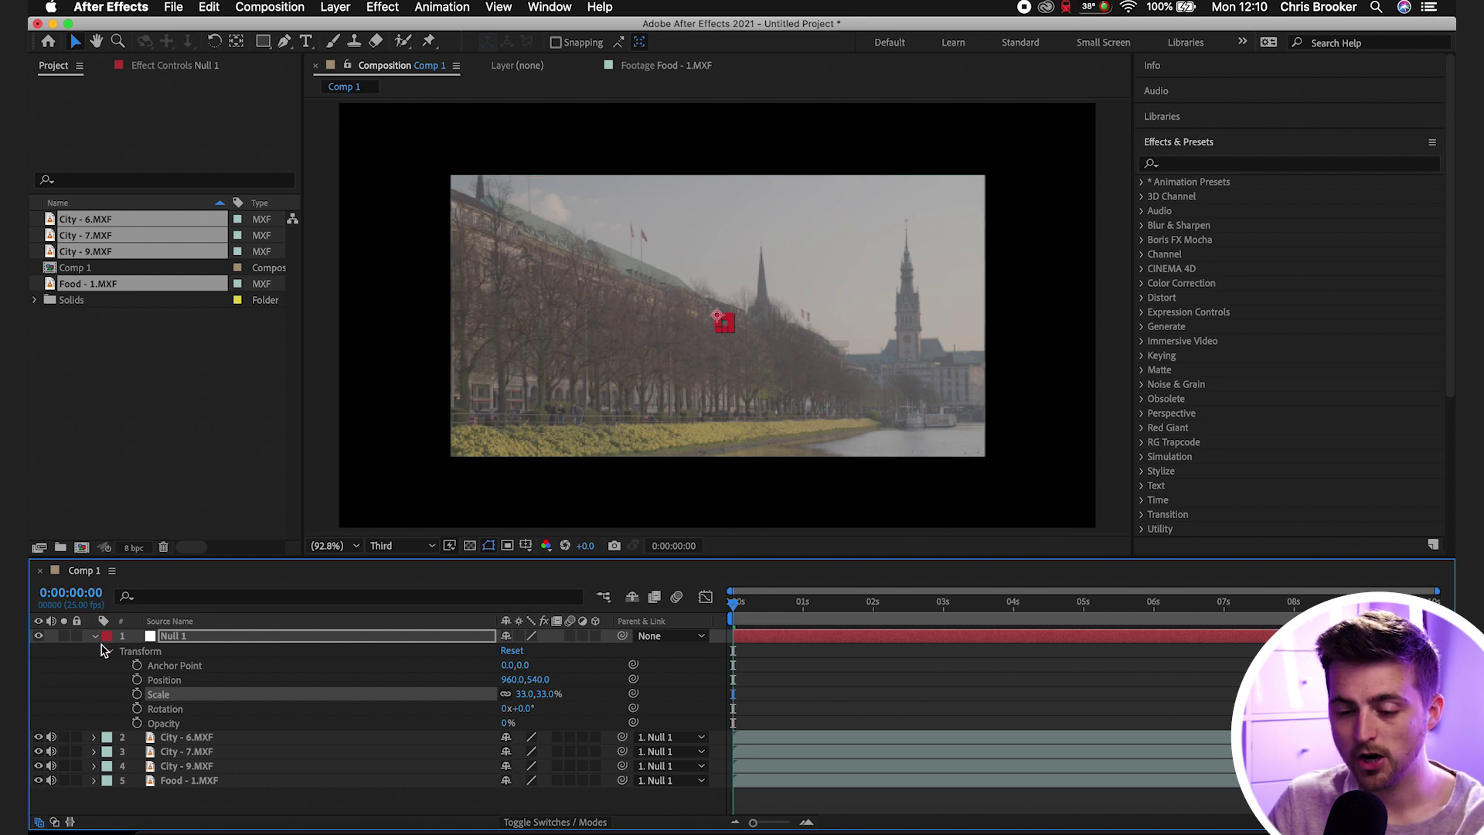
pyautogui.click(76, 635)
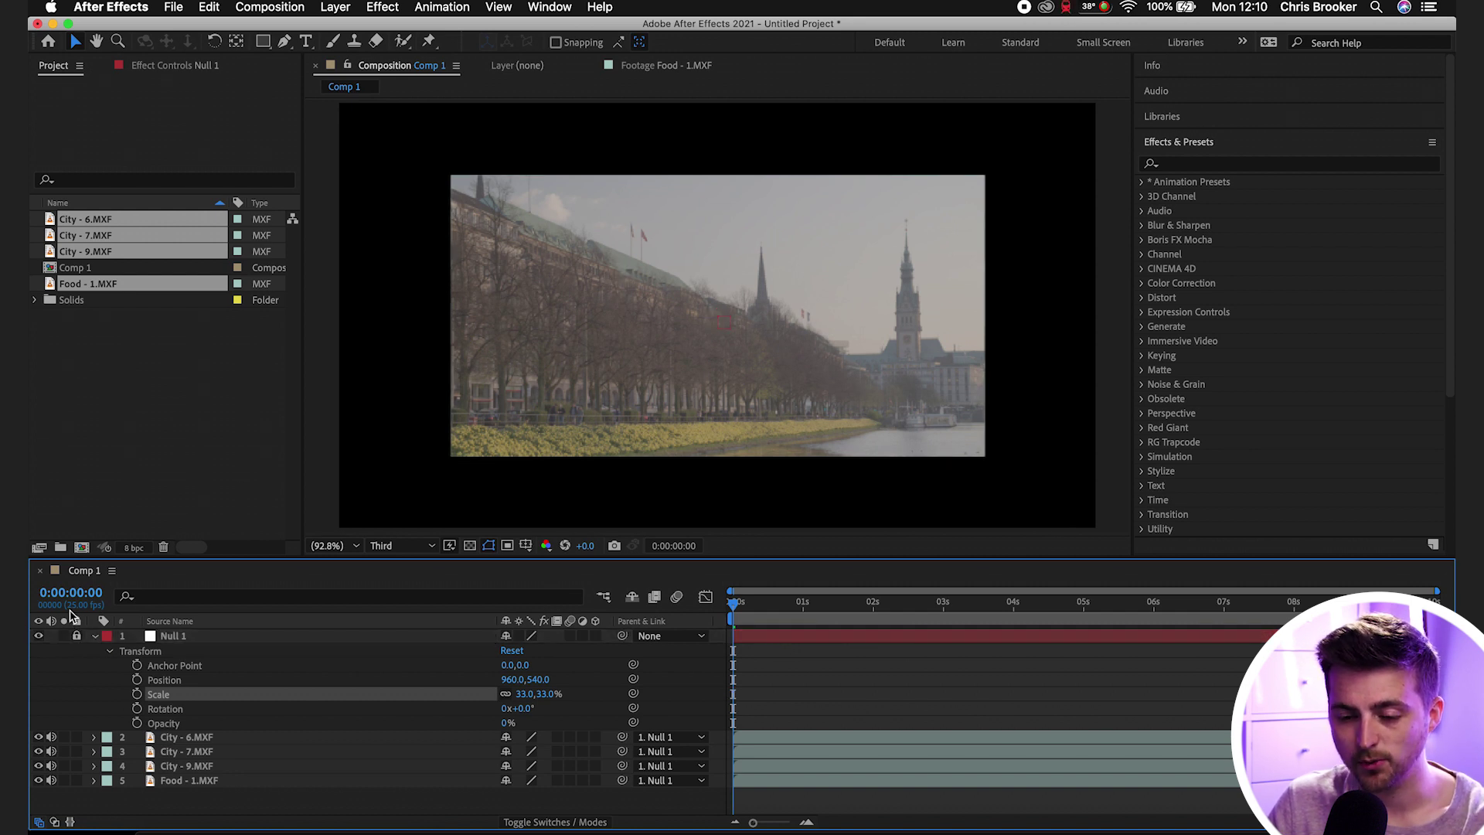
# - Turn on the Proportional Grid and place City - 6 in the top-left quarter
pyautogui.click(190, 737)
pyautogui.moveTo(767, 343); pyautogui.dragTo(507, 59)
pyautogui.click(525, 546)
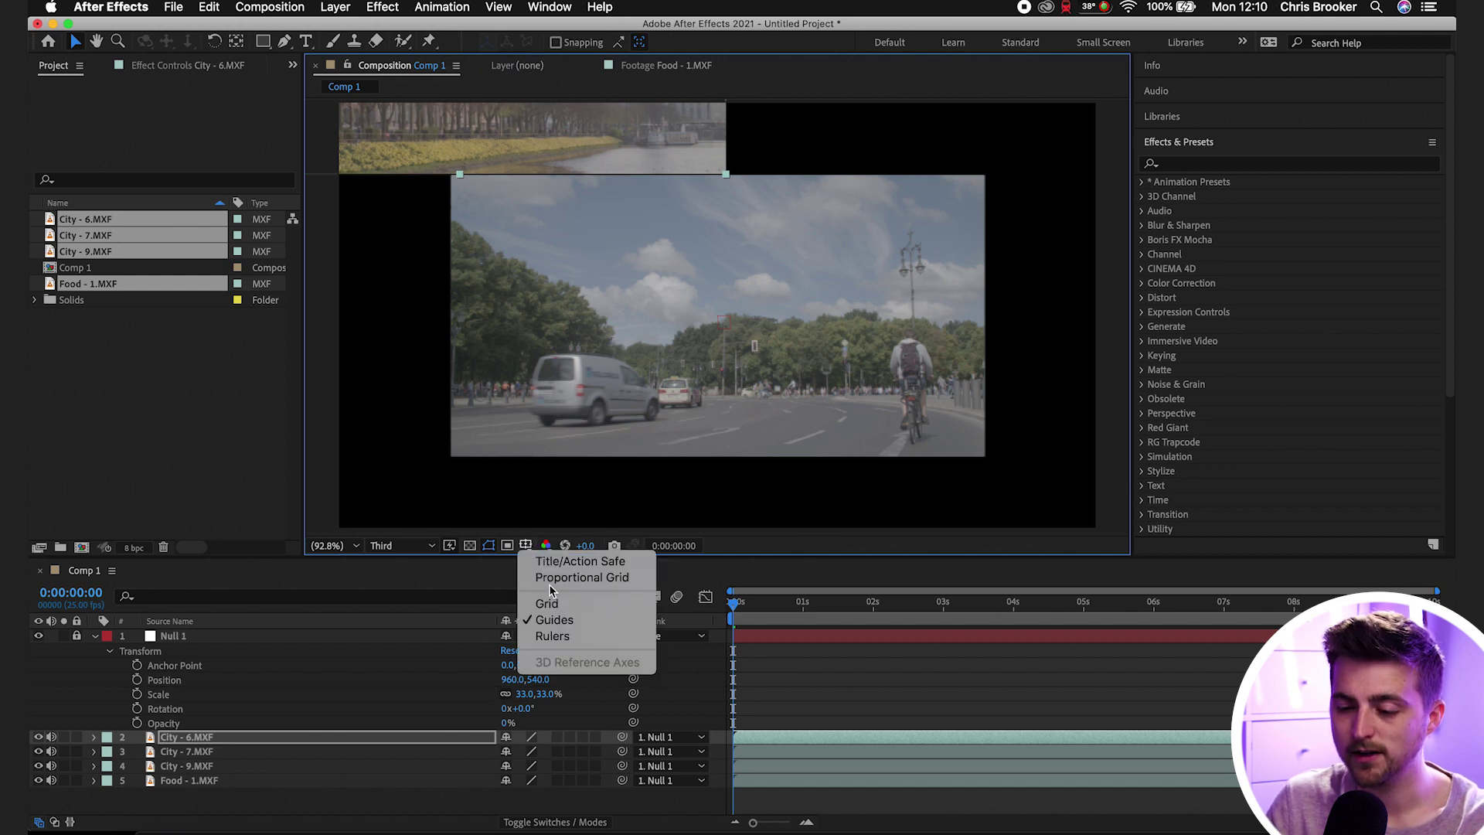
pyautogui.click(581, 576)
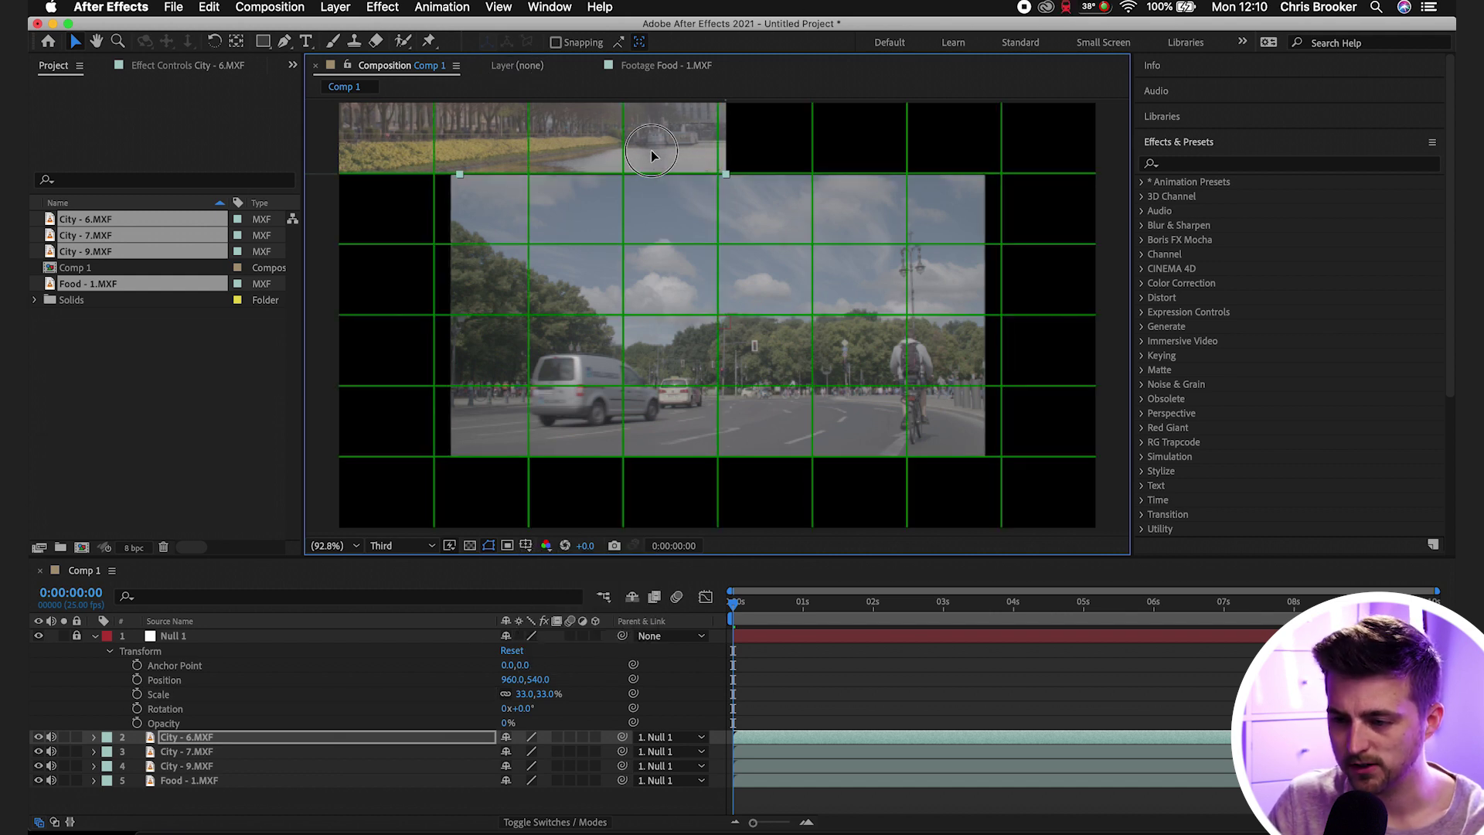
pyautogui.moveTo(651, 157); pyautogui.dragTo(642, 285)
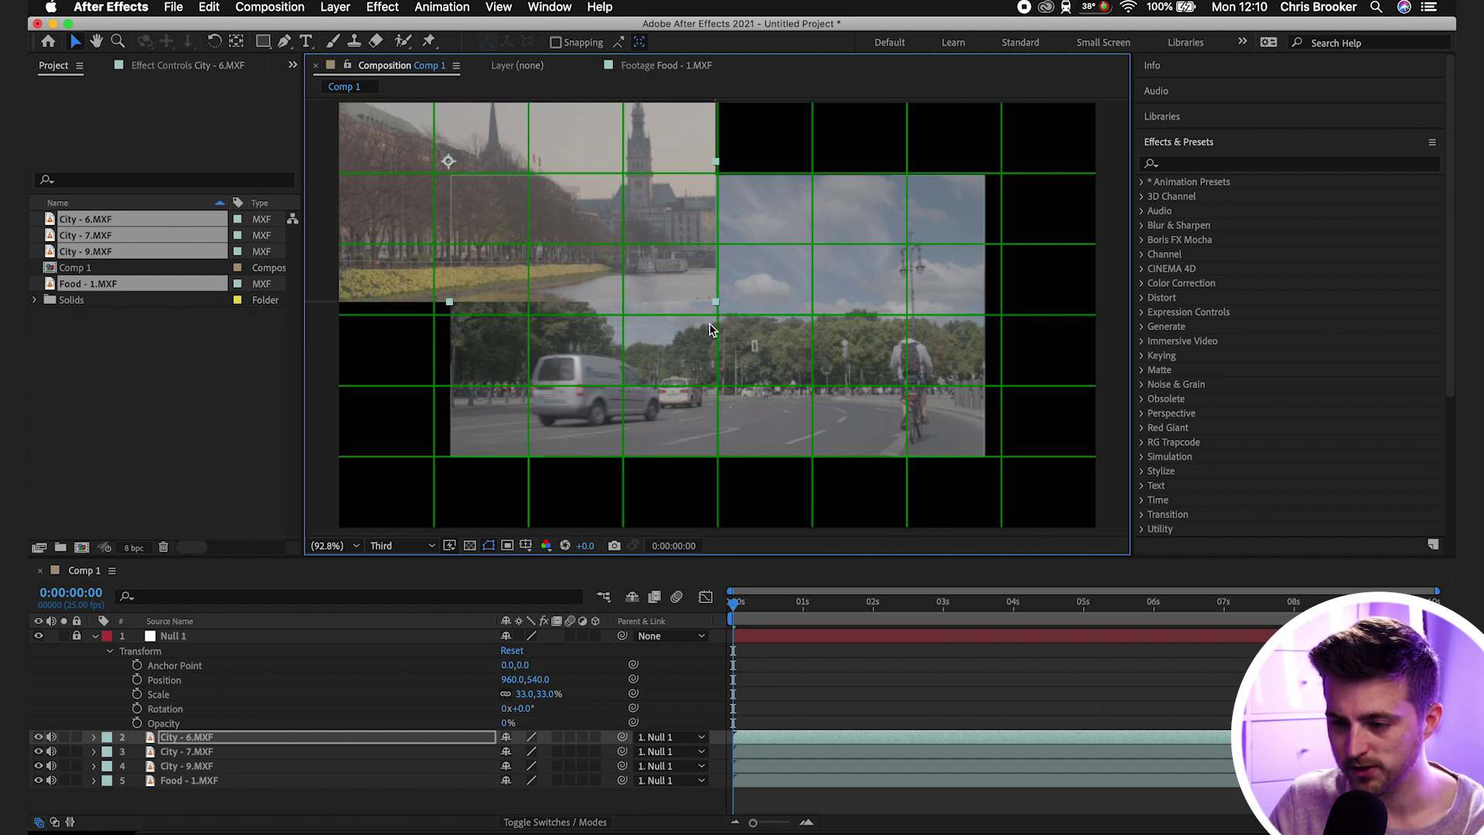
pyautogui.moveTo(634, 182); pyautogui.dragTo(634, 193)
# - Move City - 7 top-right, City - 9 bottom-left and Food - 1 bottom-right
pyautogui.click(830, 231)
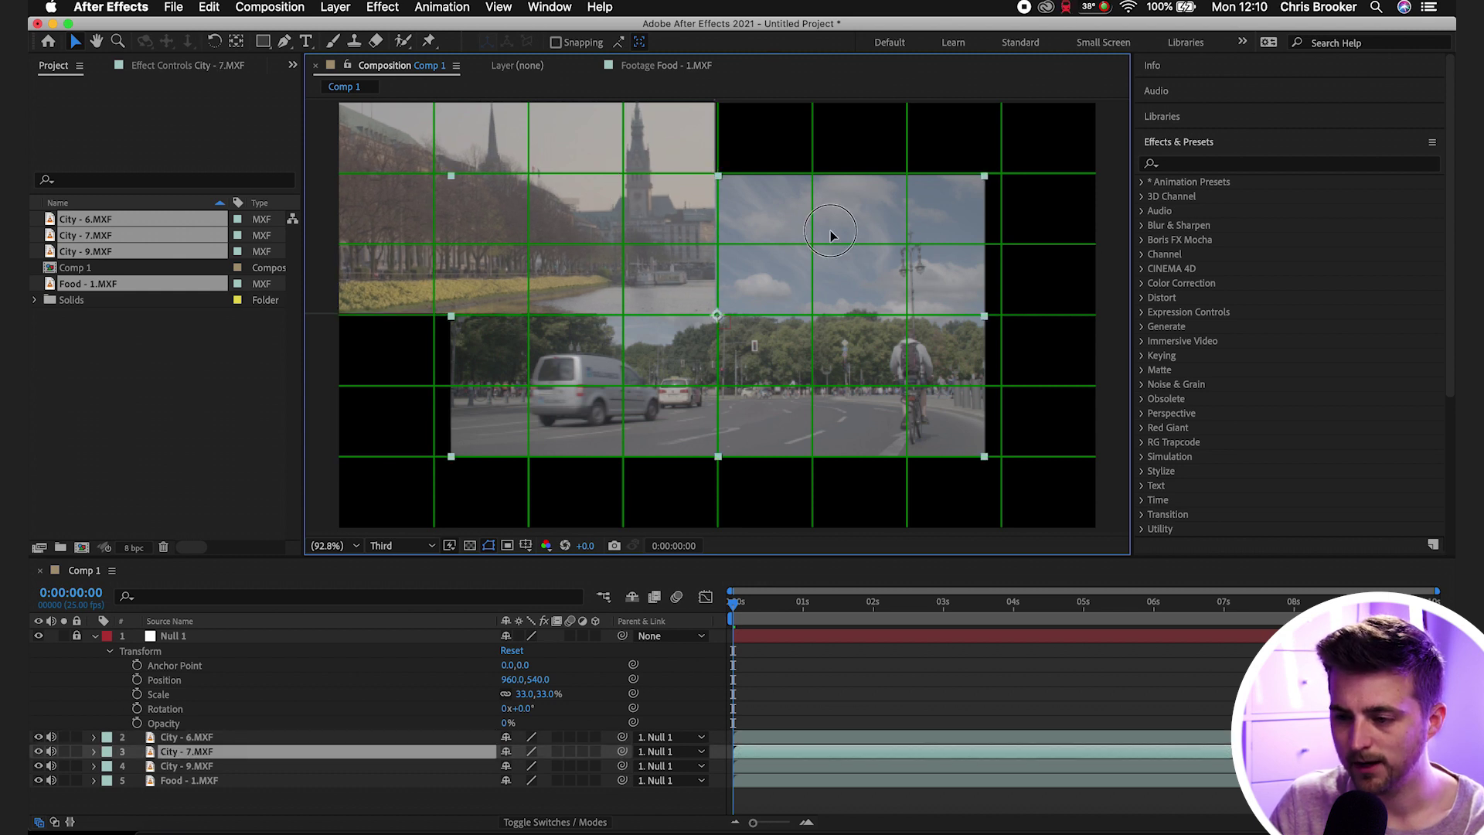
pyautogui.moveTo(672, 380); pyautogui.dragTo(921, 242)
pyautogui.click(850, 376)
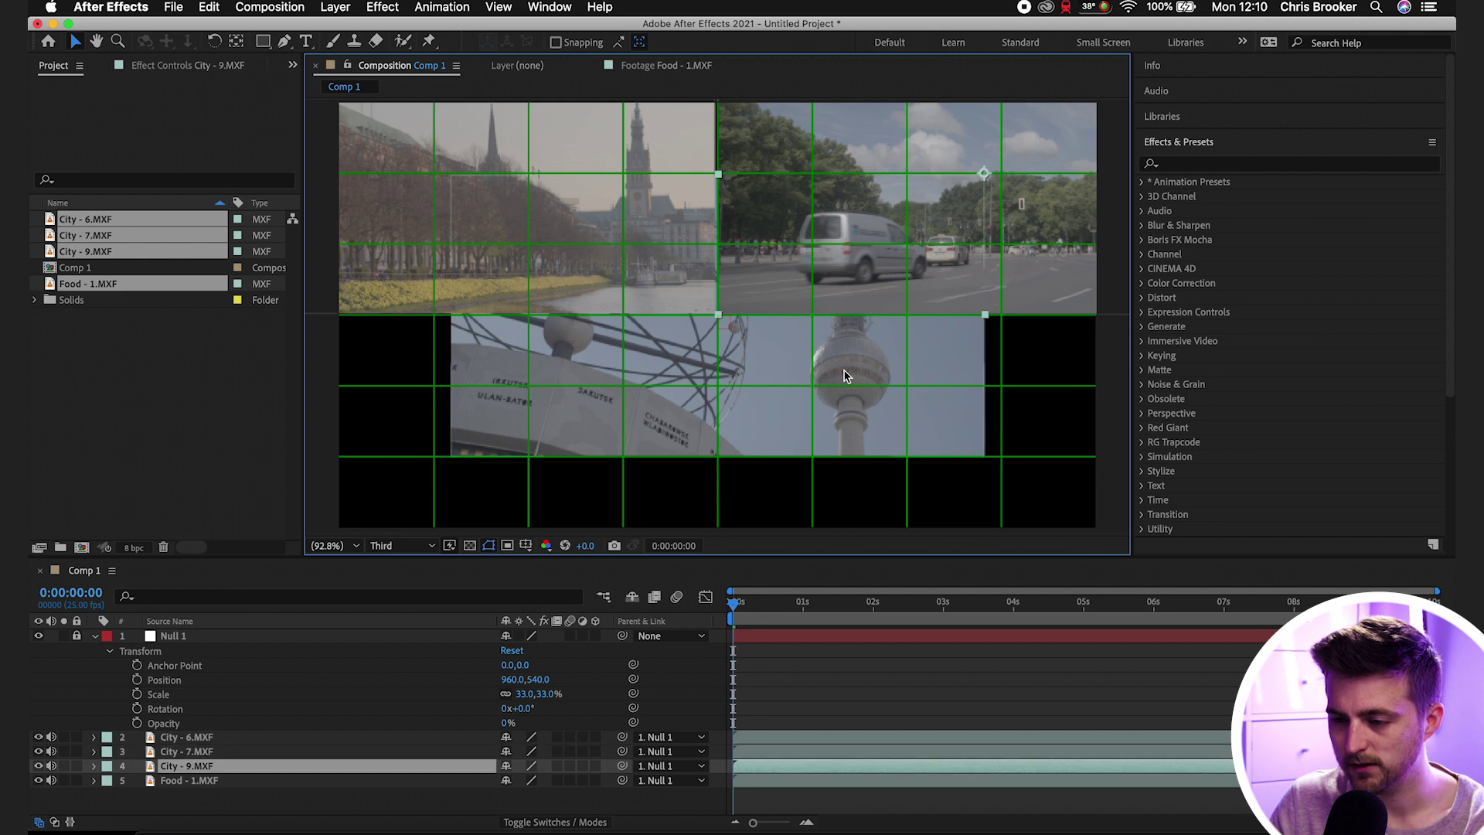
pyautogui.moveTo(825, 390); pyautogui.dragTo(558, 529)
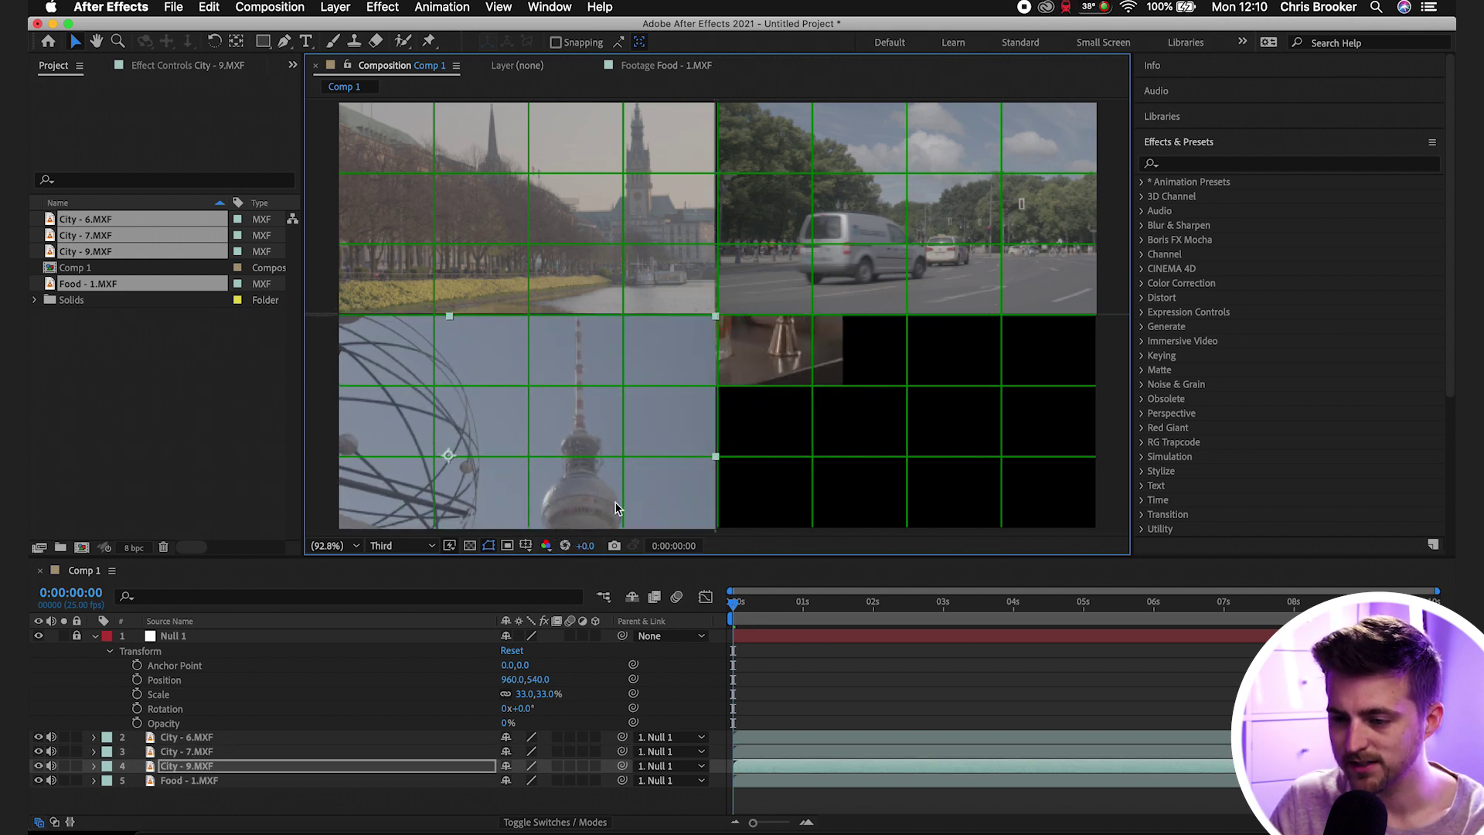
pyautogui.moveTo(796, 377); pyautogui.dragTo(955, 469)
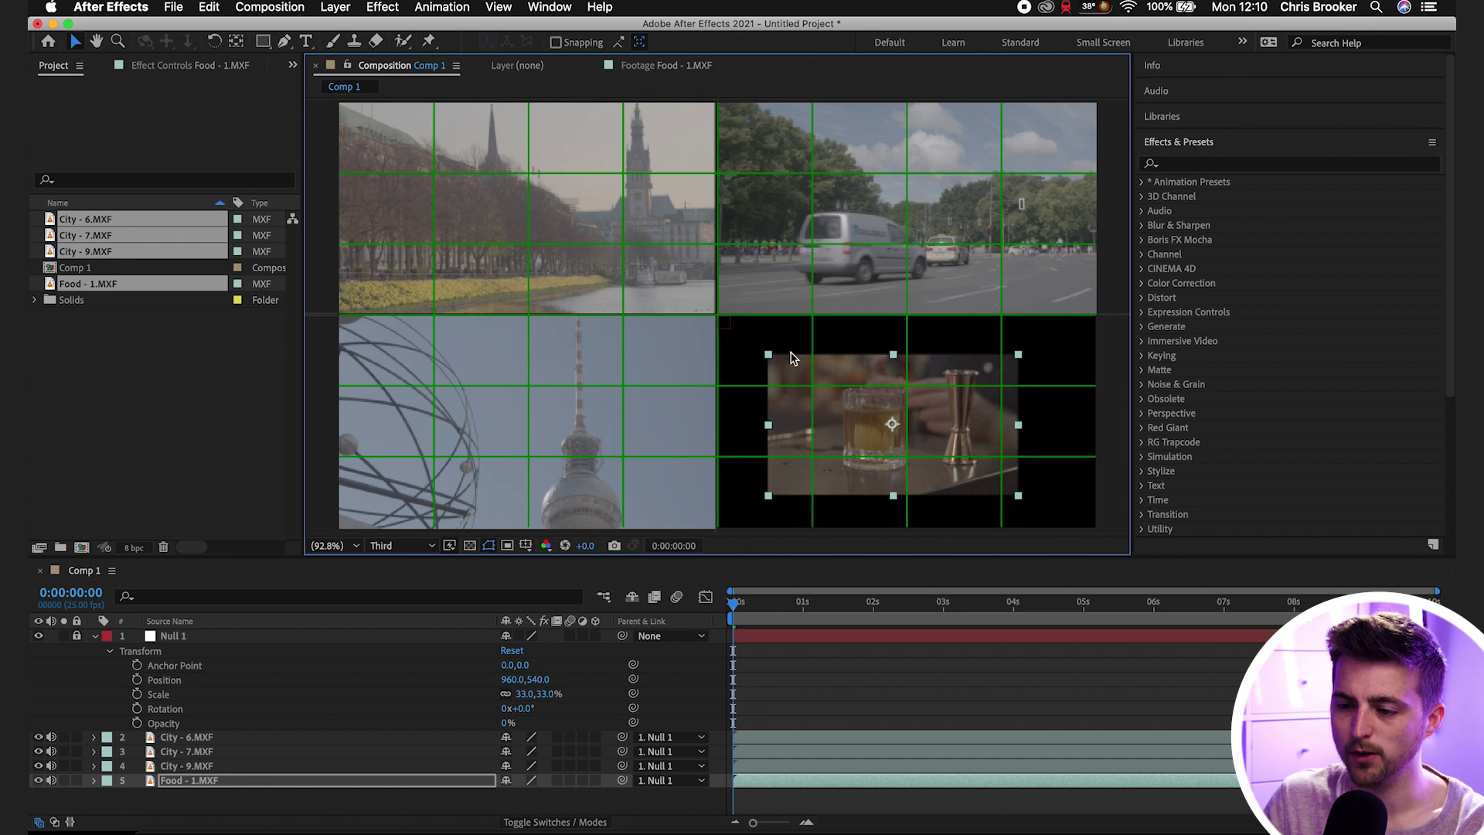
# - Scrub Null 1's Scale to 21%, then enlarge and reposition Food - 1 to fill its quarter
pyautogui.click(107, 641)
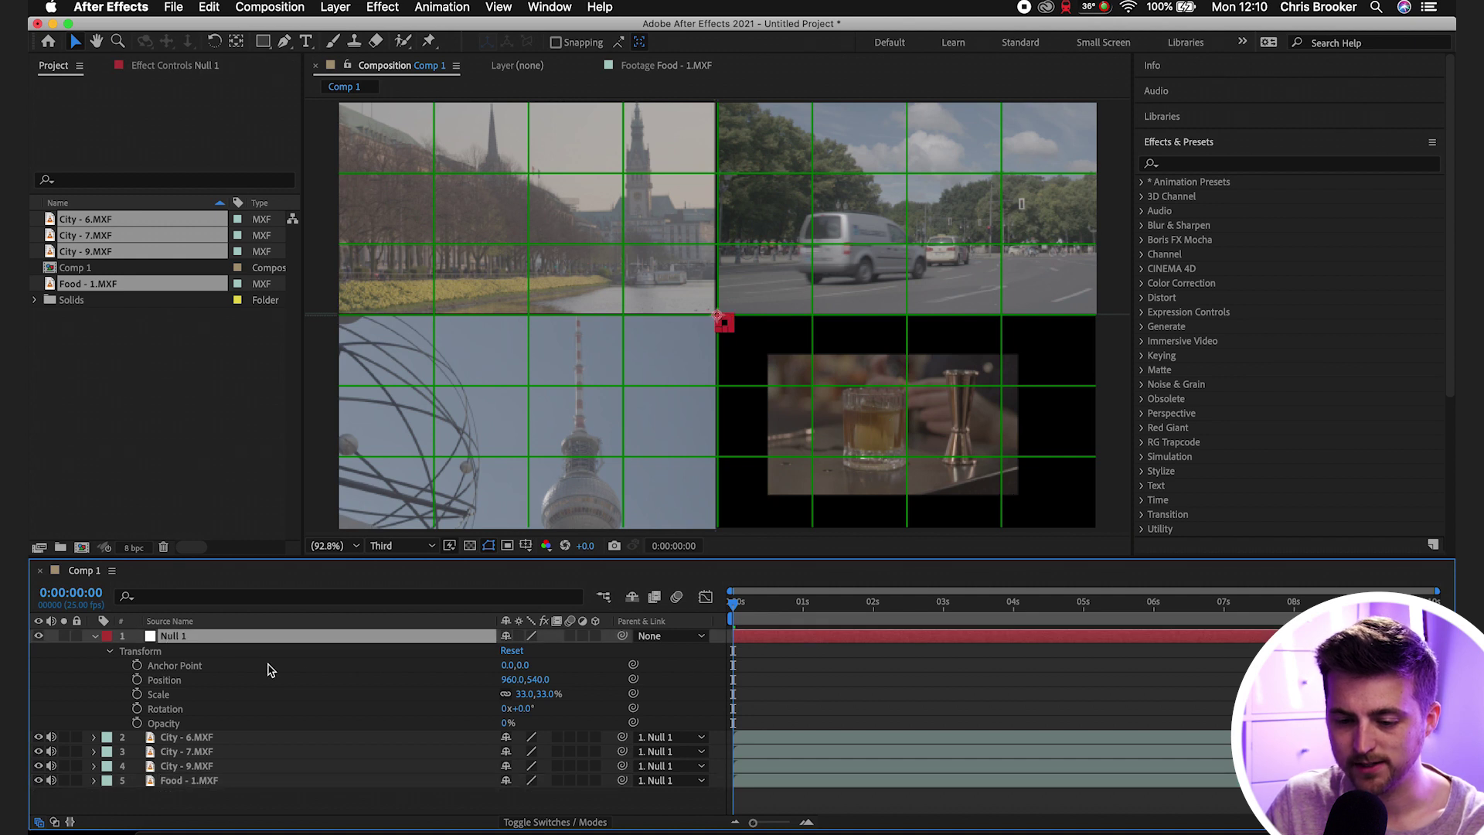
pyautogui.moveTo(525, 697); pyautogui.dragTo(515, 695)
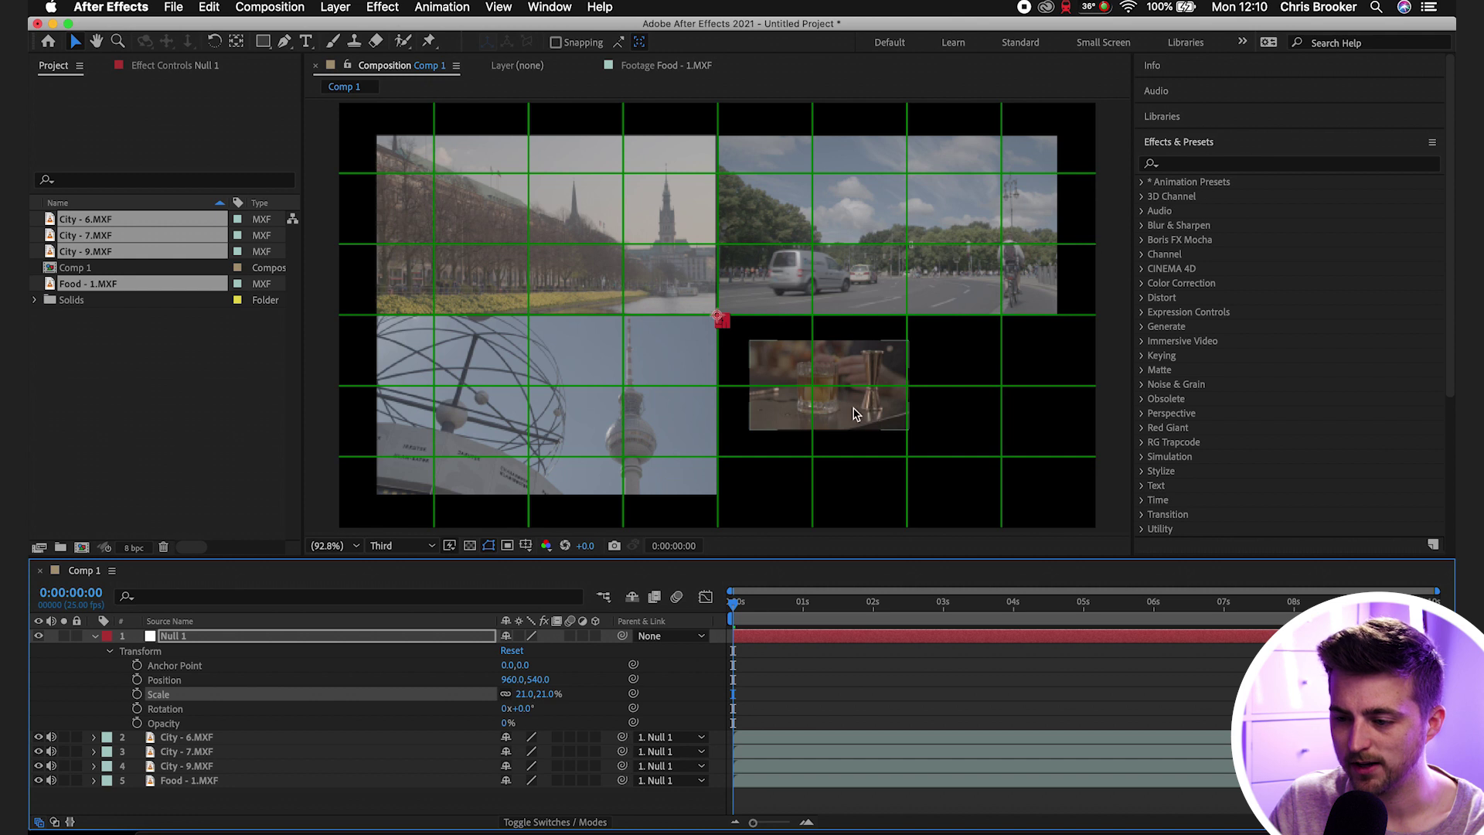
pyautogui.click(824, 424)
pyautogui.moveTo(824, 424); pyautogui.dragTo(896, 439)
pyautogui.press('s')
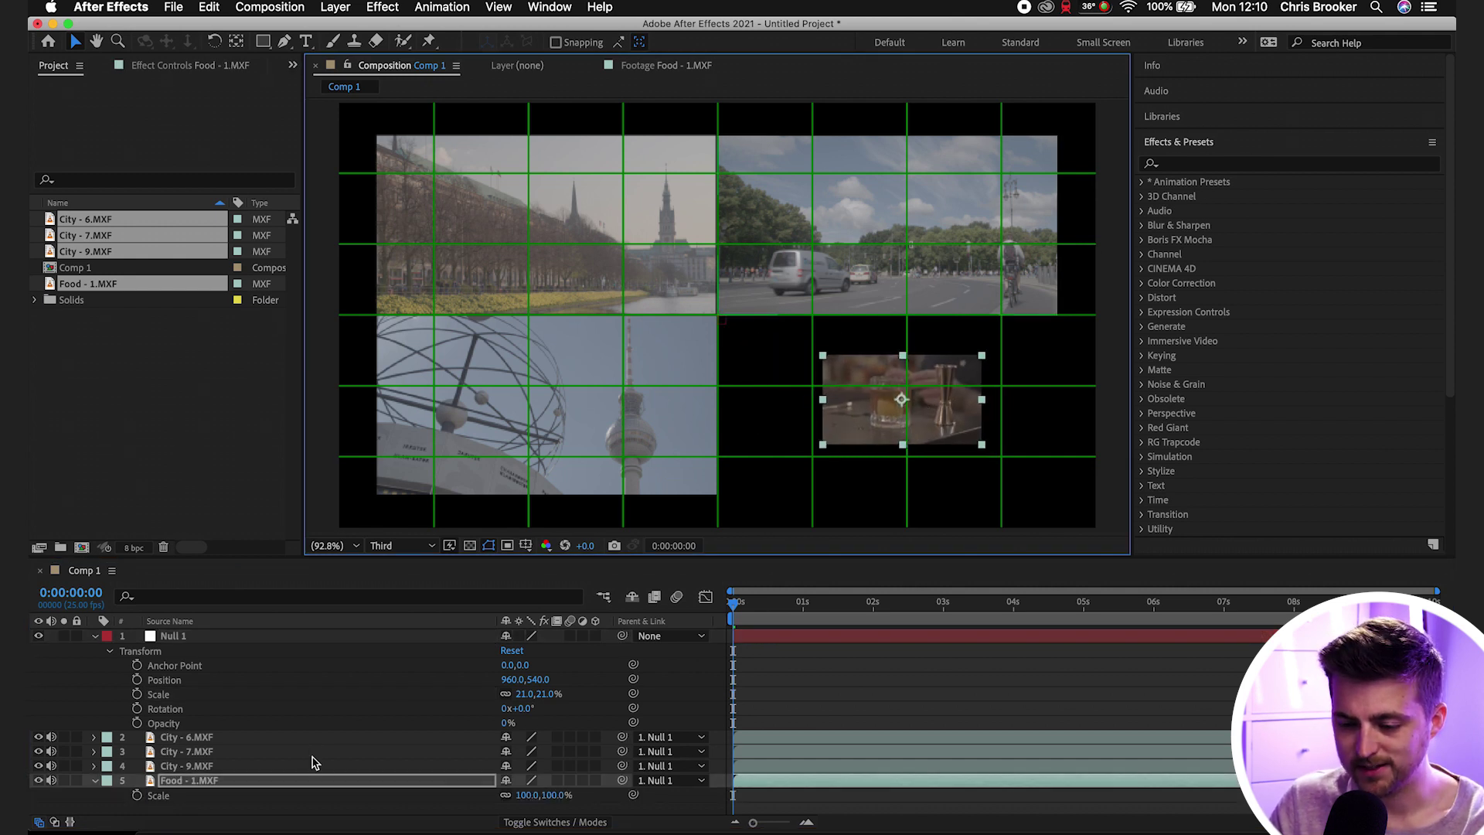
pyautogui.moveTo(523, 796); pyautogui.dragTo(611, 788)
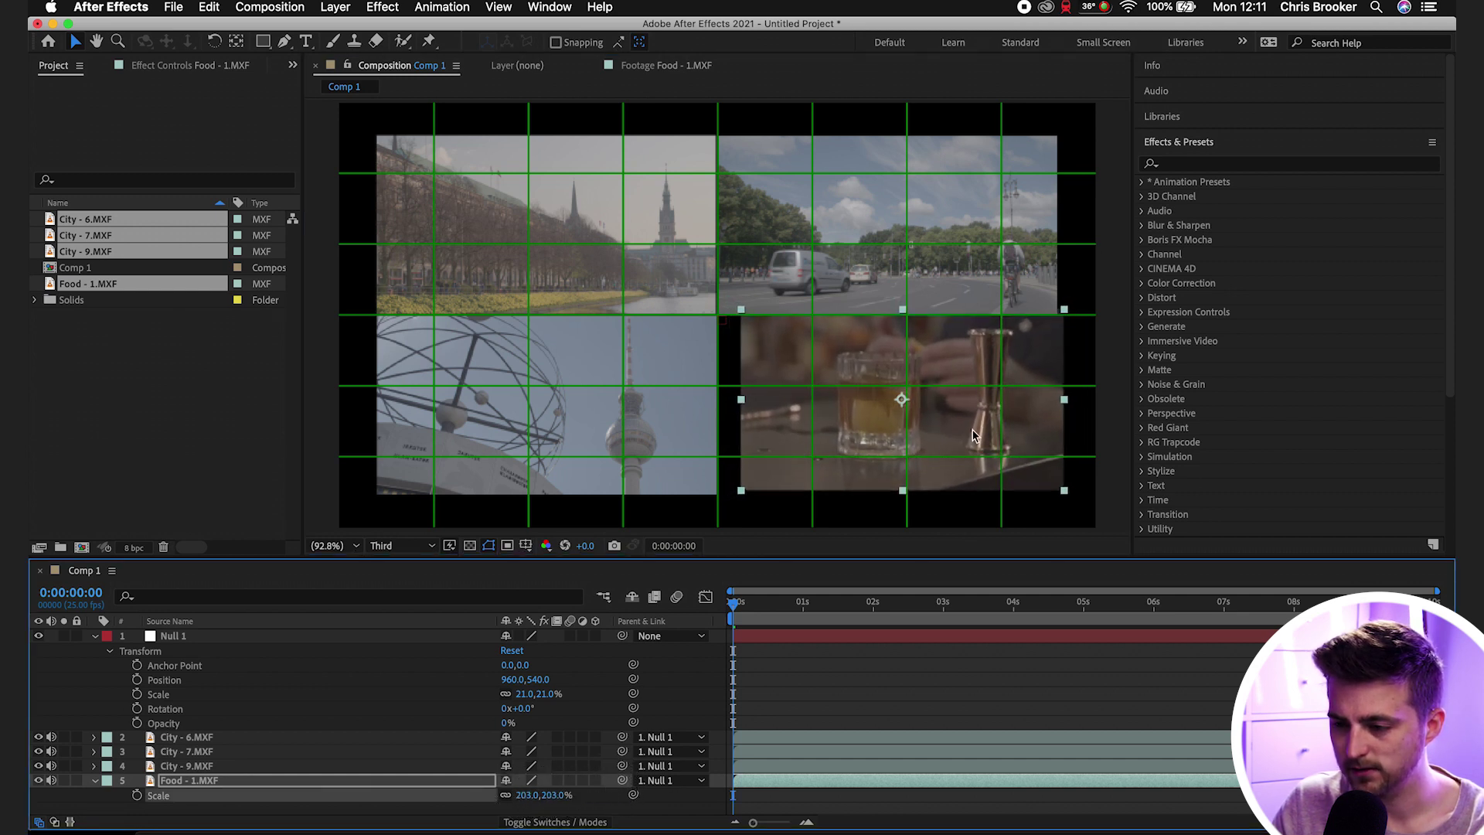
pyautogui.moveTo(973, 430); pyautogui.dragTo(953, 438)
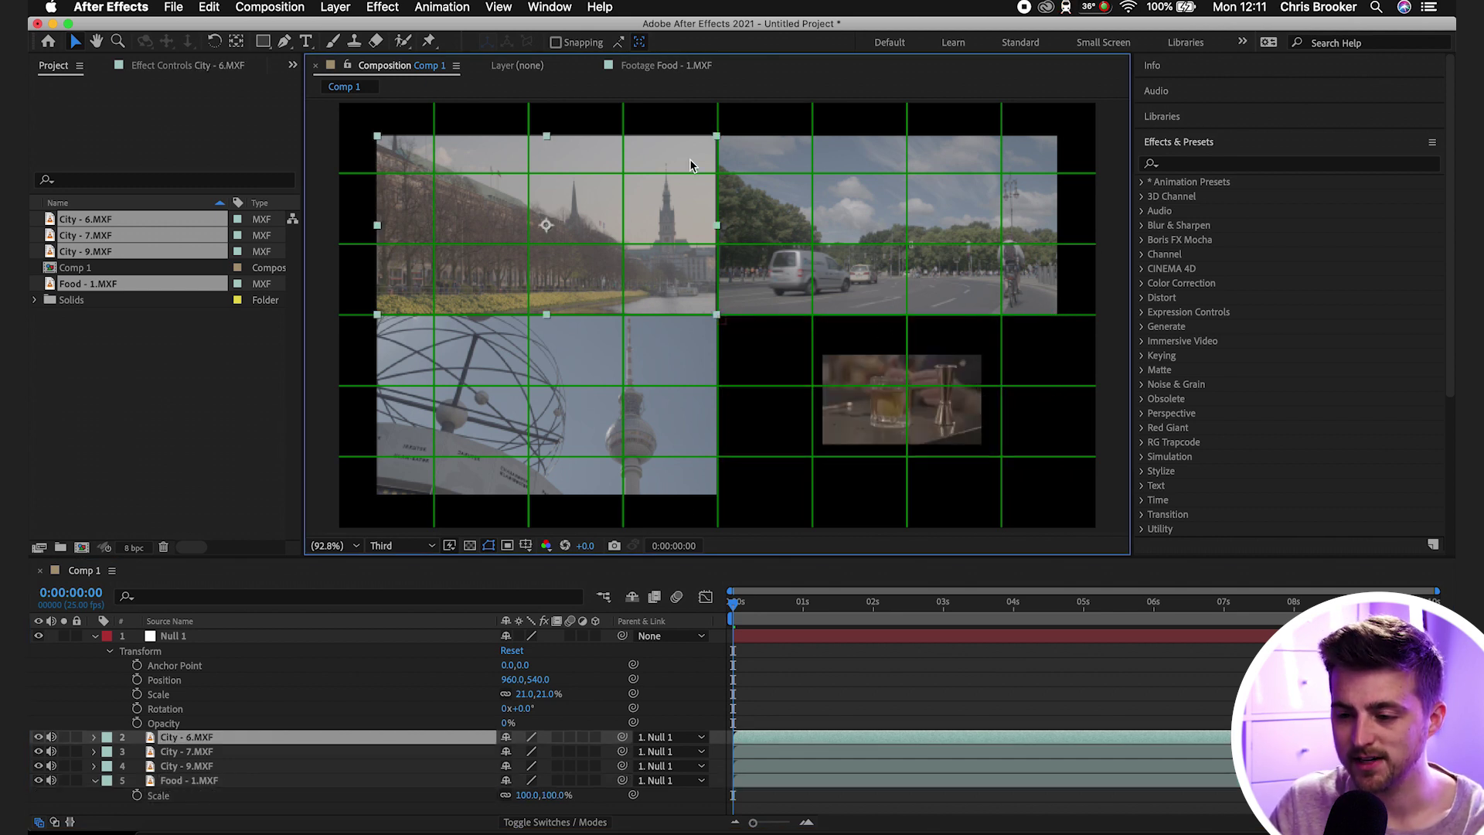
# - Scale City - 6, City - 7 and City - 9 together to 46%
pyautogui.keyDown('shift'); pyautogui.click(195, 766); pyautogui.keyUp('shift')
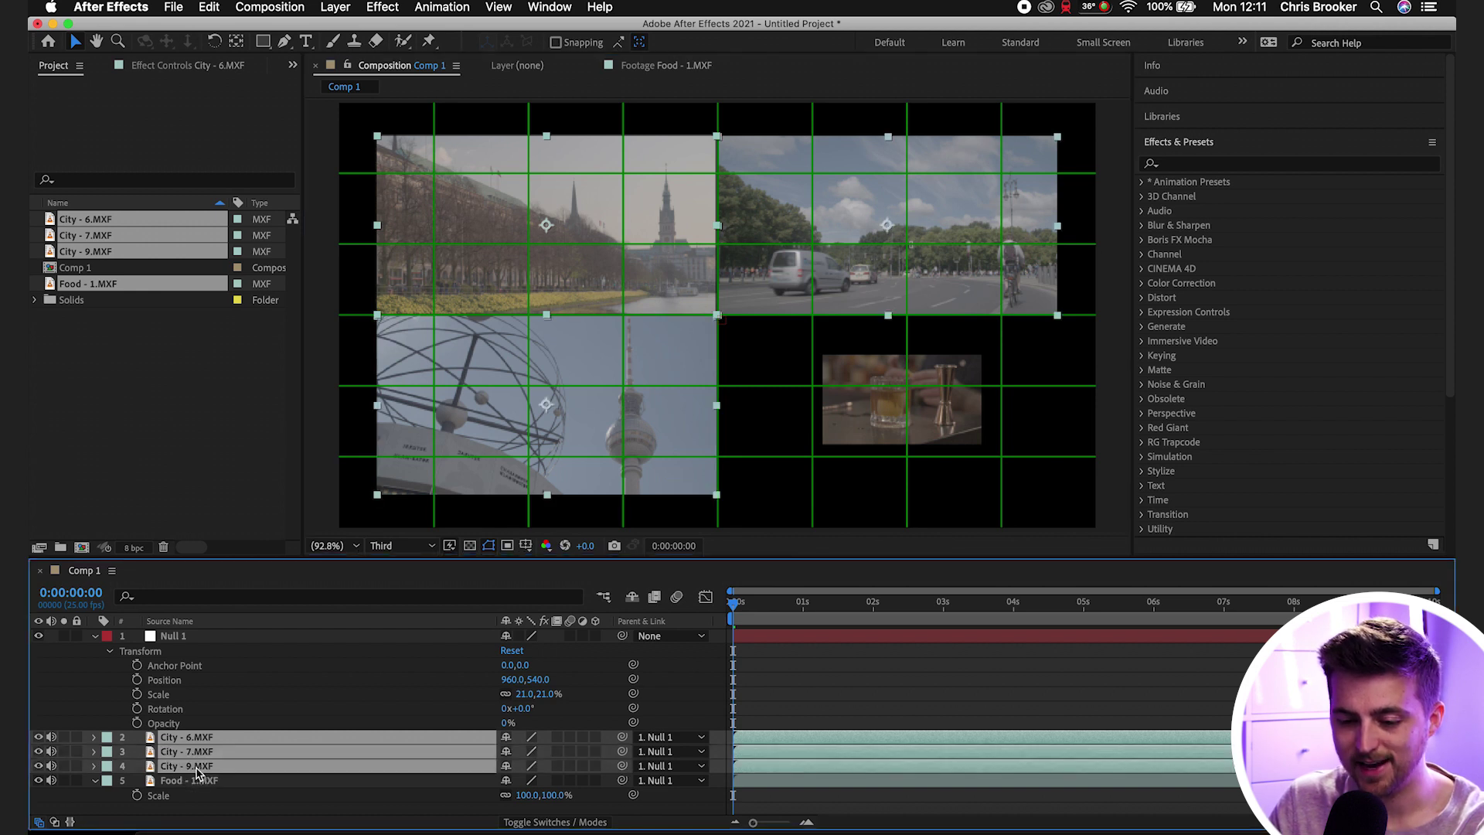
pyautogui.press('s')
pyautogui.moveTo(529, 753); pyautogui.dragTo(485, 755)
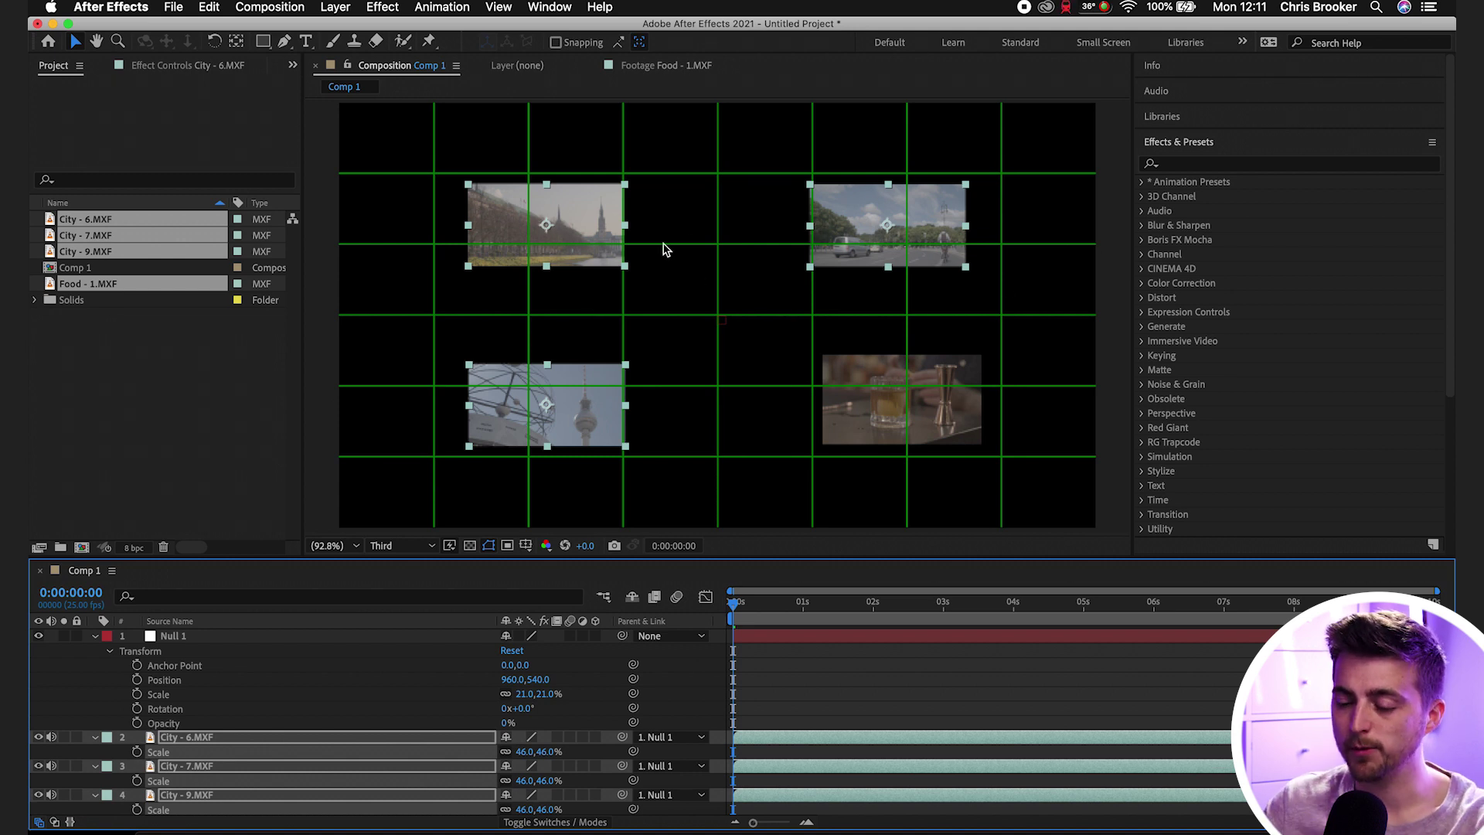
# - Drag City - 6, City - 7 and City - 9 in against Food - 1 near the frame centre
pyautogui.click(695, 265)
pyautogui.click(570, 242)
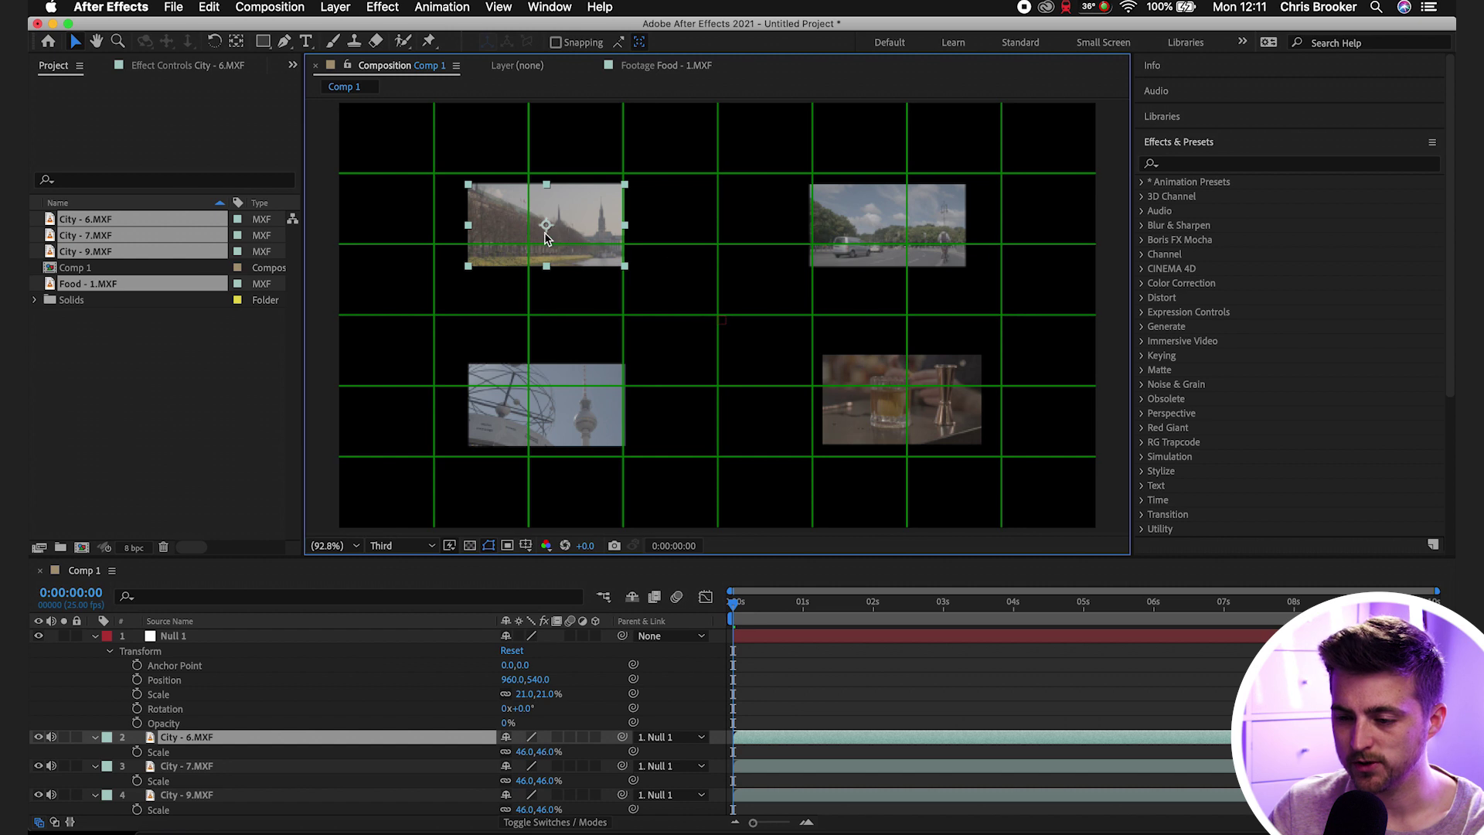
pyautogui.moveTo(547, 235); pyautogui.dragTo(644, 283)
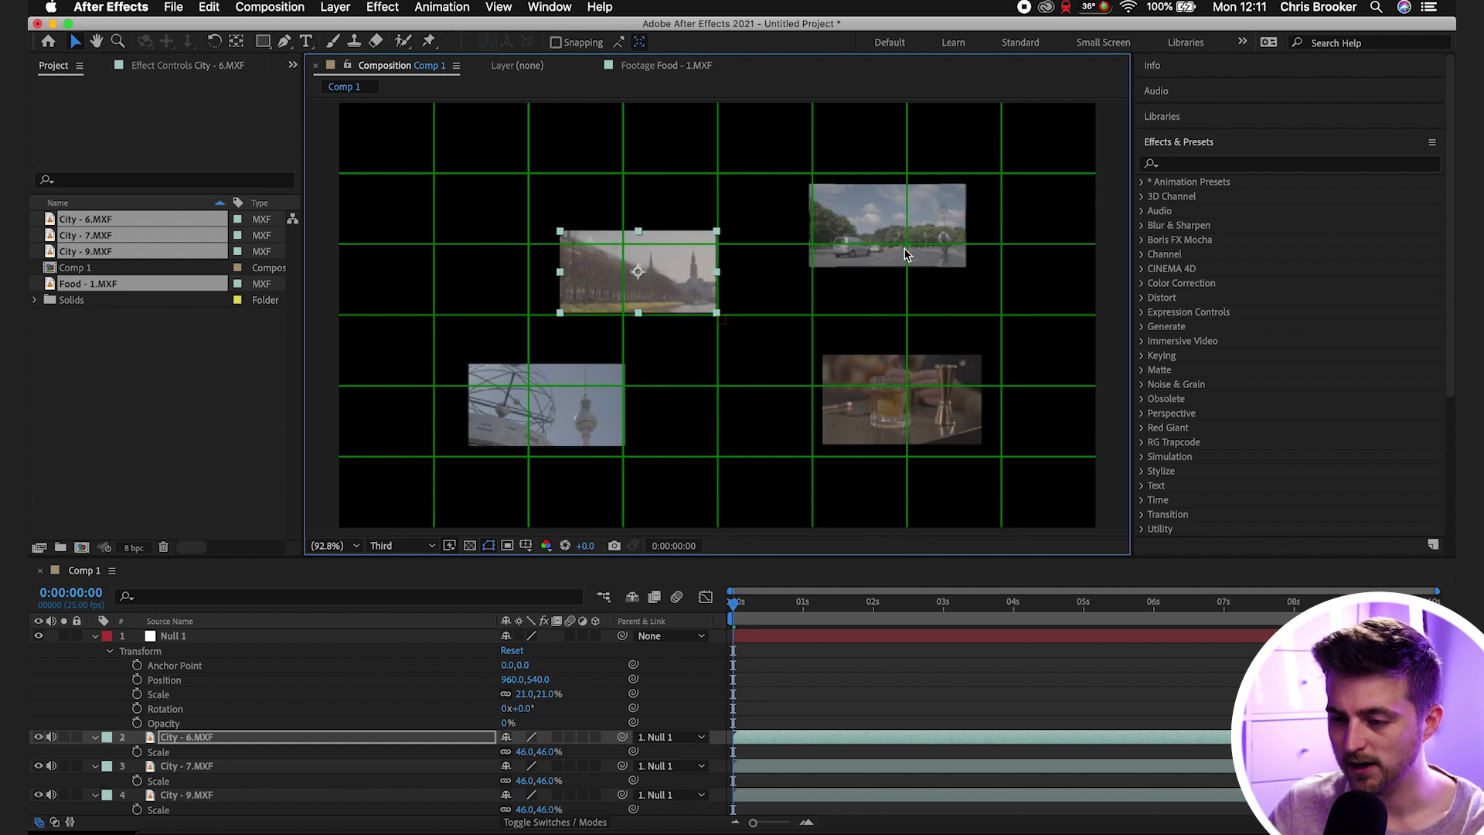
pyautogui.moveTo(908, 244); pyautogui.dragTo(820, 291)
pyautogui.moveTo(495, 418); pyautogui.dragTo(588, 373)
pyautogui.moveTo(903, 396); pyautogui.dragTo(814, 361)
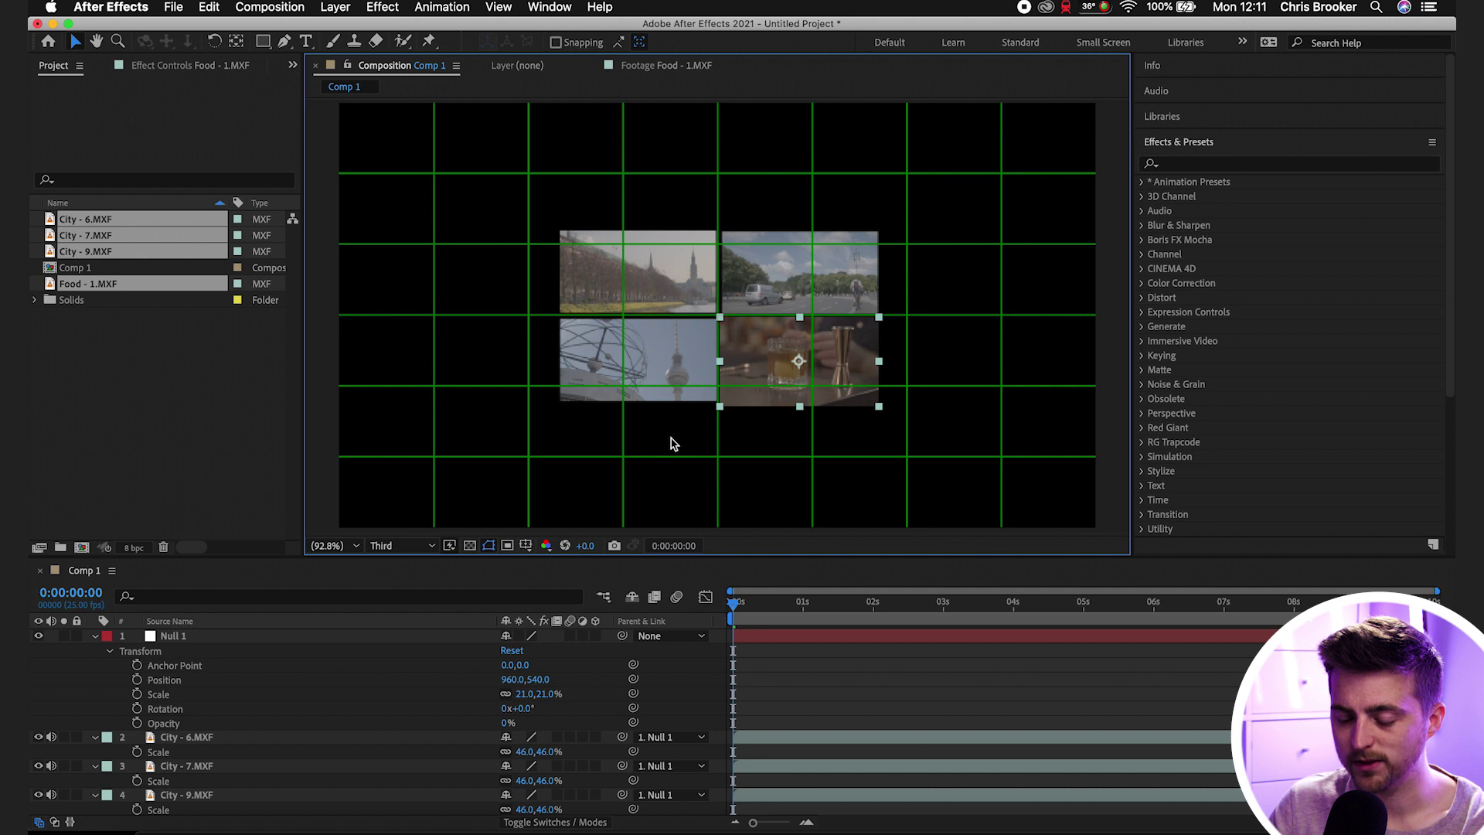
# - Enlarge Null 1, close the remaining gaps between clips, then scrub Null 1's Scale to 57%
pyautogui.click(166, 635)
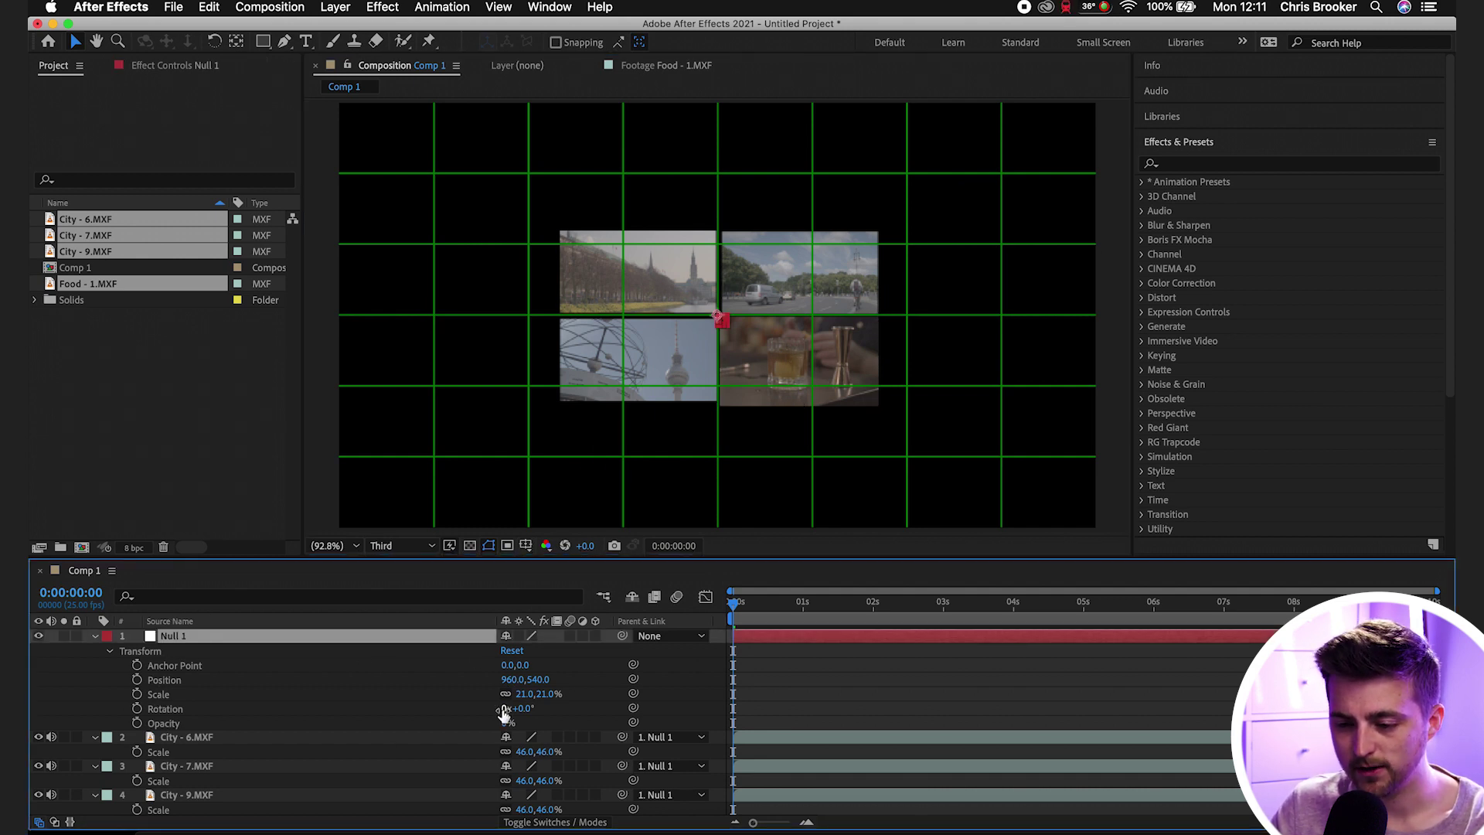
pyautogui.moveTo(526, 693); pyautogui.dragTo(789, 325)
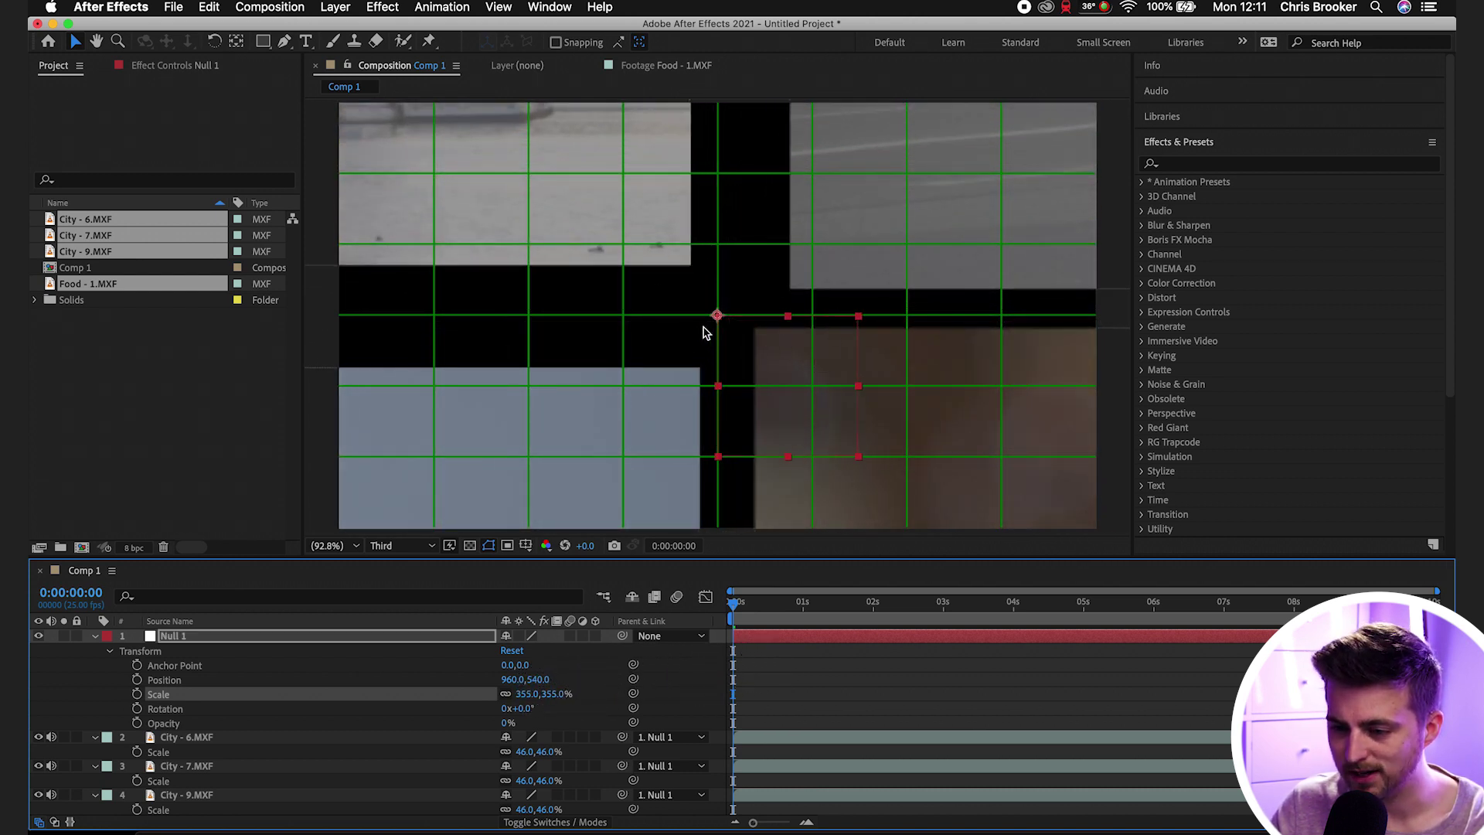
pyautogui.moveTo(585, 197); pyautogui.dragTo(613, 248)
pyautogui.moveTo(557, 494); pyautogui.dragTo(571, 442)
pyautogui.moveTo(923, 278); pyautogui.dragTo(855, 378)
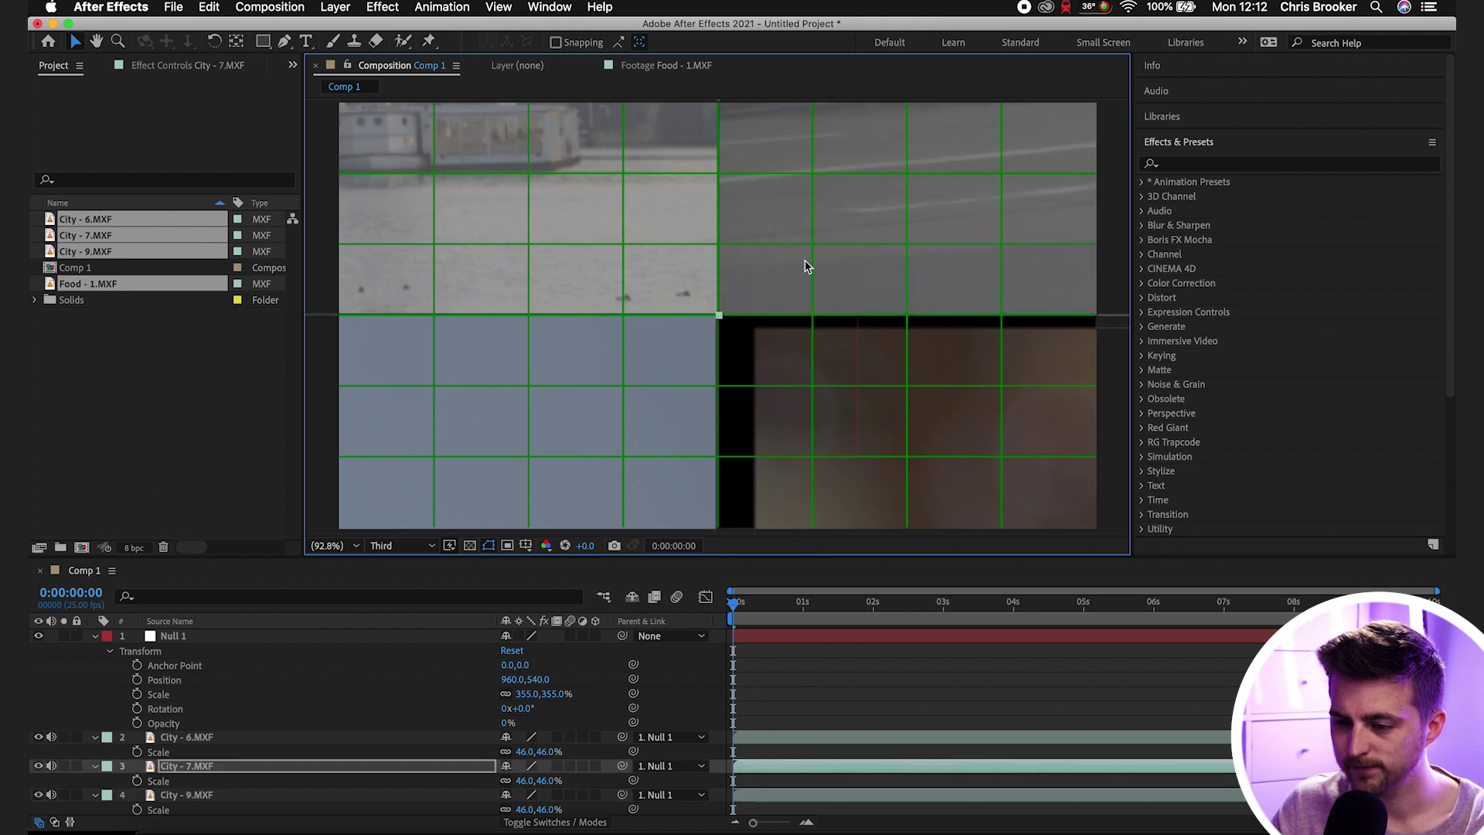
pyautogui.click(633, 389)
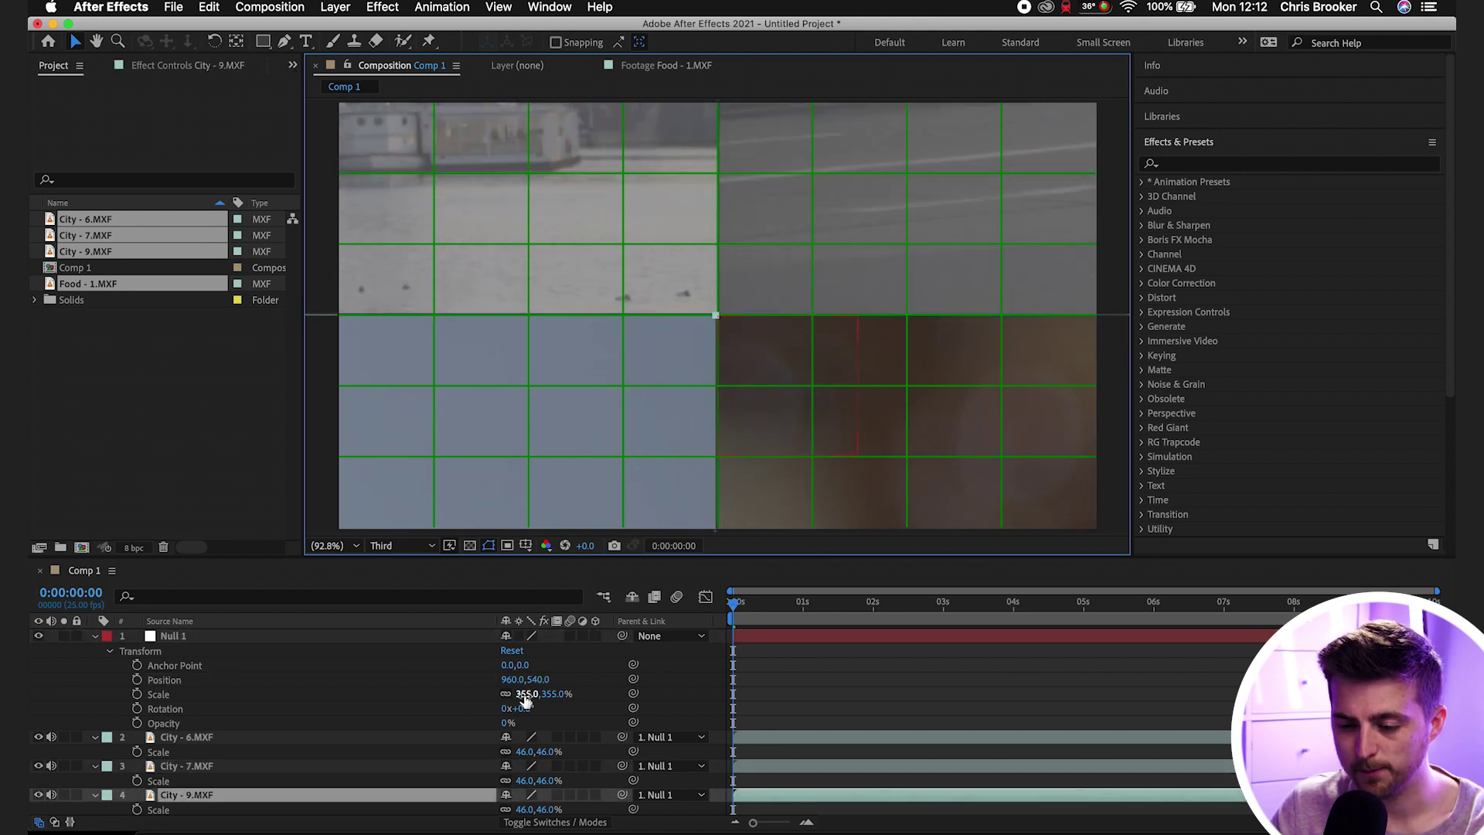
pyautogui.moveTo(530, 700); pyautogui.dragTo(288, 712)
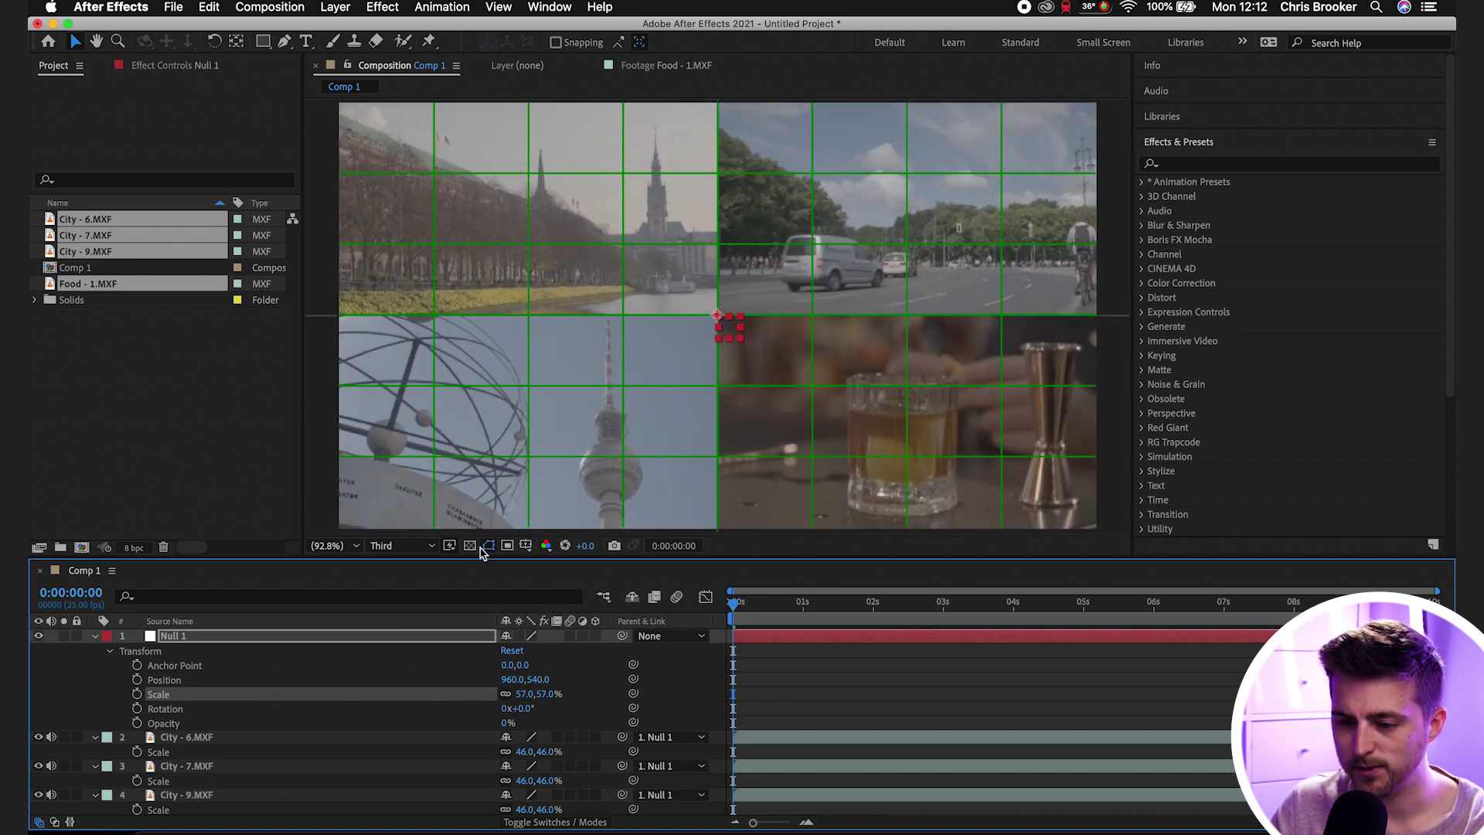
# - Turn off the Proportional Grid overlay and deselect the null
pyautogui.click(492, 547)
pyautogui.click(575, 576)
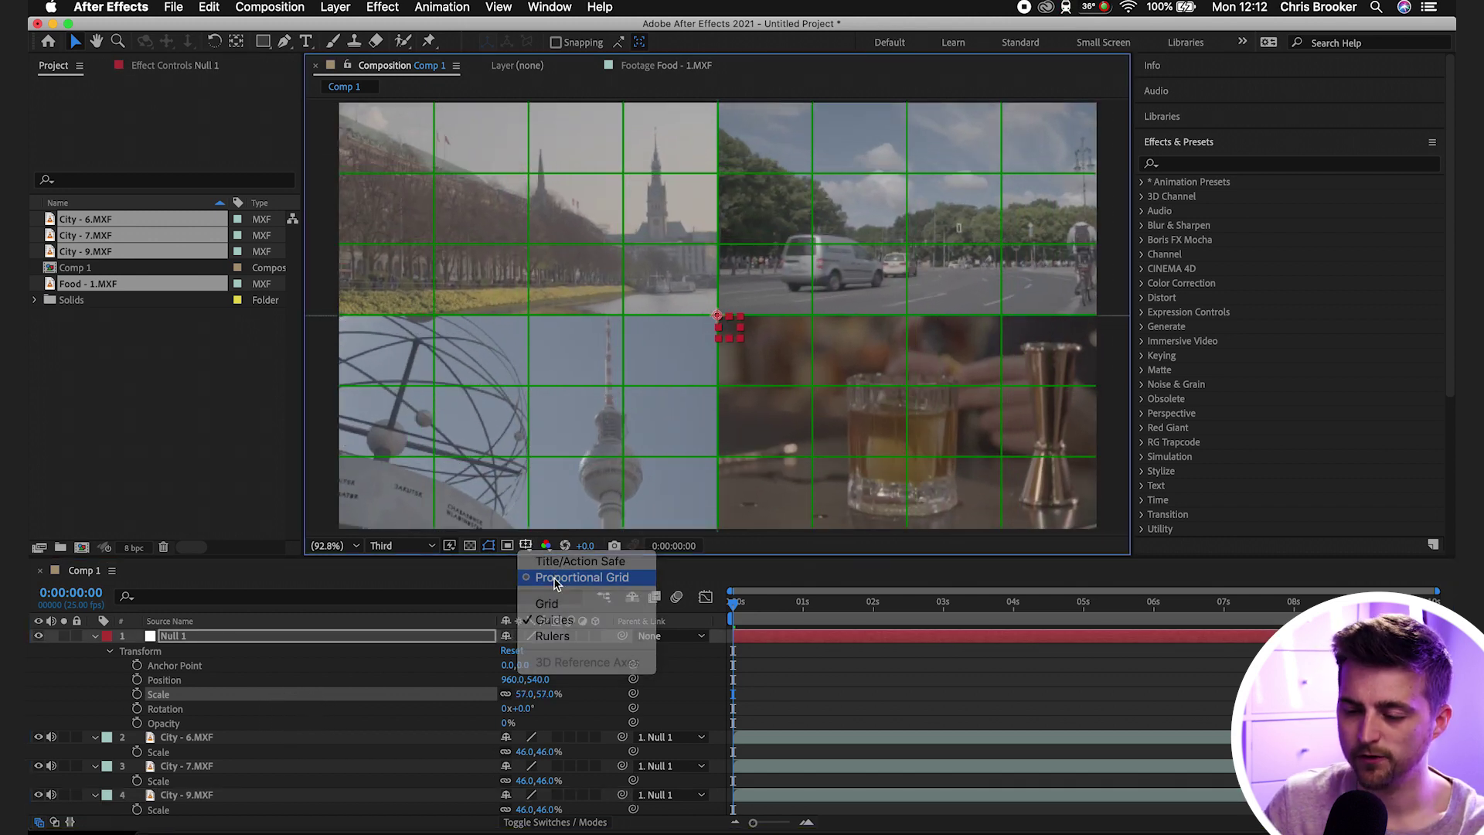
pyautogui.click(1024, 756)
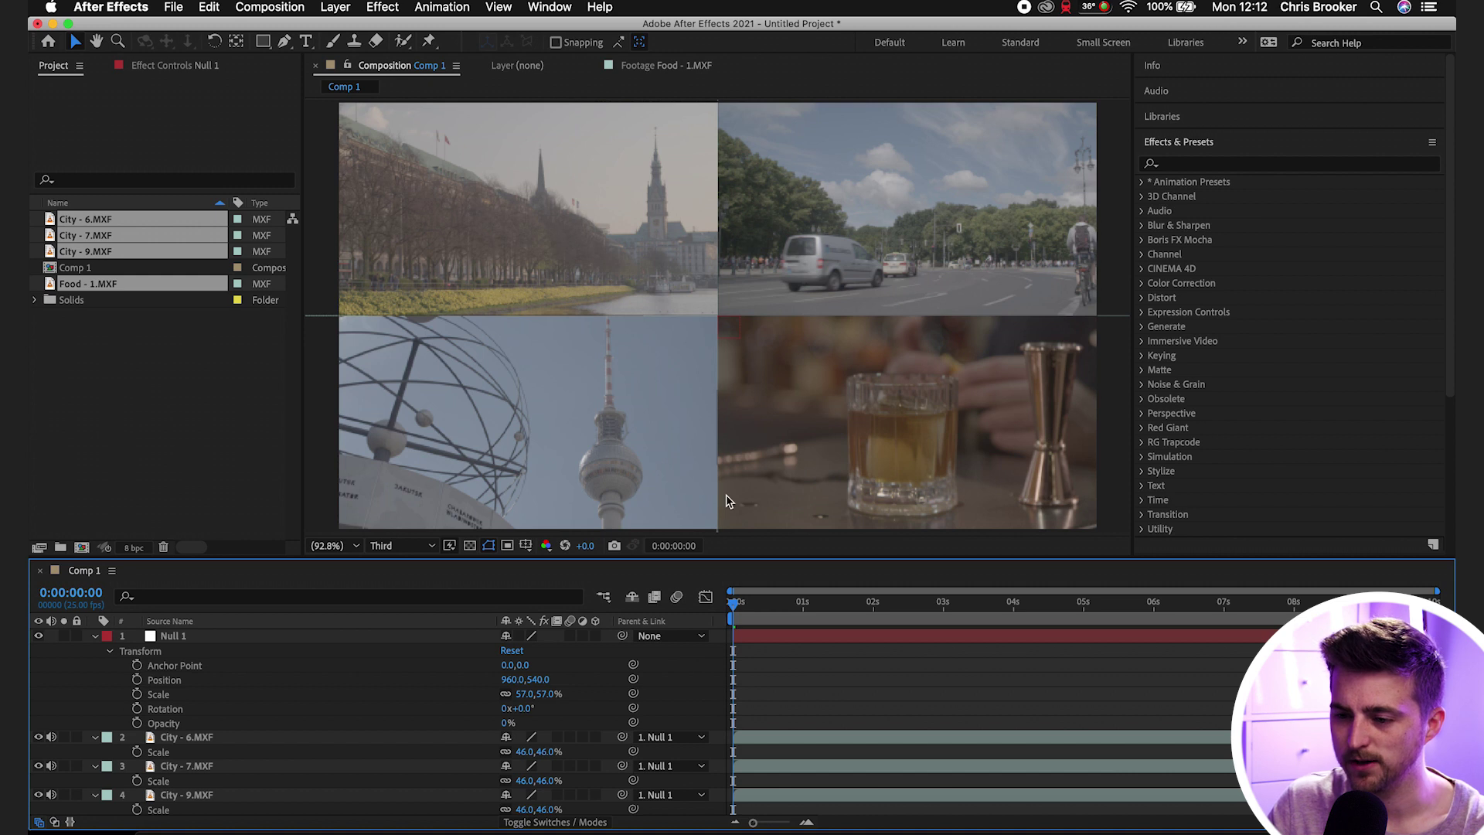
# - Nudge each of the four clips outward a few pixels with the arrow keys to open thin gaps
pyautogui.click(655, 267)
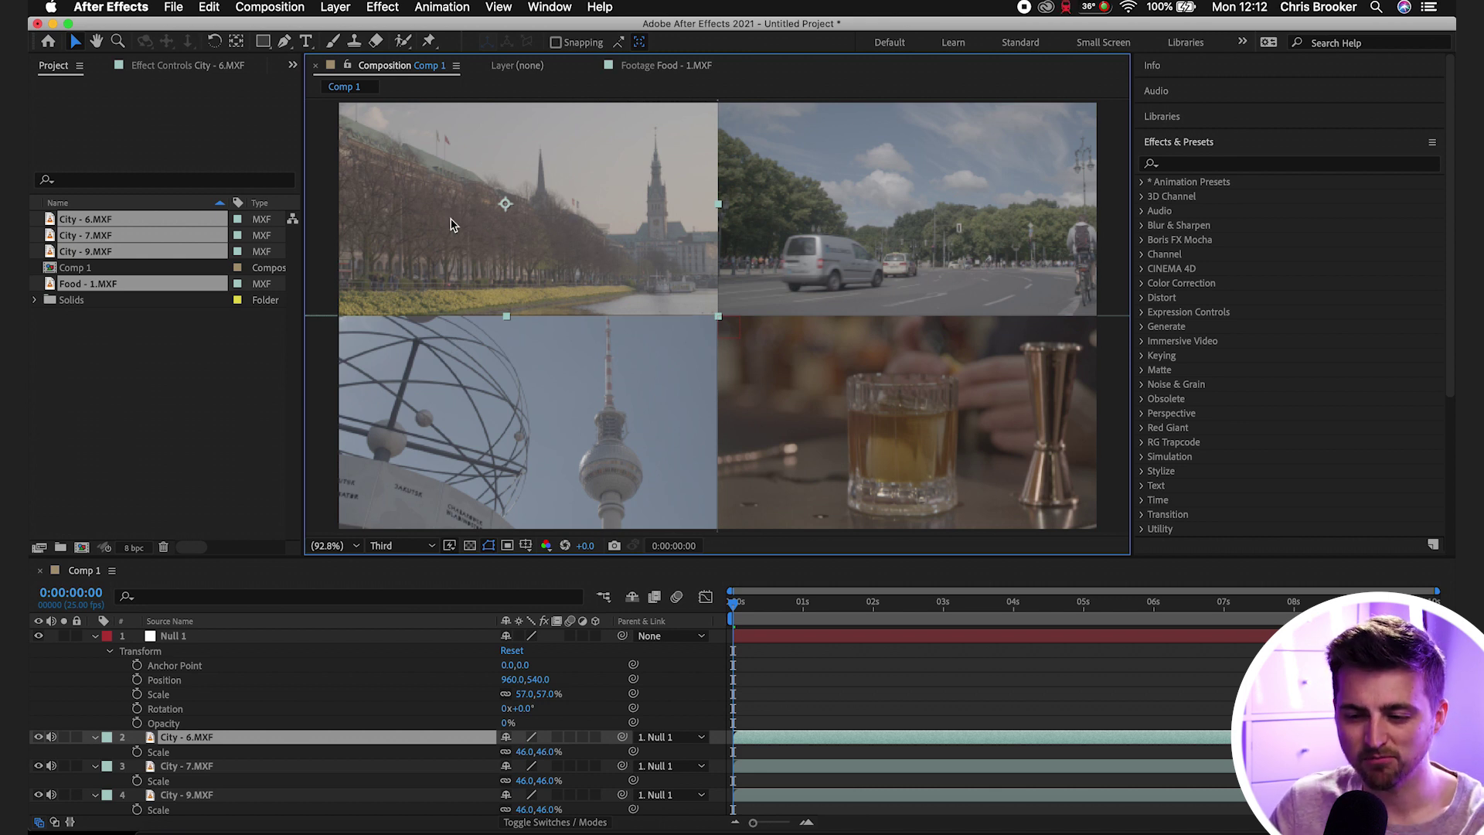
pyautogui.press('Return')
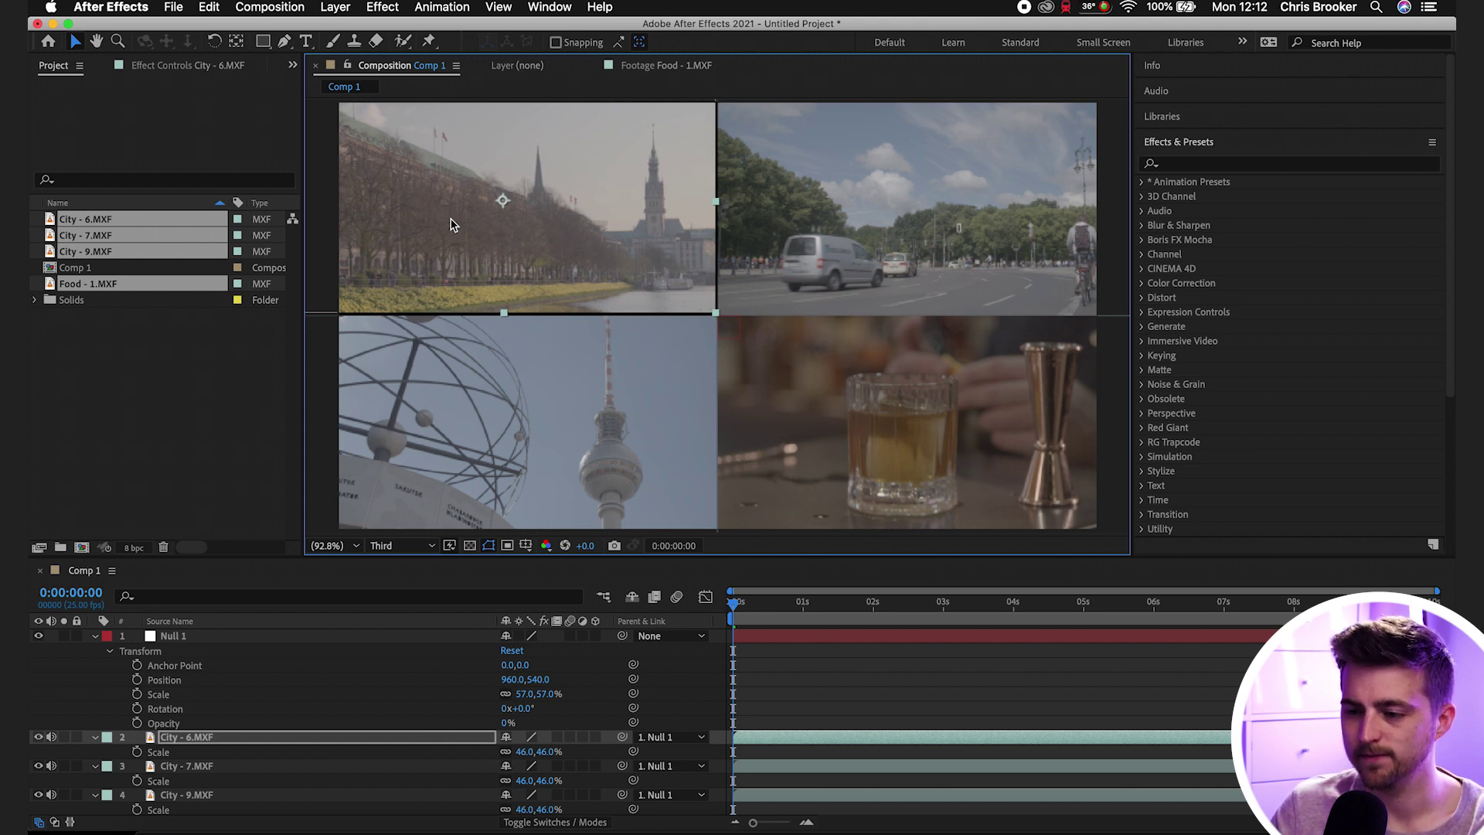
pyautogui.click(865, 214)
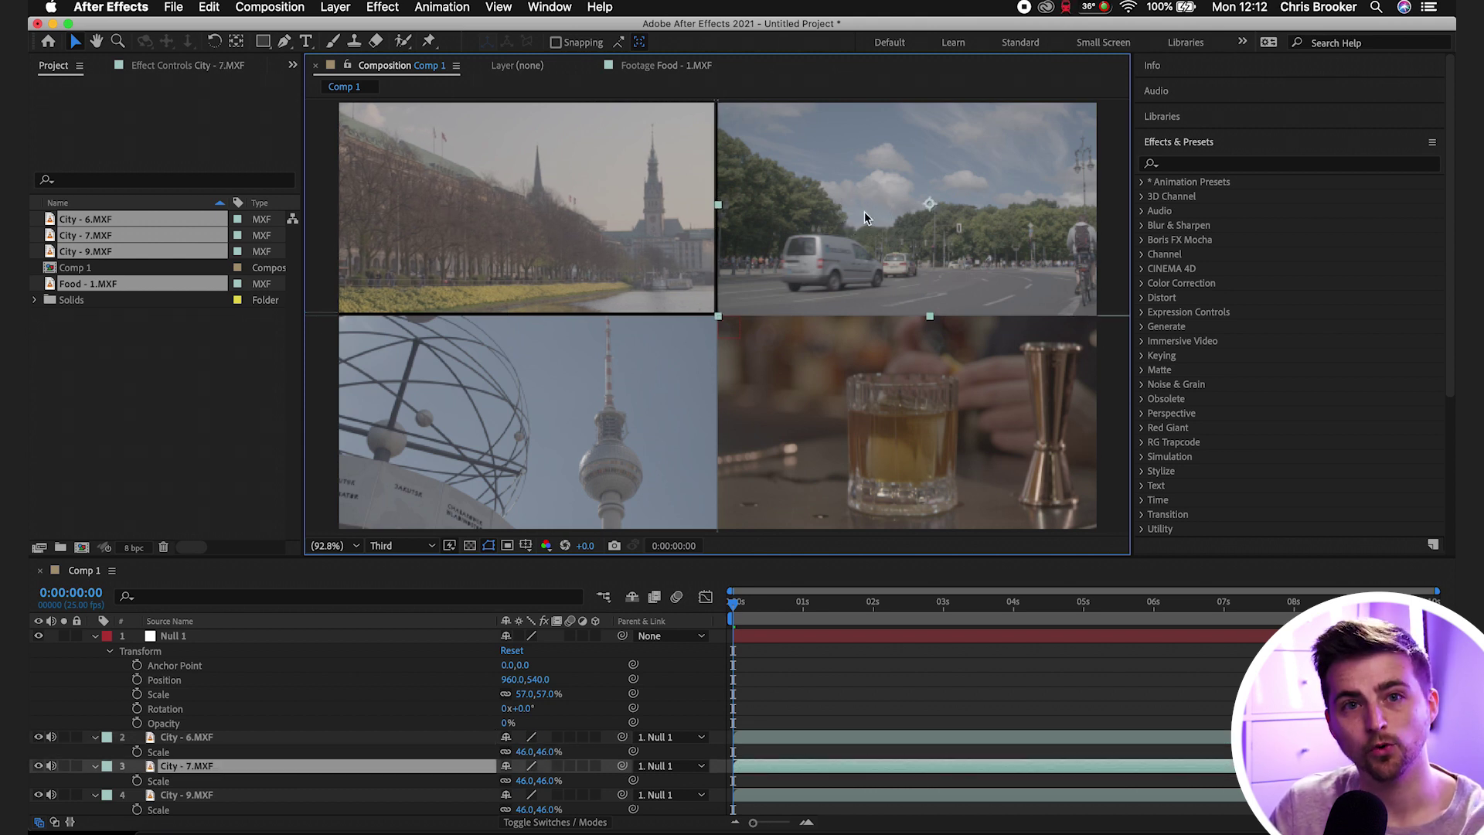
pyautogui.press('Right')
pyautogui.press('Right')
pyautogui.press('Right')
pyautogui.press('Right')
pyautogui.press('Right')
pyautogui.press('Right')
pyautogui.press('Right')
pyautogui.press('Right')
pyautogui.press('Right')
pyautogui.press('Right')
pyautogui.press('Right')
pyautogui.press('Right')
pyautogui.press('Right')
pyautogui.press('Right')
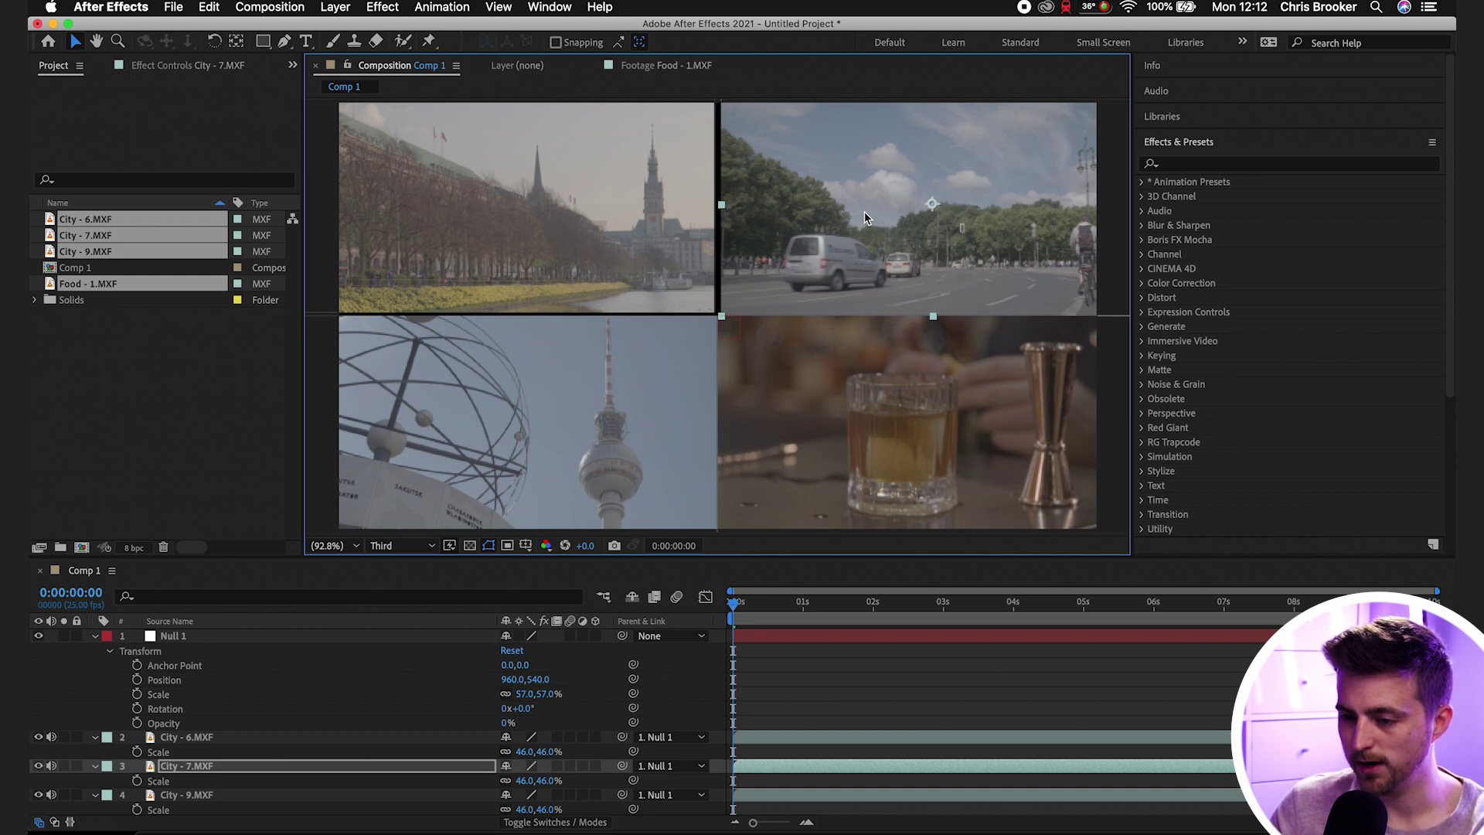
pyautogui.press('Up')
pyautogui.press('Up')
pyautogui.press('Up')
pyautogui.press('Up')
pyautogui.press('Up')
pyautogui.press('Up')
pyautogui.click(535, 317)
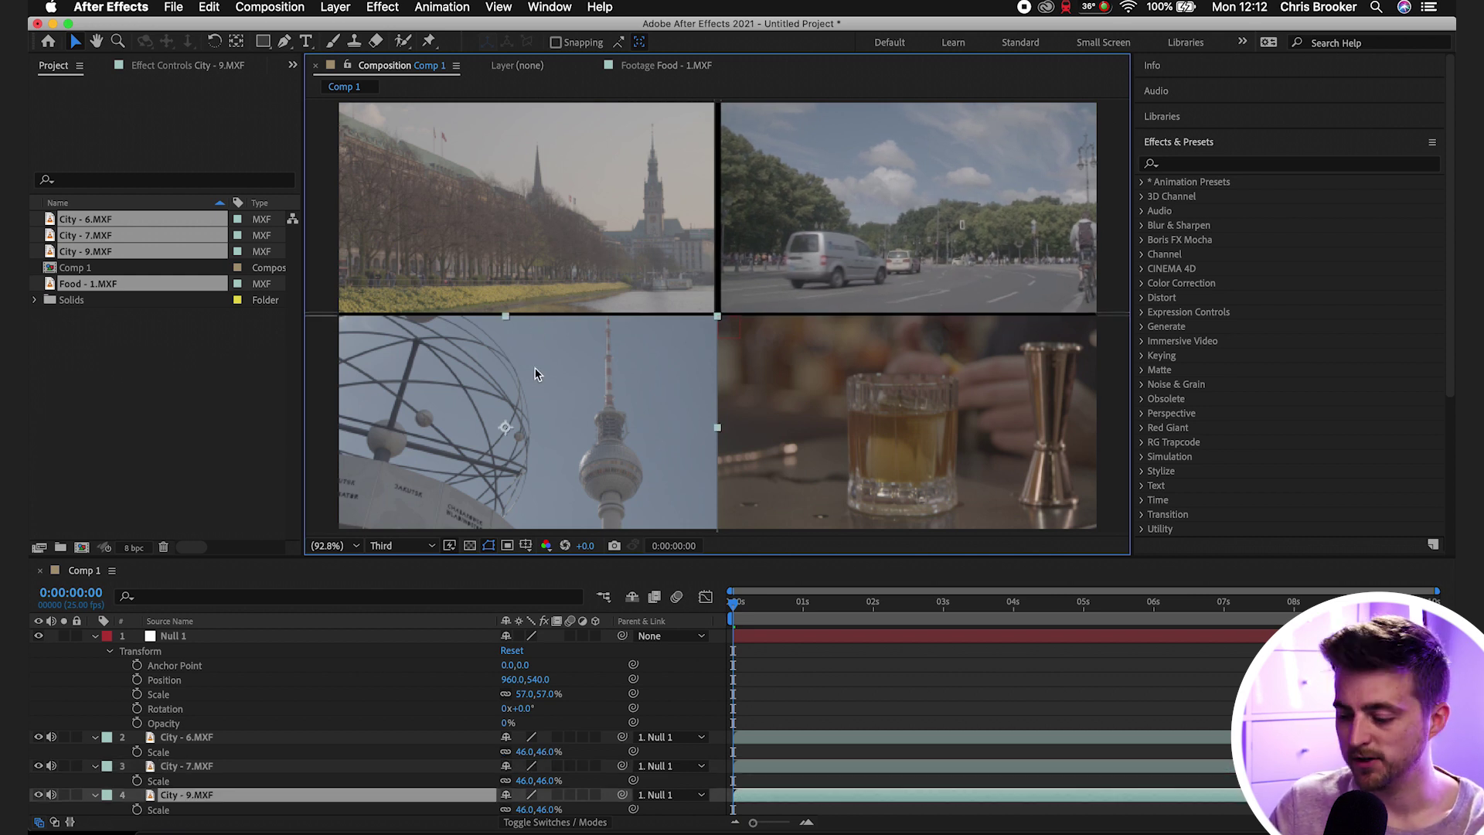
pyautogui.press('Down')
pyautogui.press('Down')
pyautogui.press('Down')
pyautogui.press('Down')
pyautogui.press('Down')
pyautogui.press('Down')
pyautogui.press('Down')
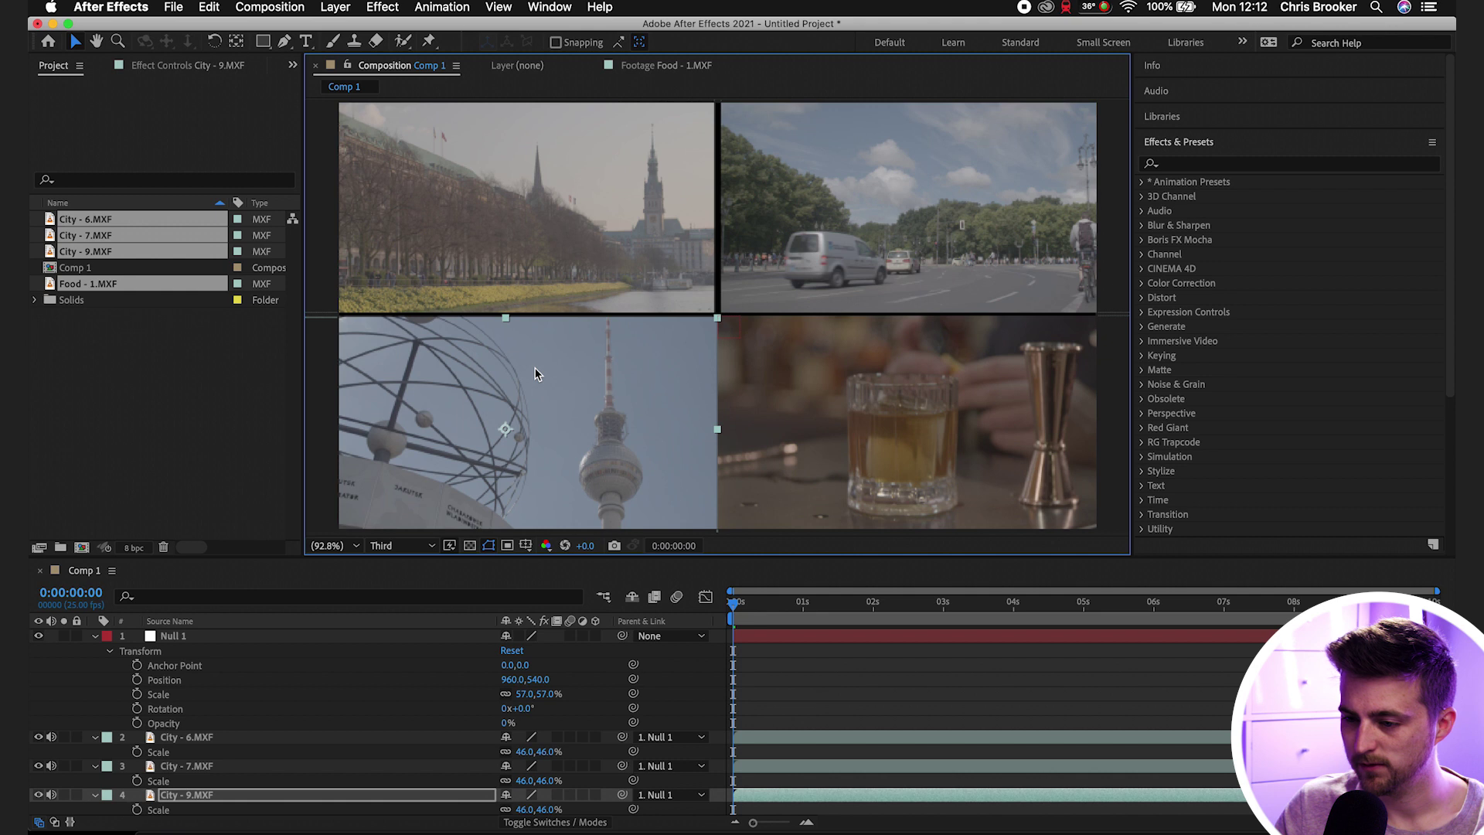
pyautogui.press('Left')
pyautogui.press('Left')
pyautogui.press('Left')
pyautogui.press('Left')
pyautogui.press('Left')
pyautogui.press('Left')
pyautogui.press('Left')
pyautogui.click(825, 435)
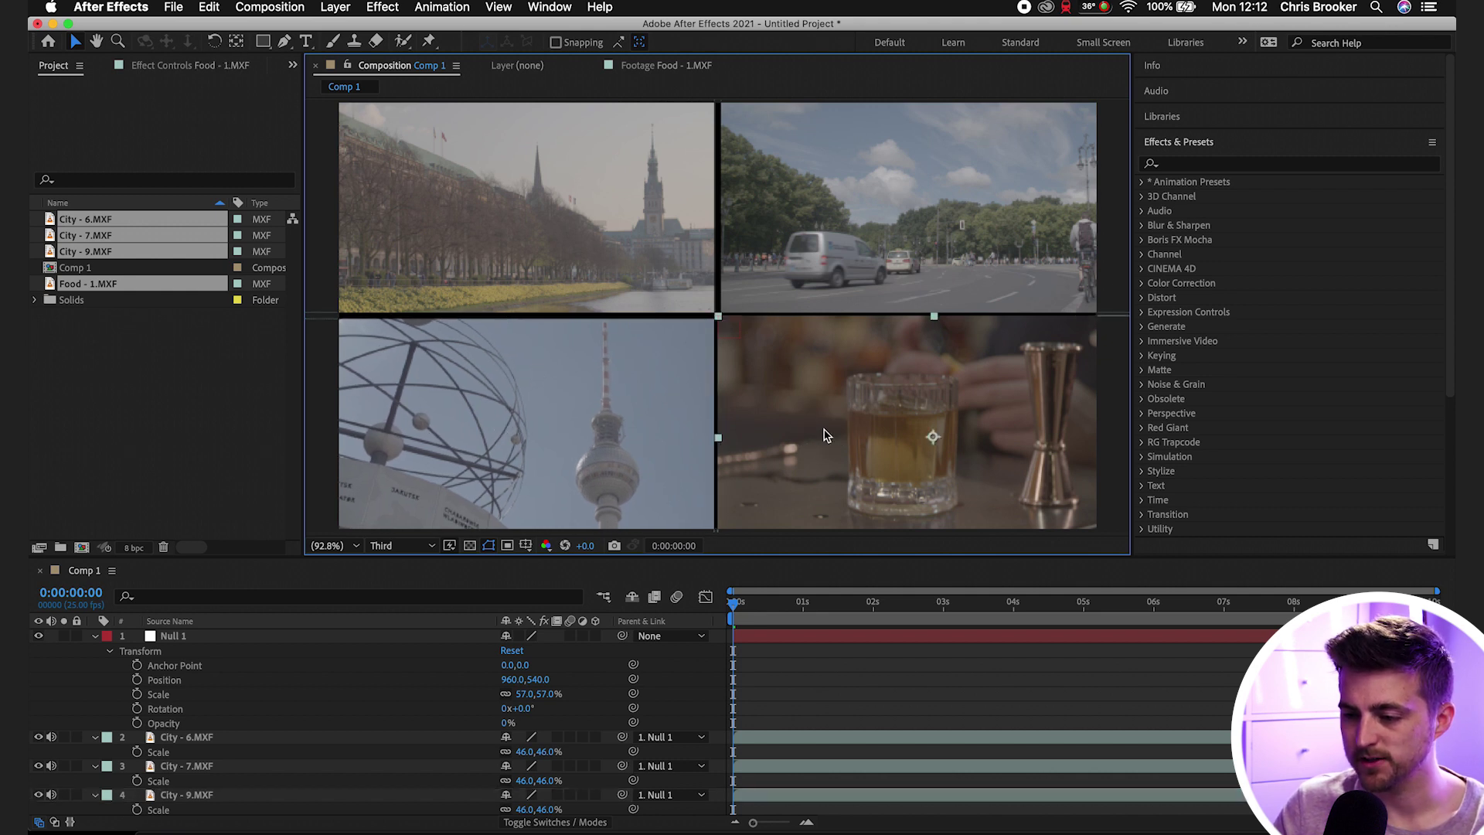
pyautogui.press('Down')
pyautogui.press('Down')
pyautogui.press('Down')
pyautogui.press('Right')
pyautogui.press('Right')
pyautogui.press('Right')
pyautogui.press('Right')
pyautogui.click(824, 705)
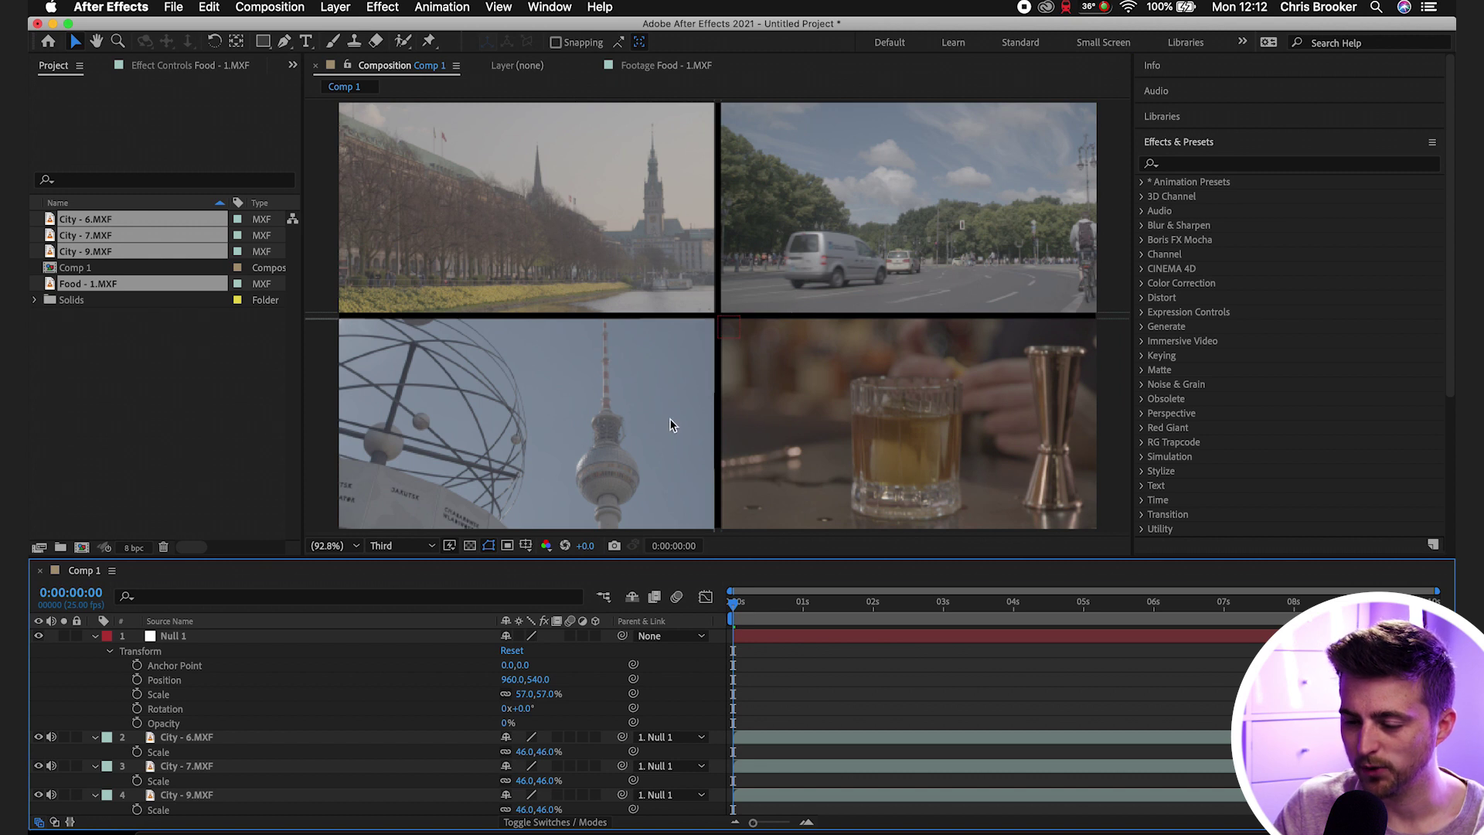
# - Check the gaps with the transparency grid, then collapse Null 1's properties
pyautogui.click(469, 546)
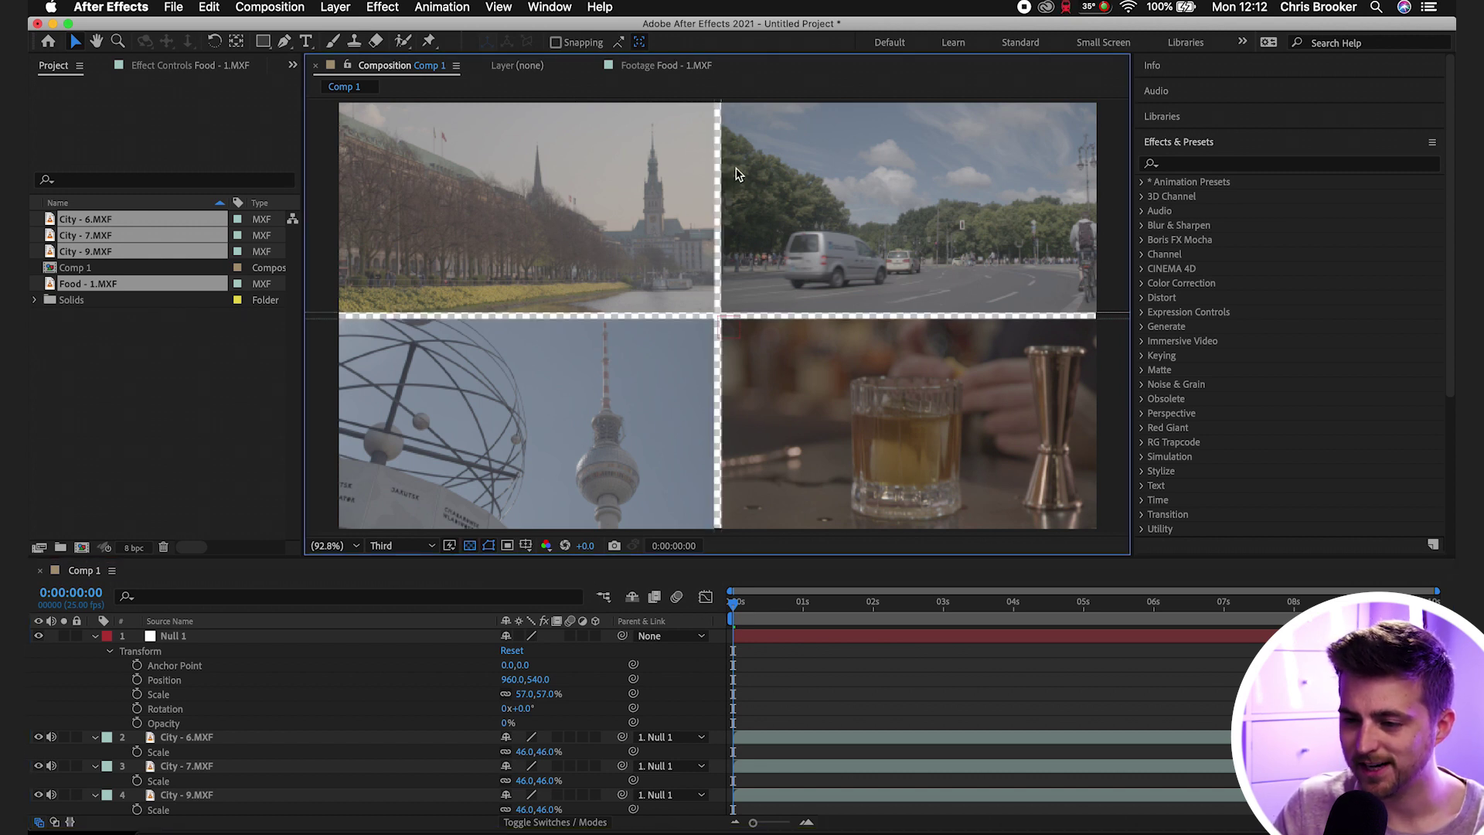
pyautogui.click(470, 547)
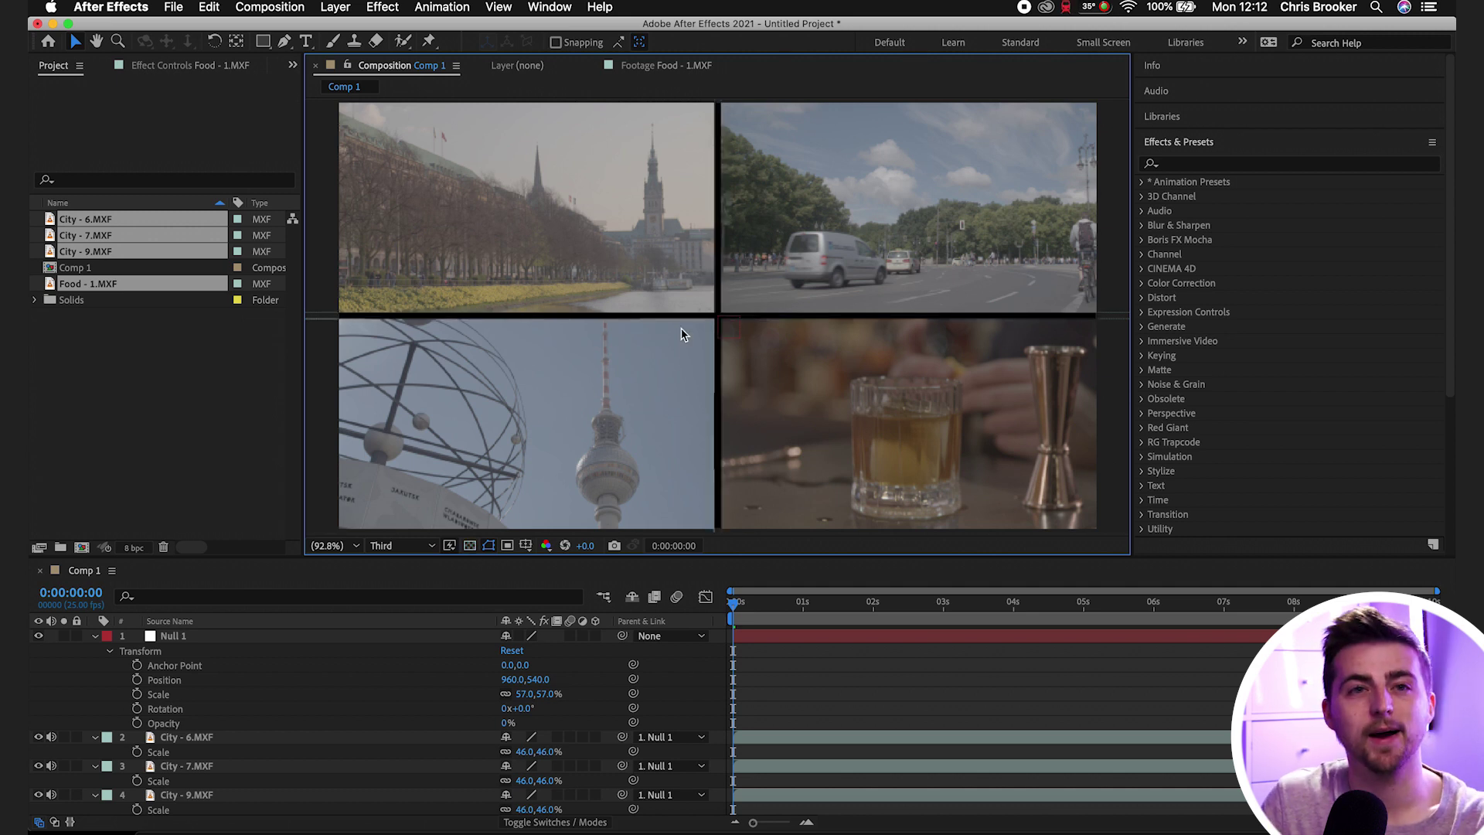
pyautogui.click(98, 640)
pyautogui.click(95, 639)
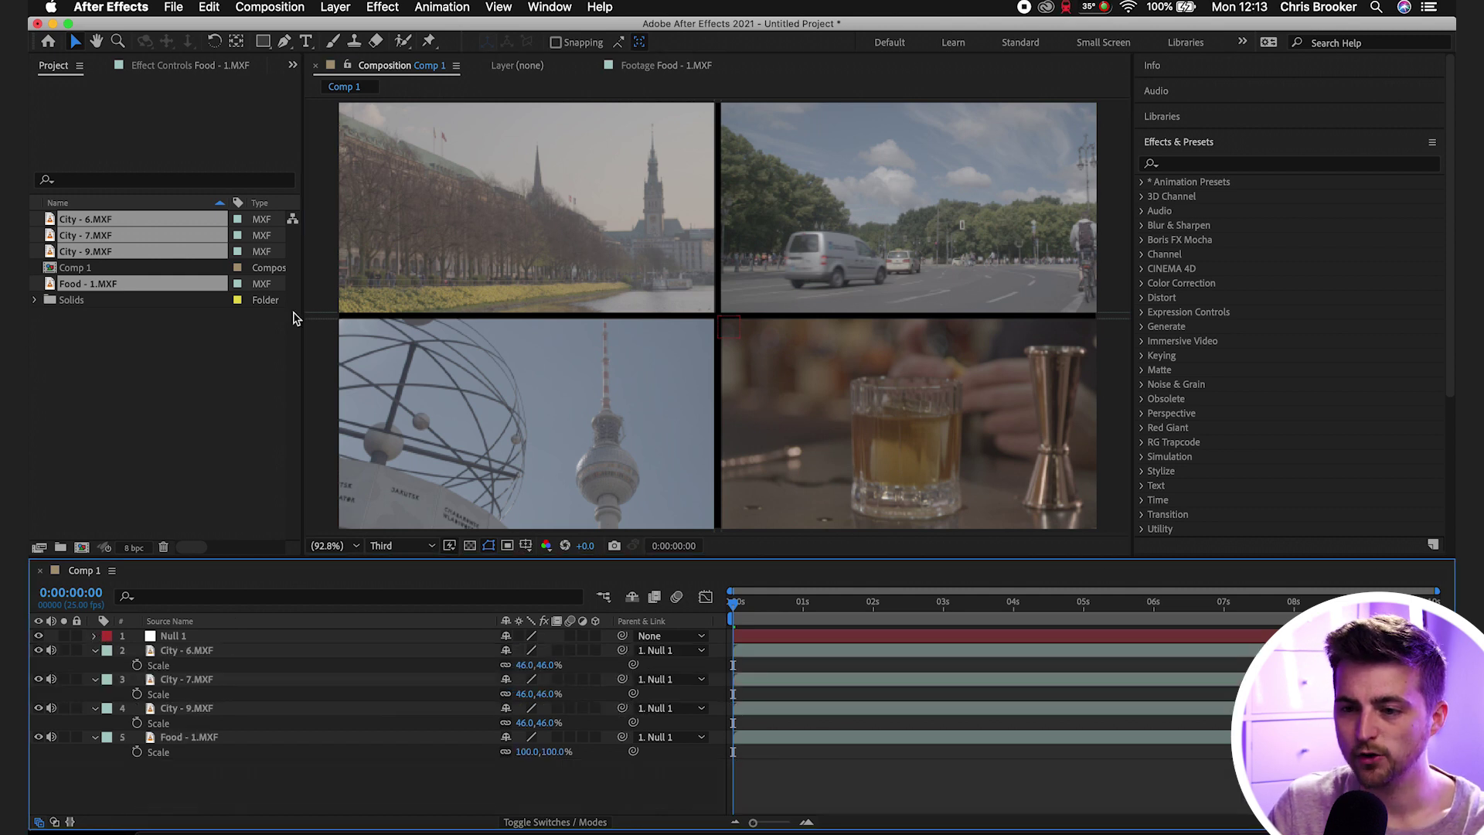
# - Create a new solid layer in dark gray 3E3F41
pyautogui.click(335, 6)
pyautogui.moveTo(386, 27)
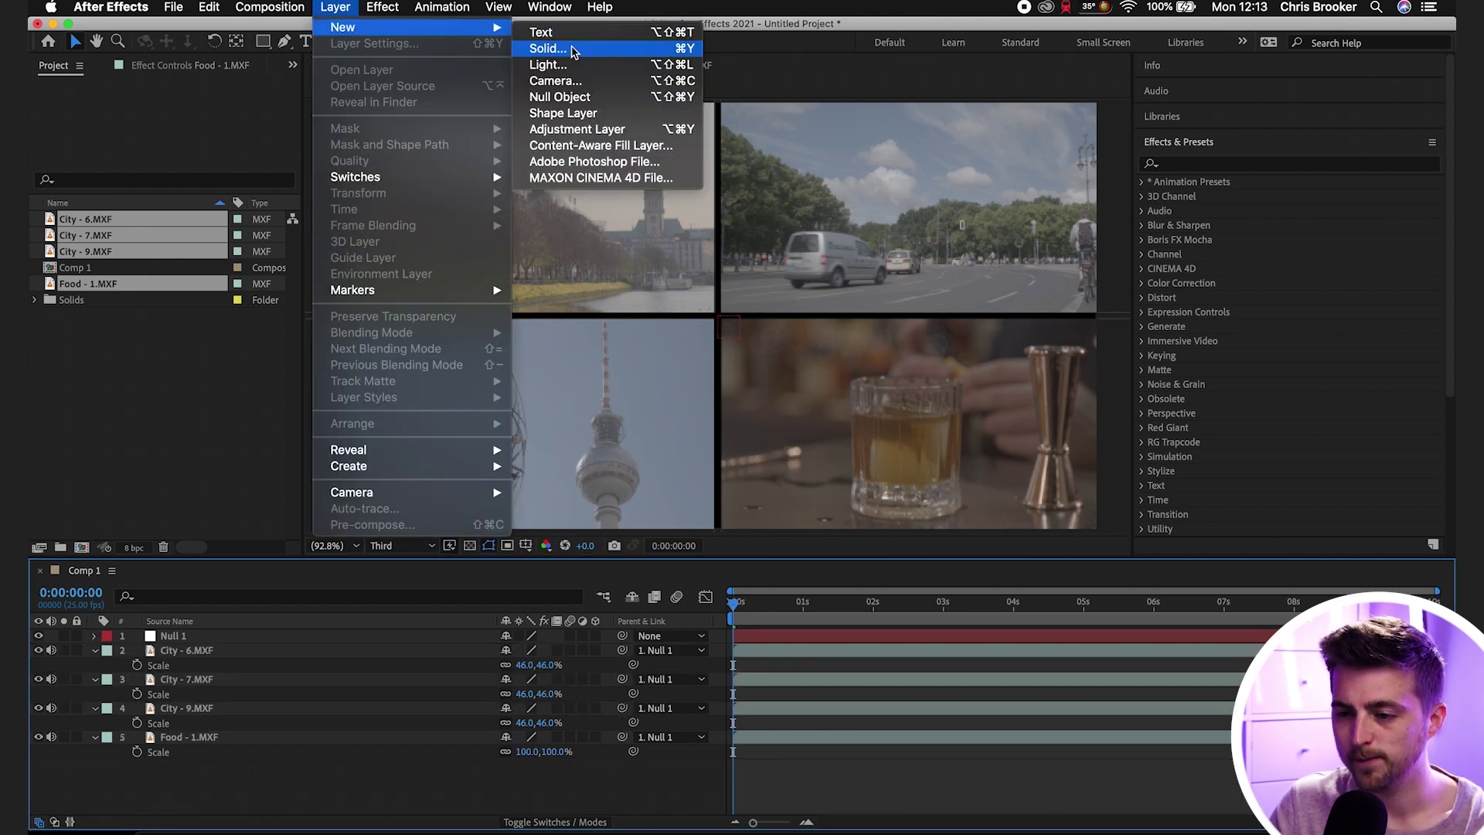
pyautogui.click(573, 50)
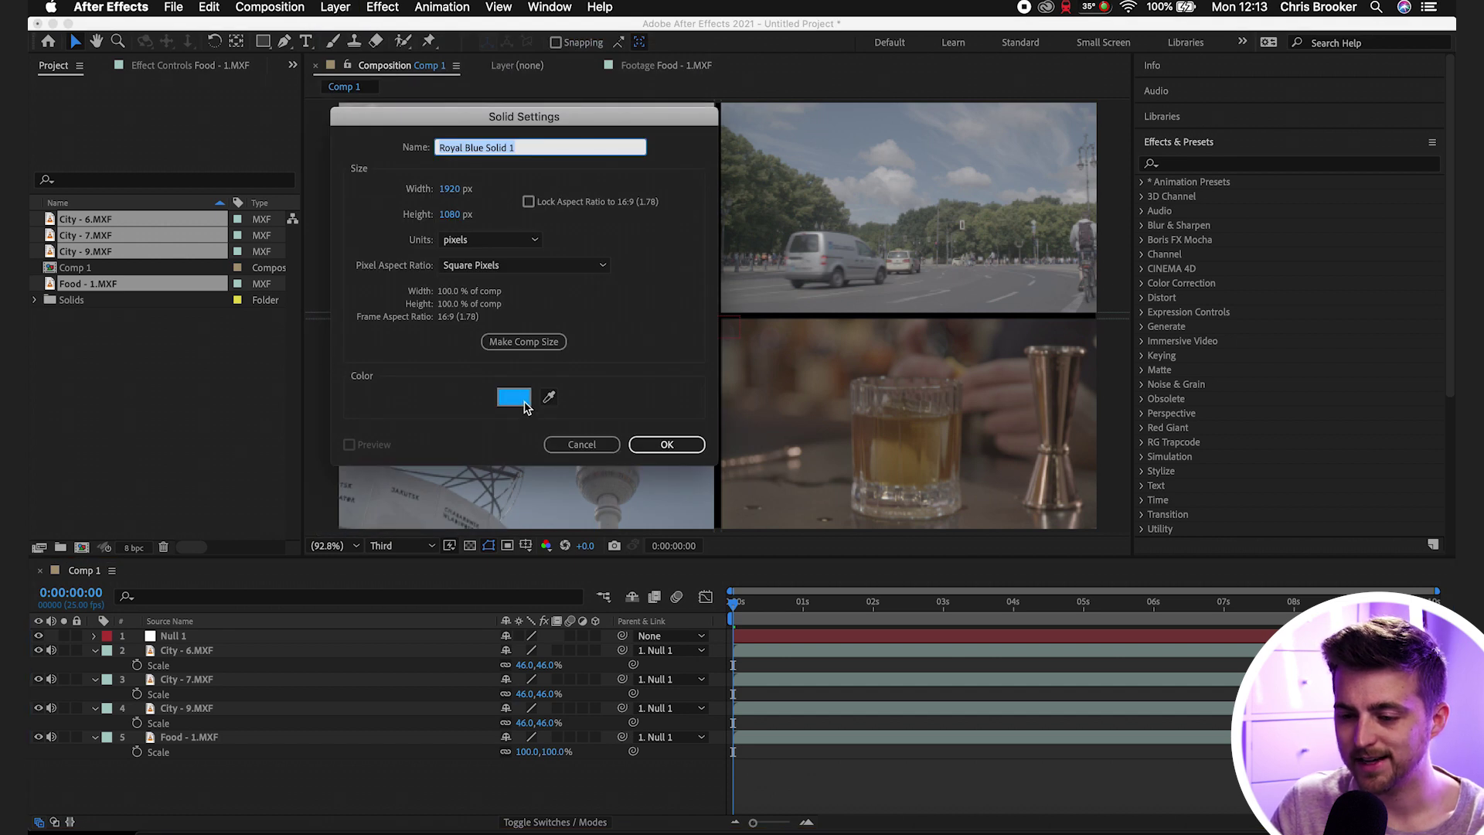
pyautogui.click(514, 397)
pyautogui.moveTo(1159, 257)
pyautogui.mouseDown()
pyautogui.moveTo(1047, 341)
pyautogui.moveTo(1035, 370)
pyautogui.mouseUp()
pyautogui.click(1425, 210)
pyautogui.click(666, 445)
# - Move the gray solid to the bottom of the stack, scale it to 1250% and lock it
pyautogui.moveTo(249, 637); pyautogui.dragTo(256, 801)
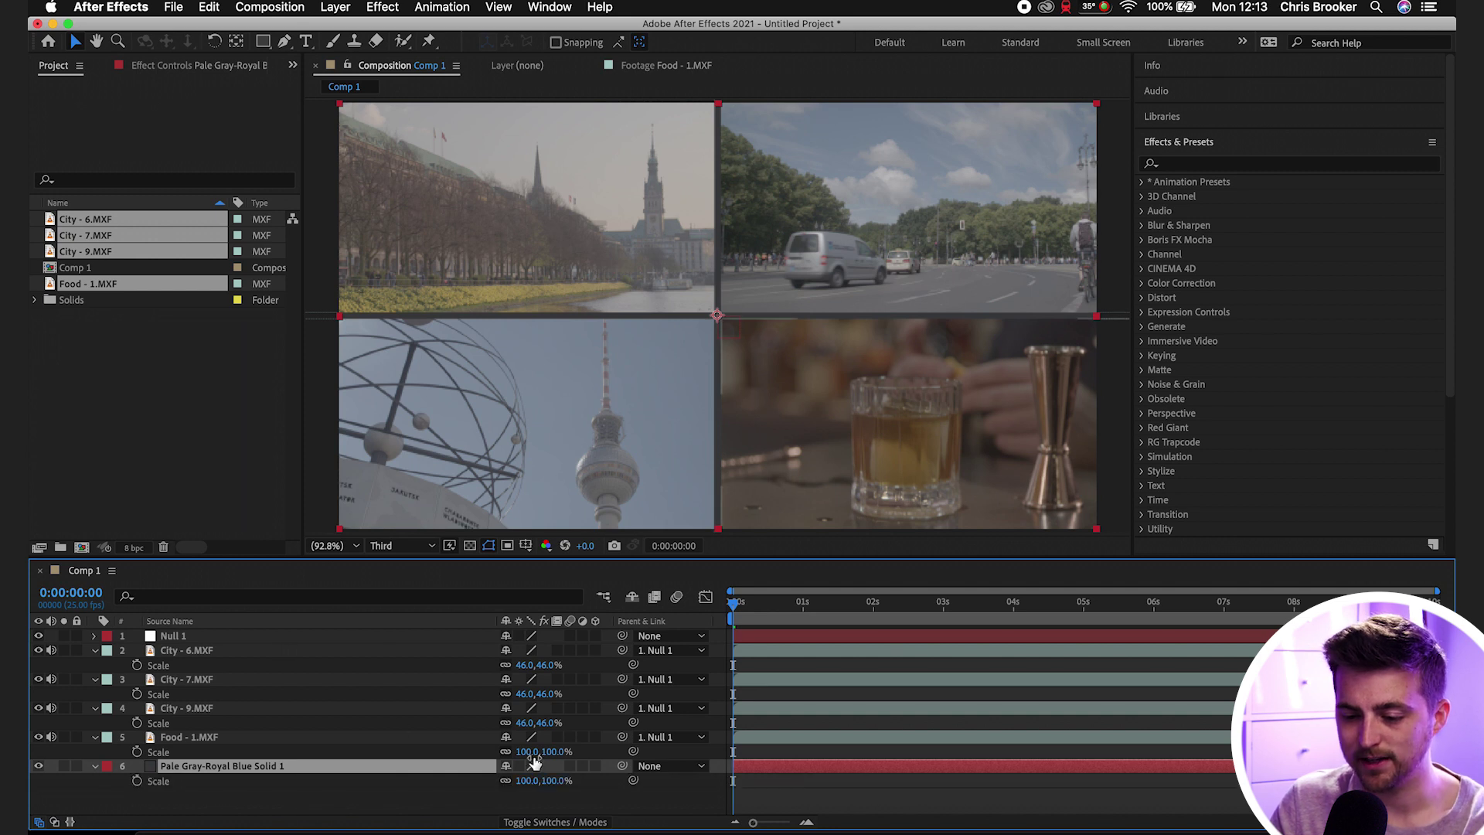
pyautogui.moveTo(530, 781); pyautogui.dragTo(649, 764)
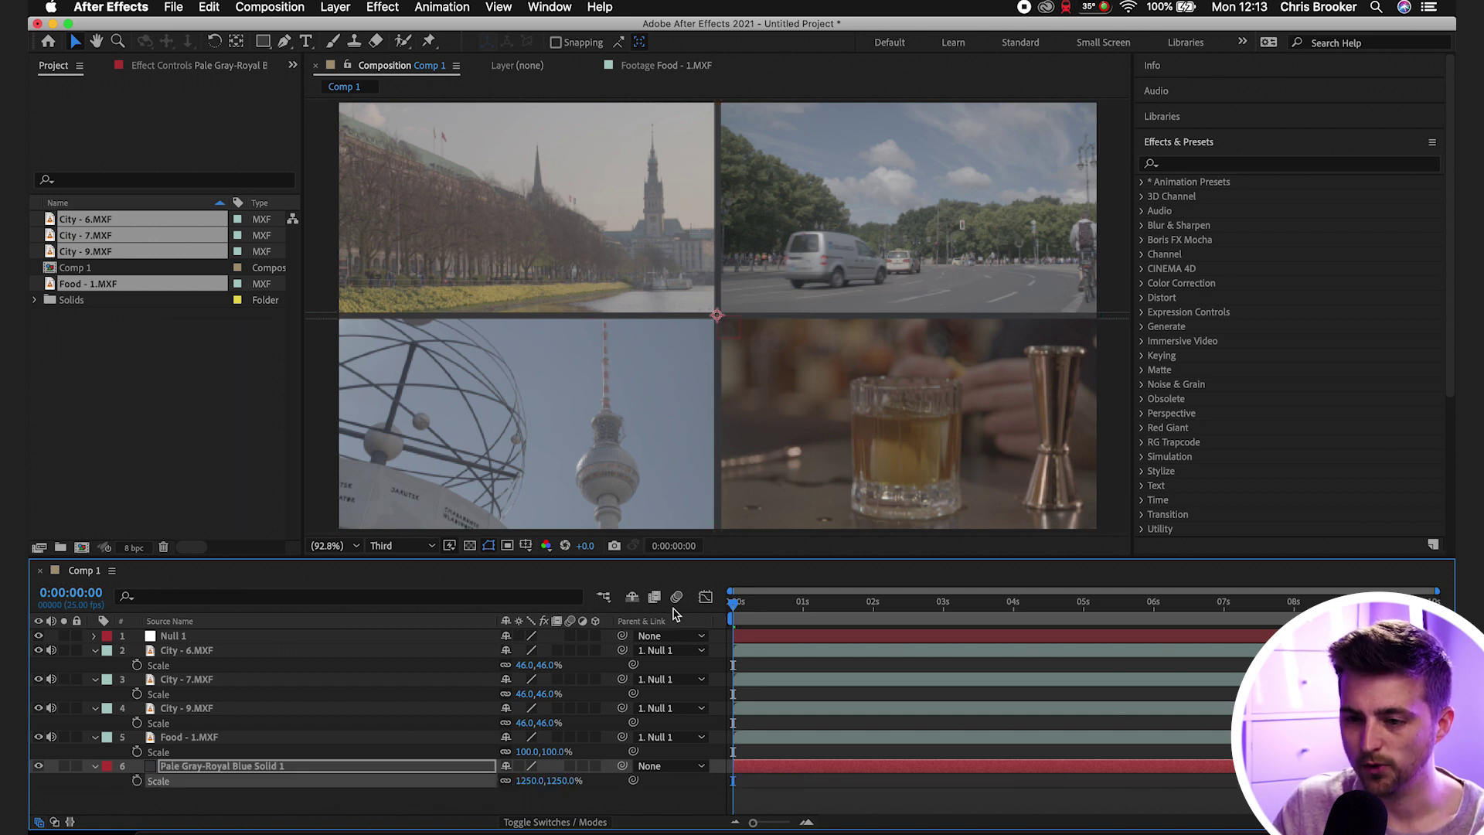
pyautogui.scroll(1, 811, 363)
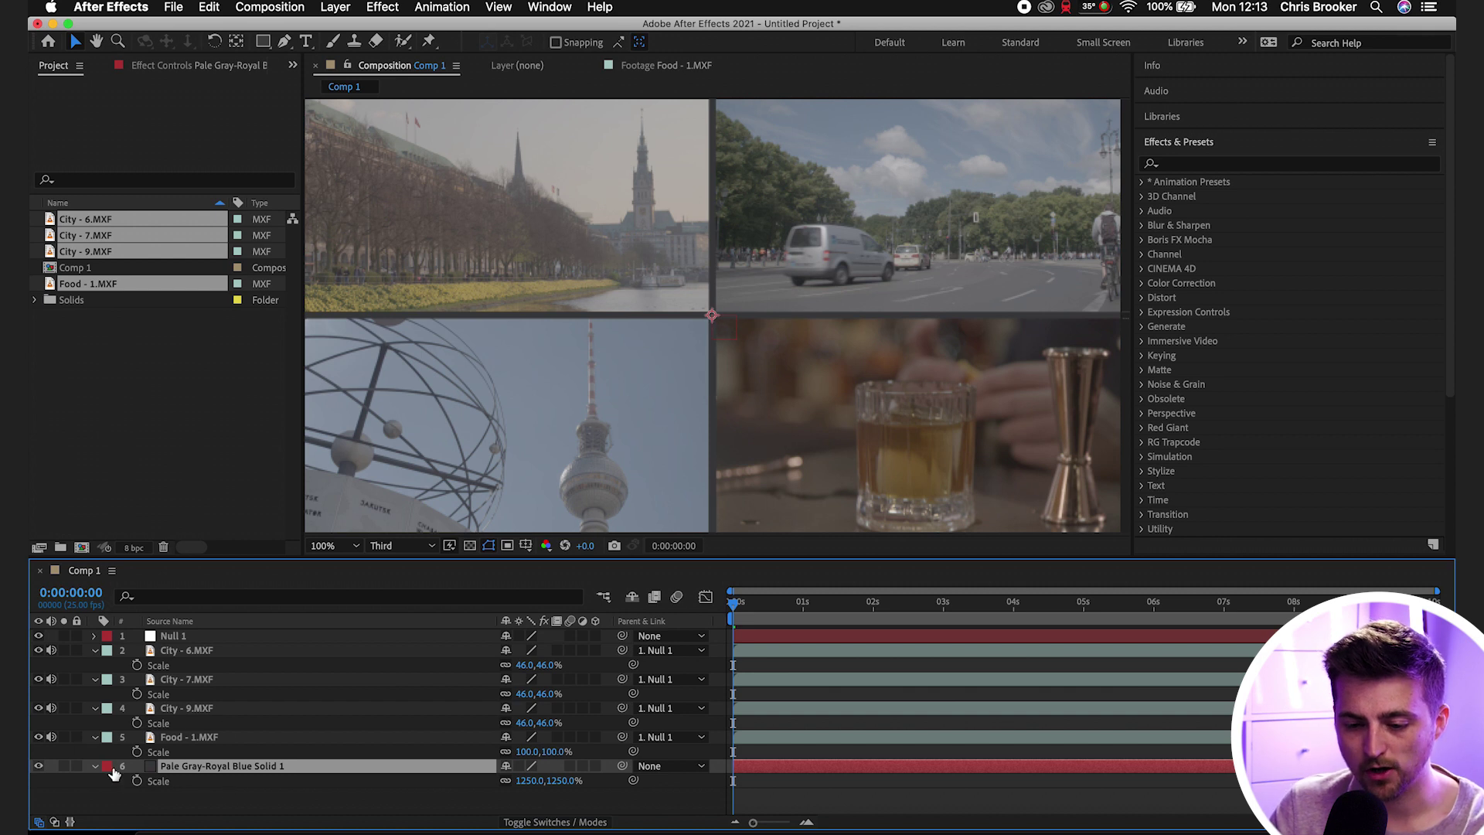
pyautogui.click(77, 766)
pyautogui.click(211, 638)
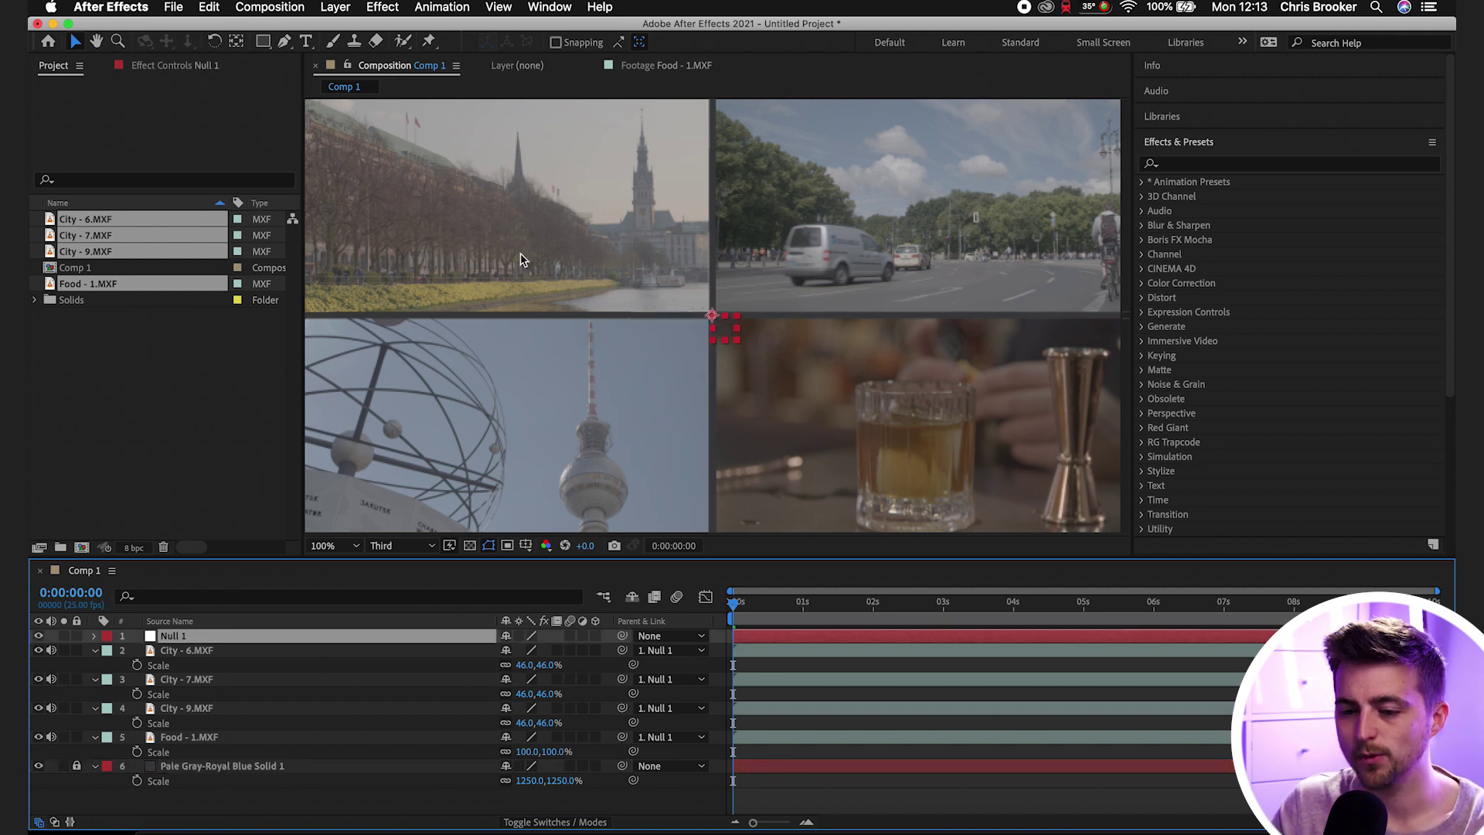
# - At 1:00, key Null 1's Scale at 110% and Position at 1974, 1114 to zoom into the top-left clip
pyautogui.click(95, 636)
pyautogui.moveTo(757, 616); pyautogui.dragTo(804, 612)
pyautogui.moveTo(548, 700); pyautogui.dragTo(1189, 666)
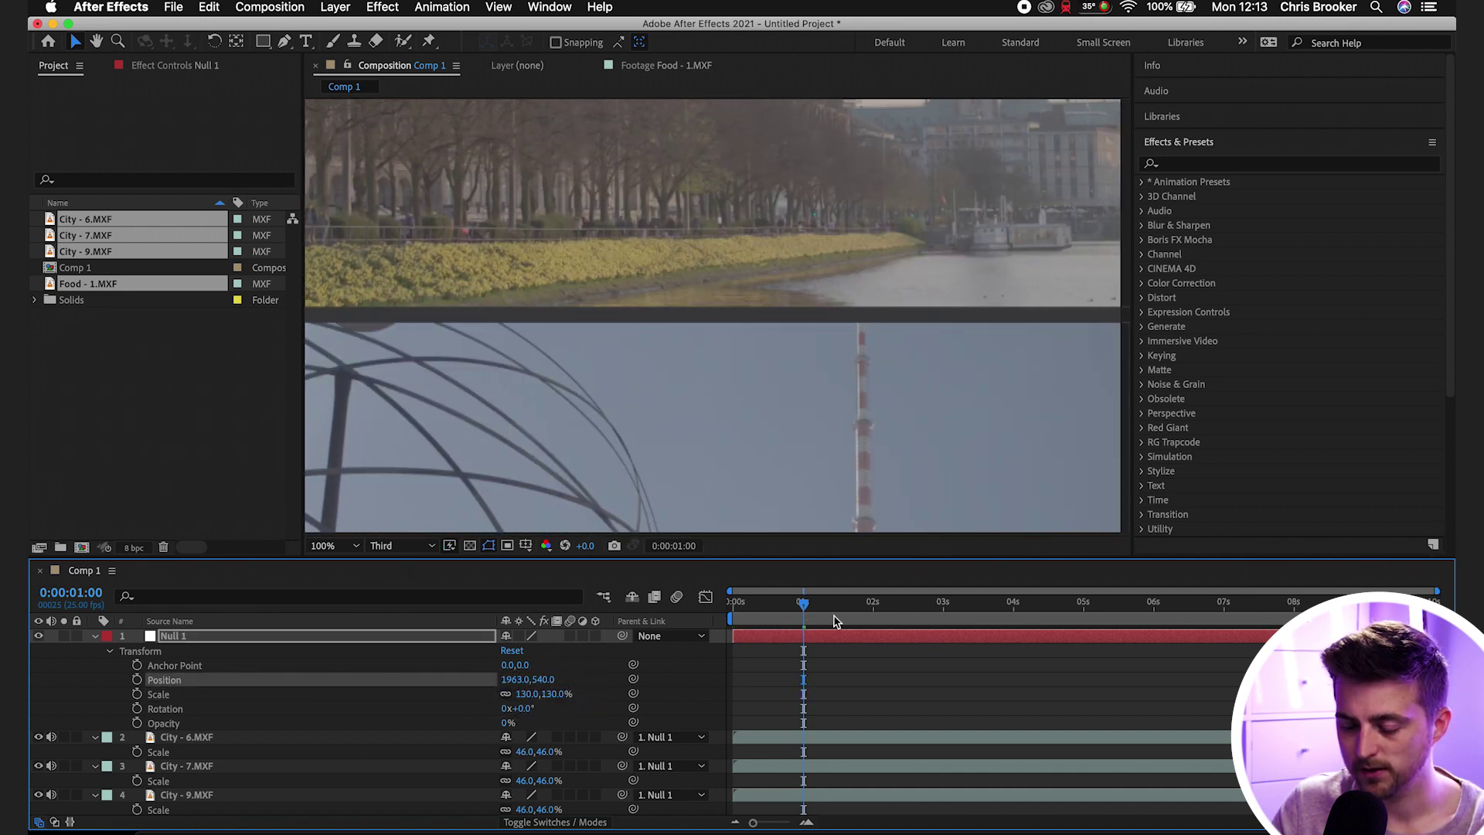
pyautogui.click(525, 693)
pyautogui.write('100')
pyautogui.press('Return')
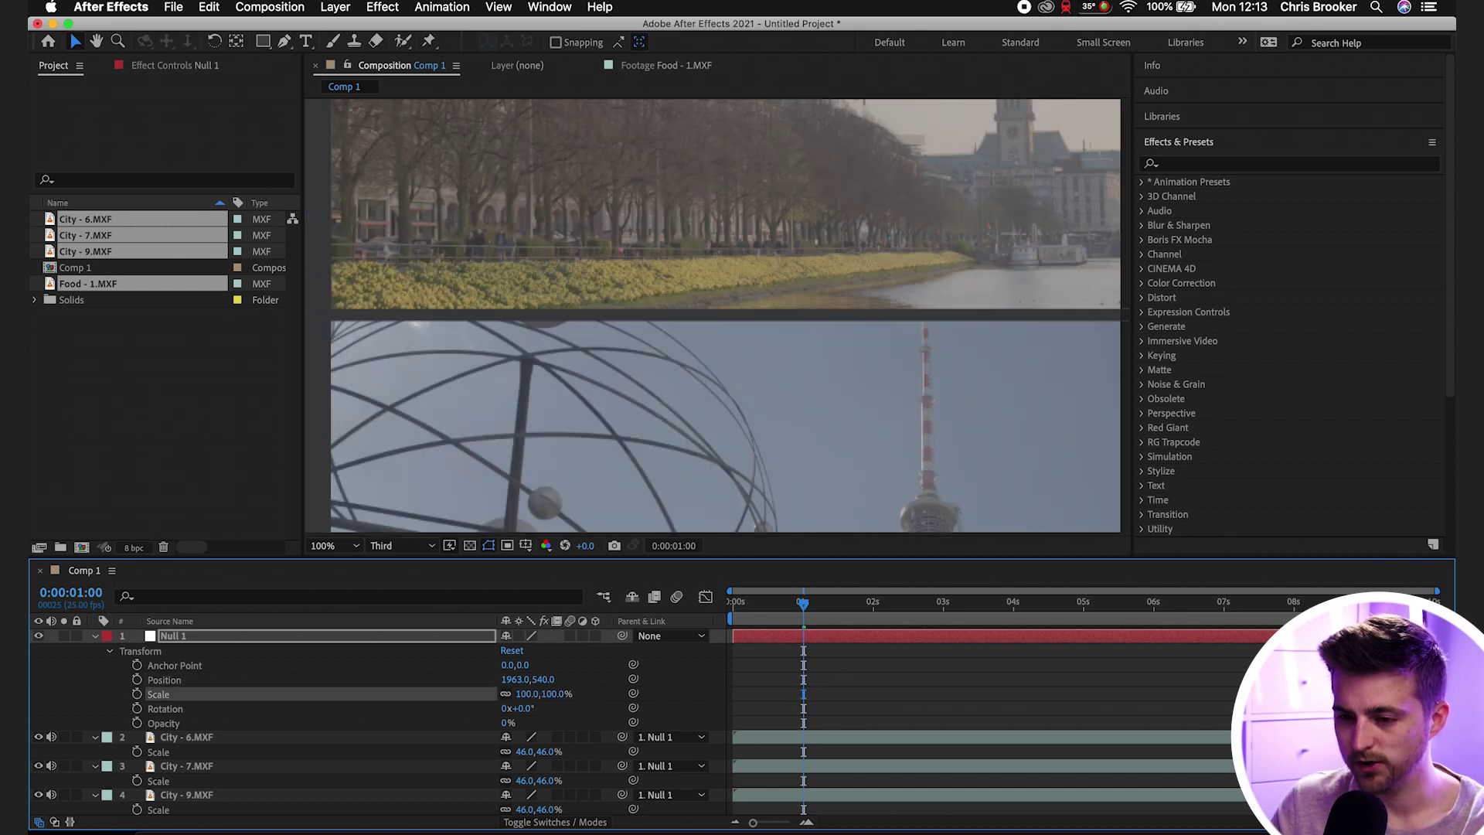
pyautogui.moveTo(510, 680); pyautogui.dragTo(1039, 669)
pyautogui.write('110')
pyautogui.press('Return')
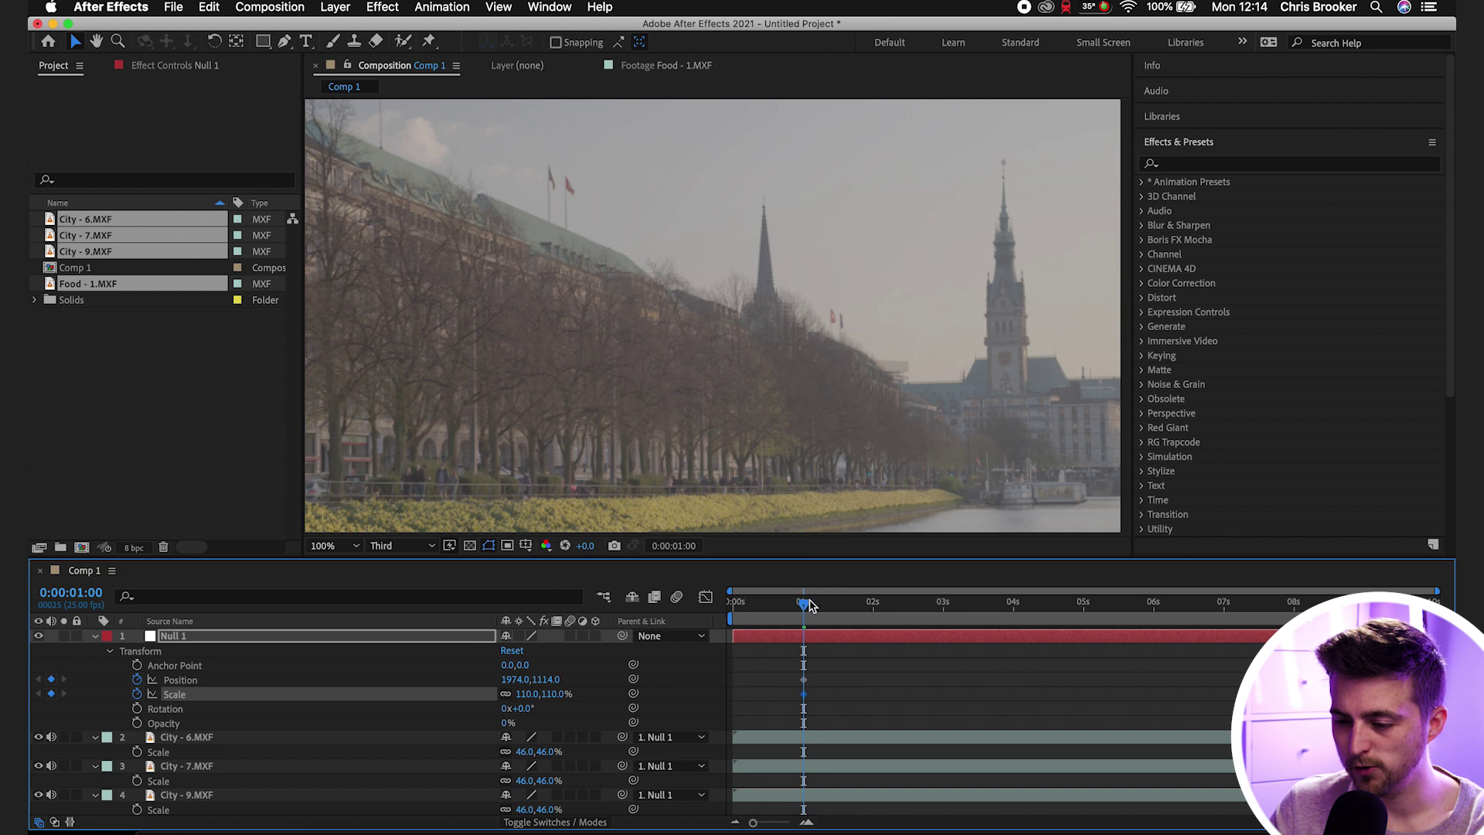
# - At 1:13, move Null 1 to Position -83, 1041 framing the street clip, then return to 1:00
pyautogui.moveTo(806, 605); pyautogui.dragTo(840, 606)
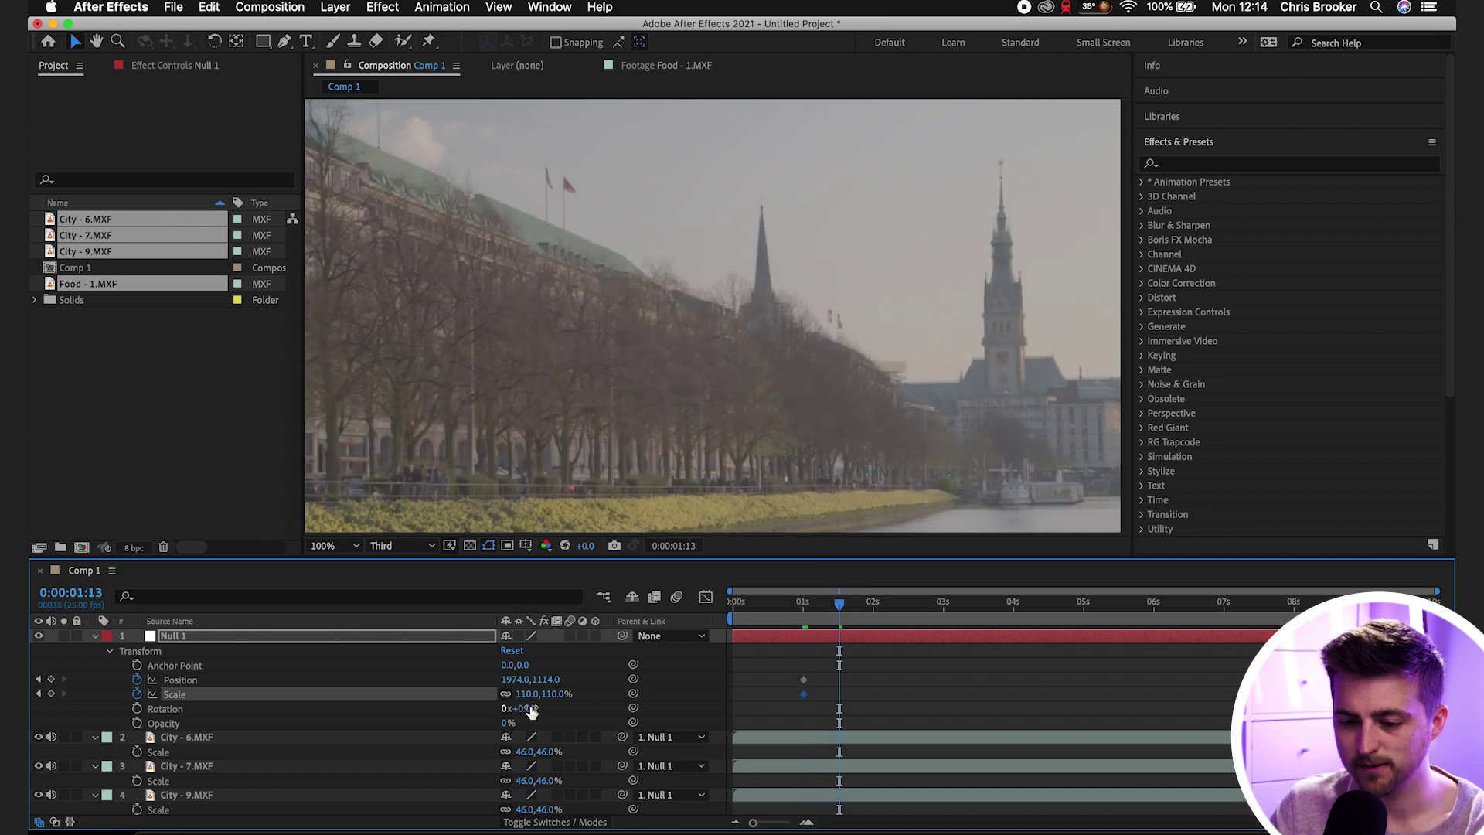
pyautogui.moveTo(533, 700); pyautogui.dragTo(33, 736)
pyautogui.moveTo(514, 683); pyautogui.dragTo(249, 731)
pyautogui.moveTo(543, 680); pyautogui.dragTo(612, 672)
pyautogui.click(804, 611)
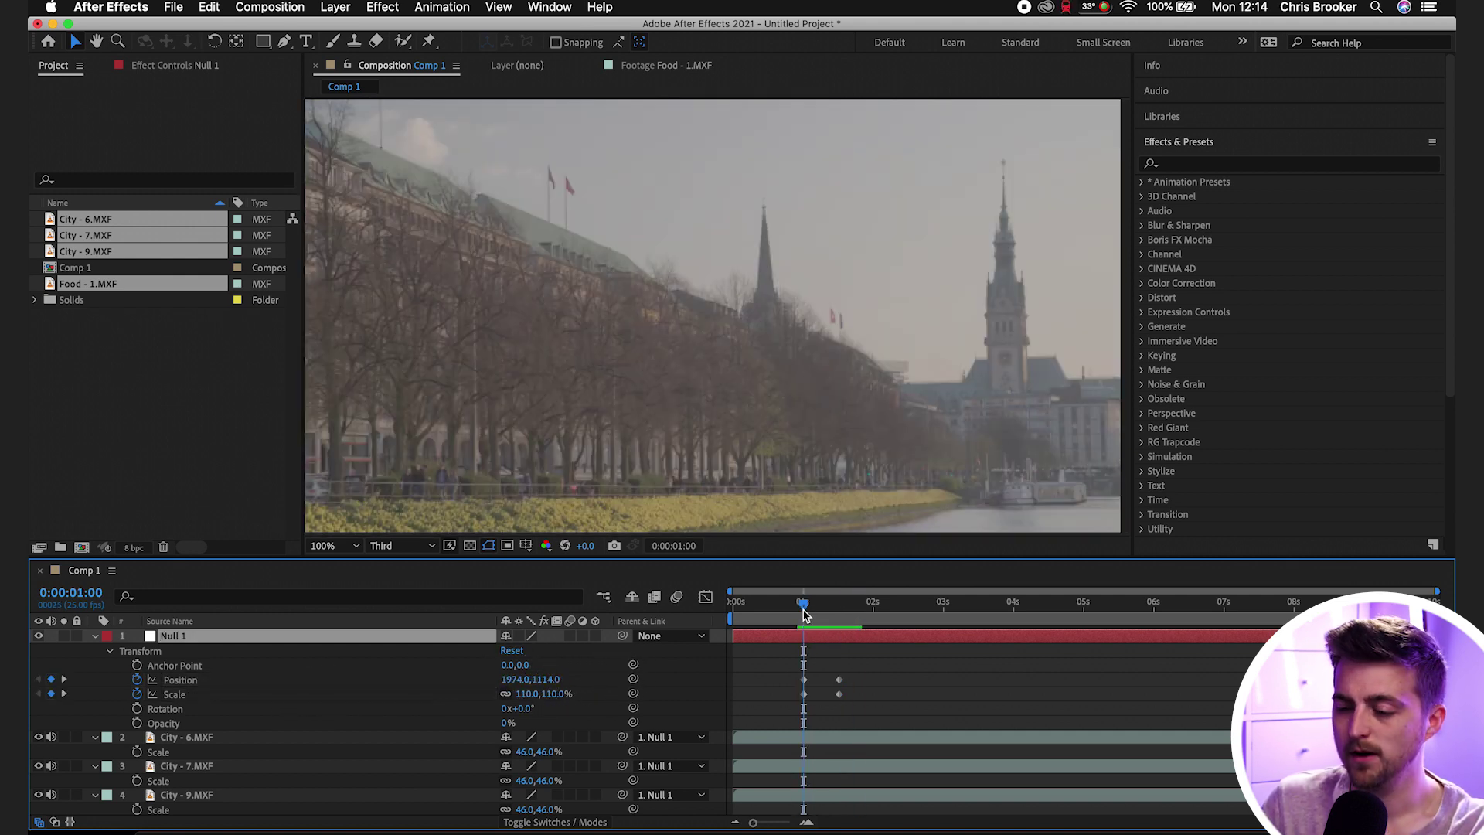
# - Select all four of Null 1's Position and Scale keyframes and apply Easy Ease to them
pyautogui.press('space')
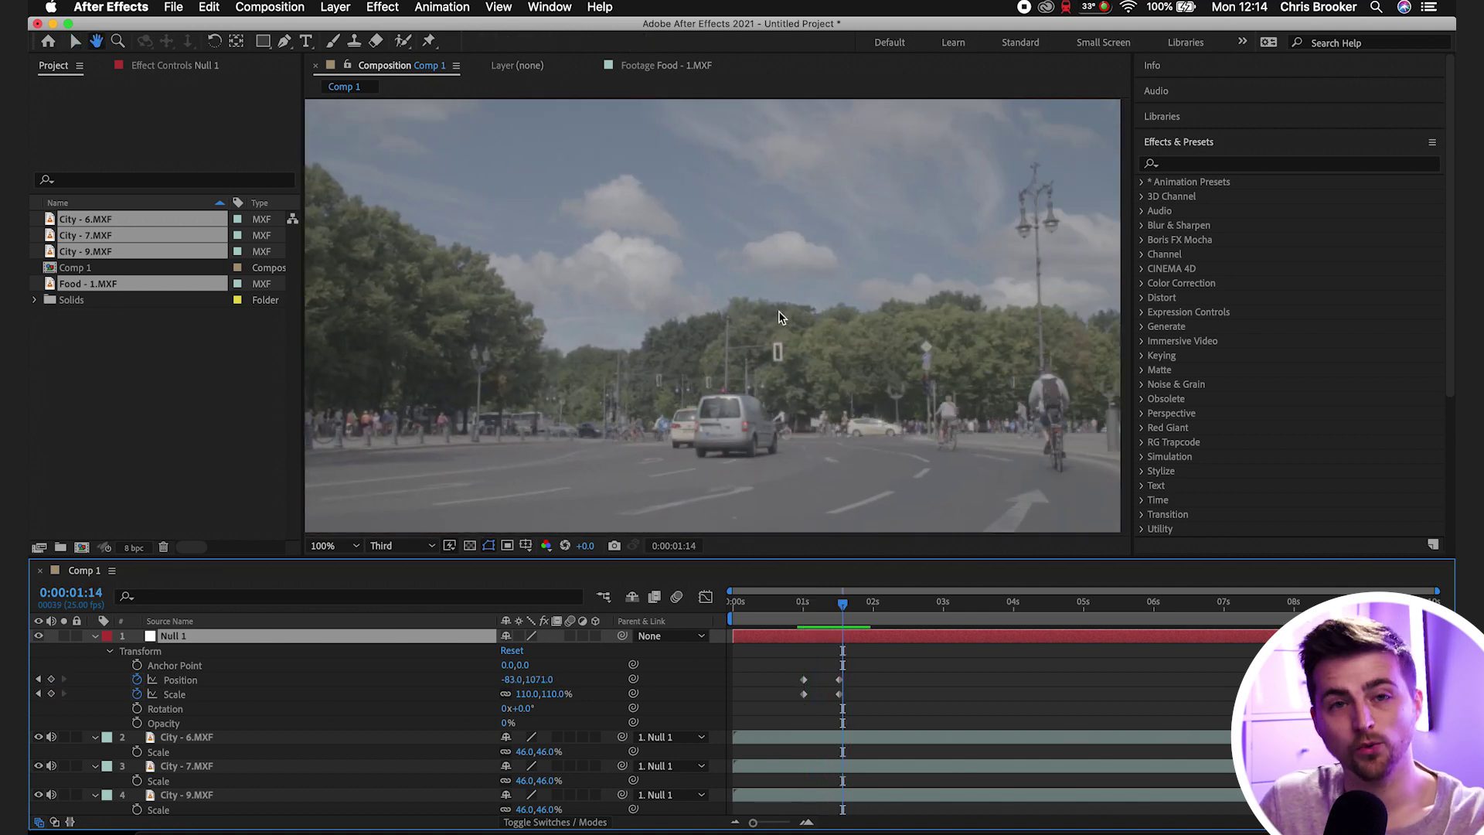
pyautogui.moveTo(885, 665)
pyautogui.mouseDown()
pyautogui.moveTo(819, 719)
pyautogui.moveTo(858, 685)
pyautogui.moveTo(881, 688)
pyautogui.mouseUp()
pyautogui.click(800, 611)
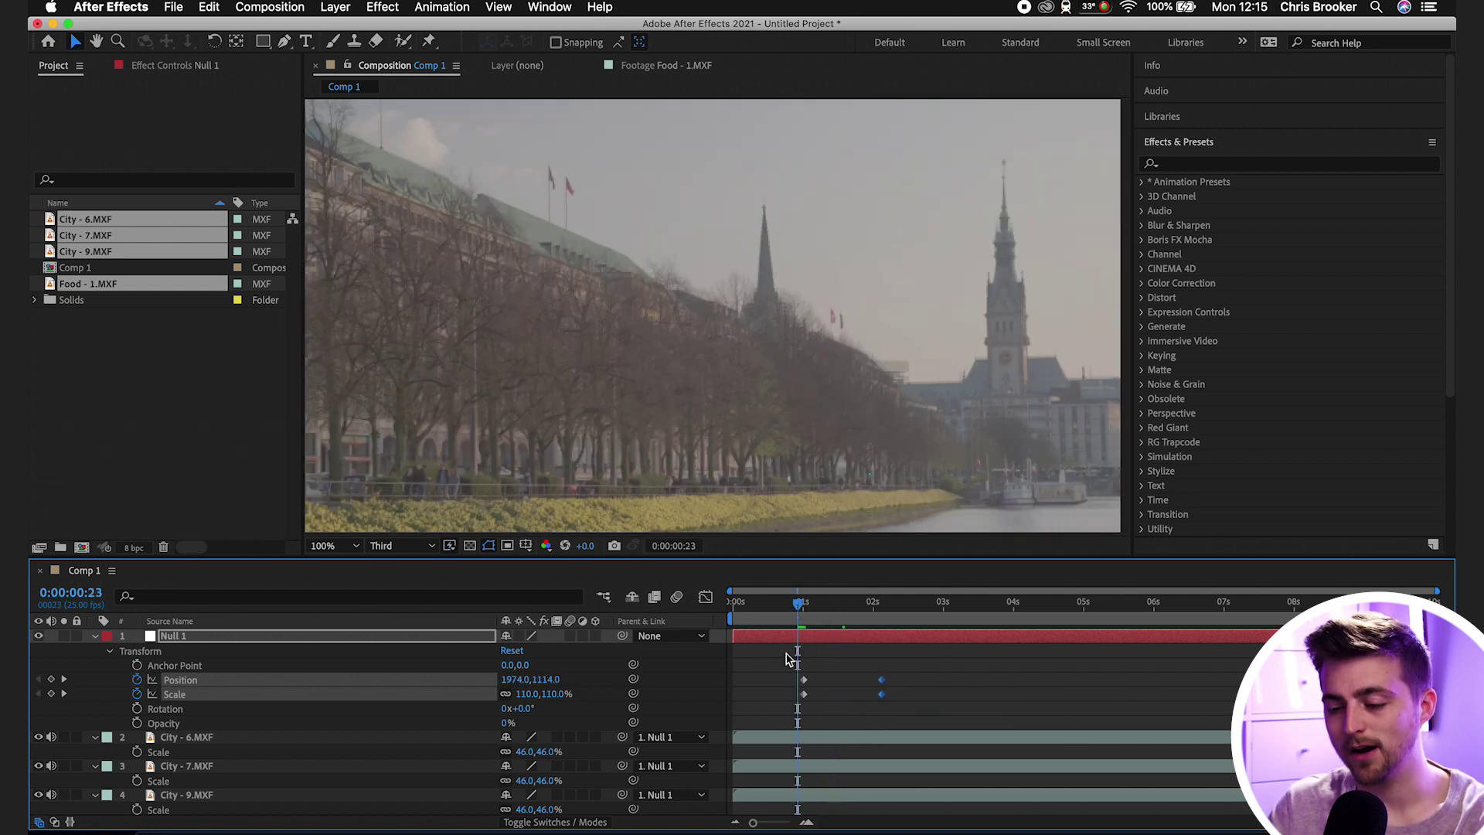
pyautogui.moveTo(926, 666); pyautogui.dragTo(769, 718)
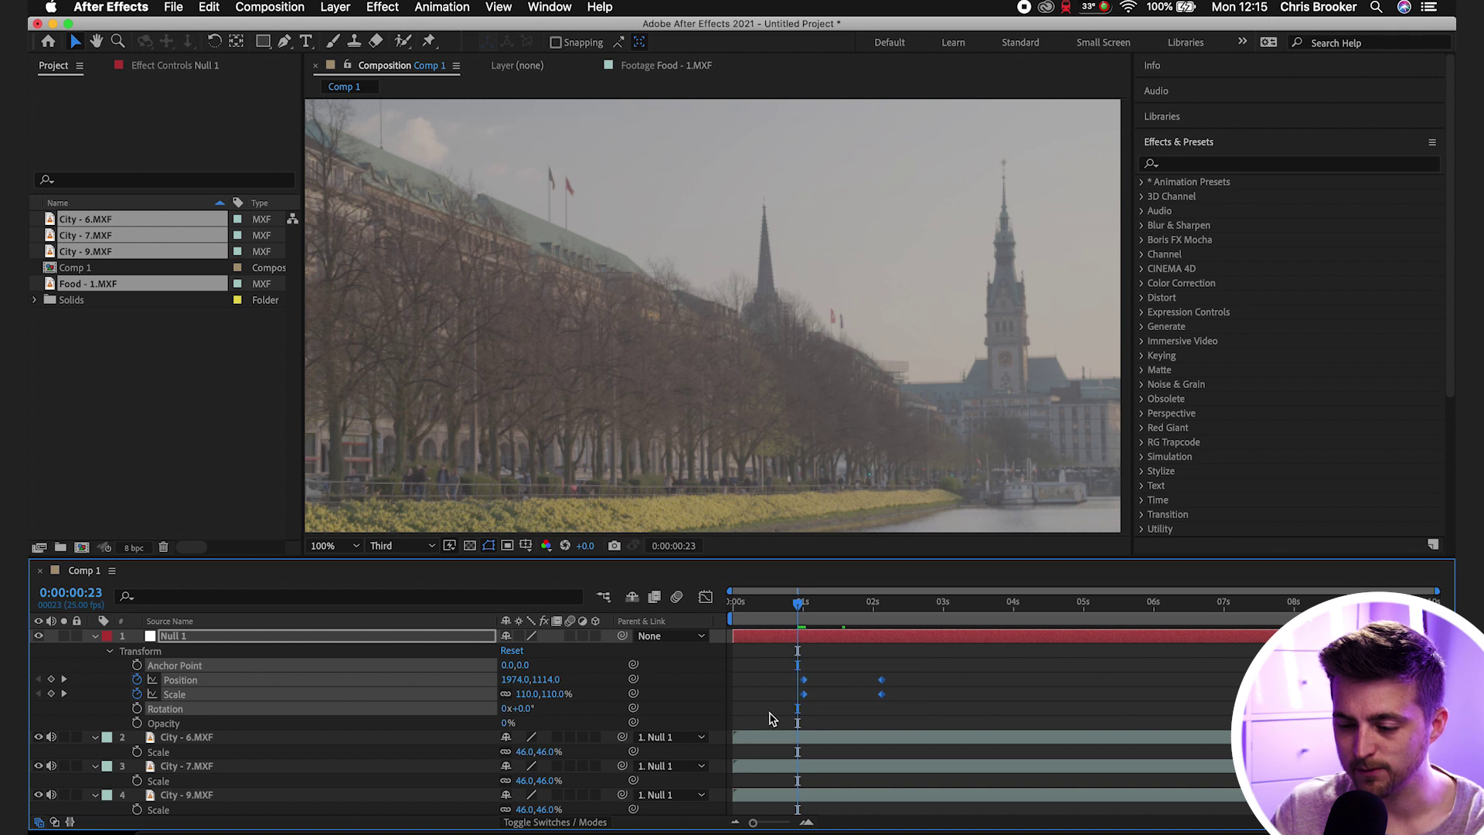
pyautogui.rightClick(805, 684)
pyautogui.moveTo(927, 816)
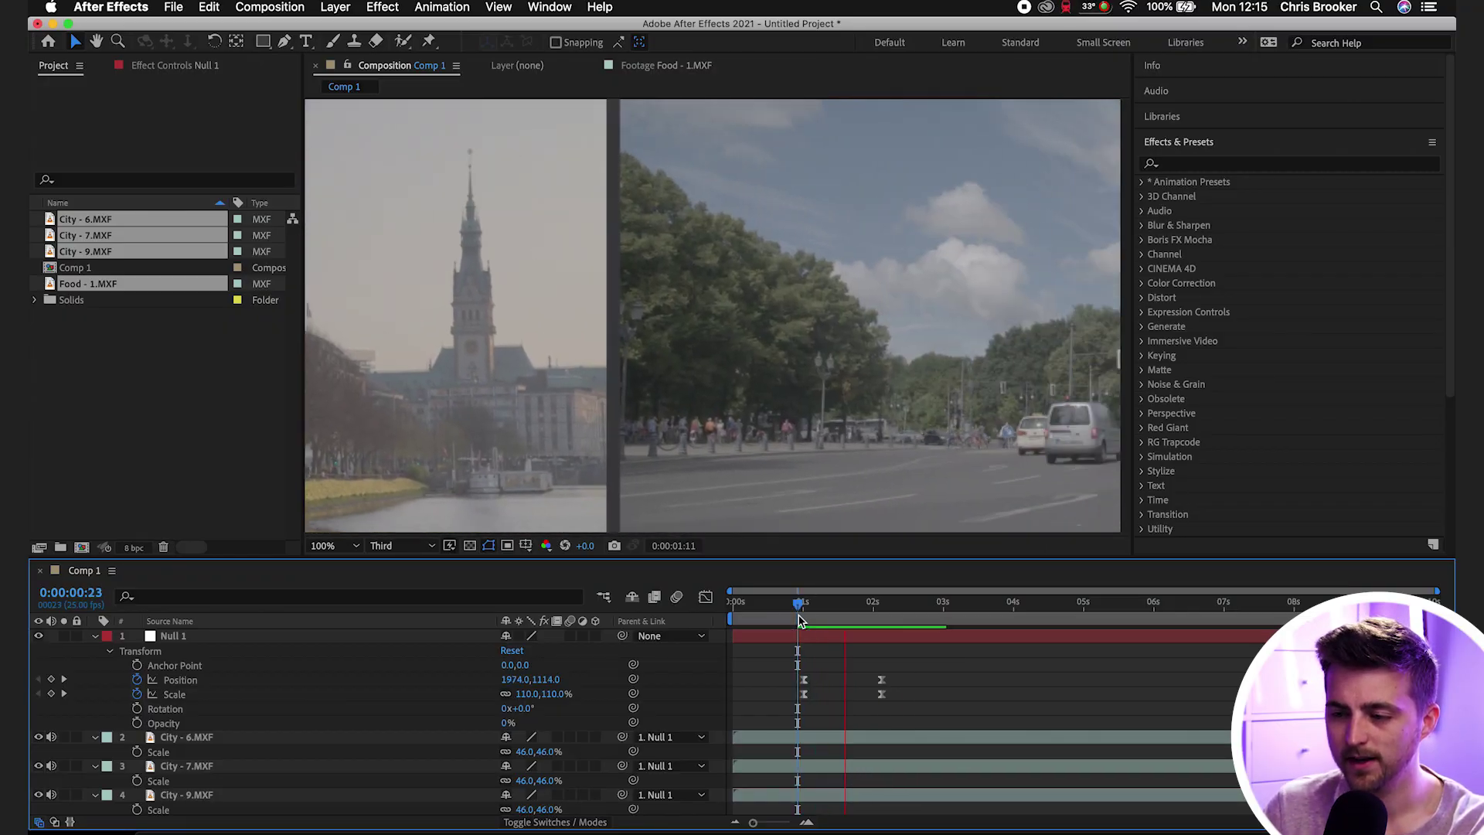
# - At 0:00:01:12, key Null 1's Scale down to 77% and preview the transition
pyautogui.click(803, 618)
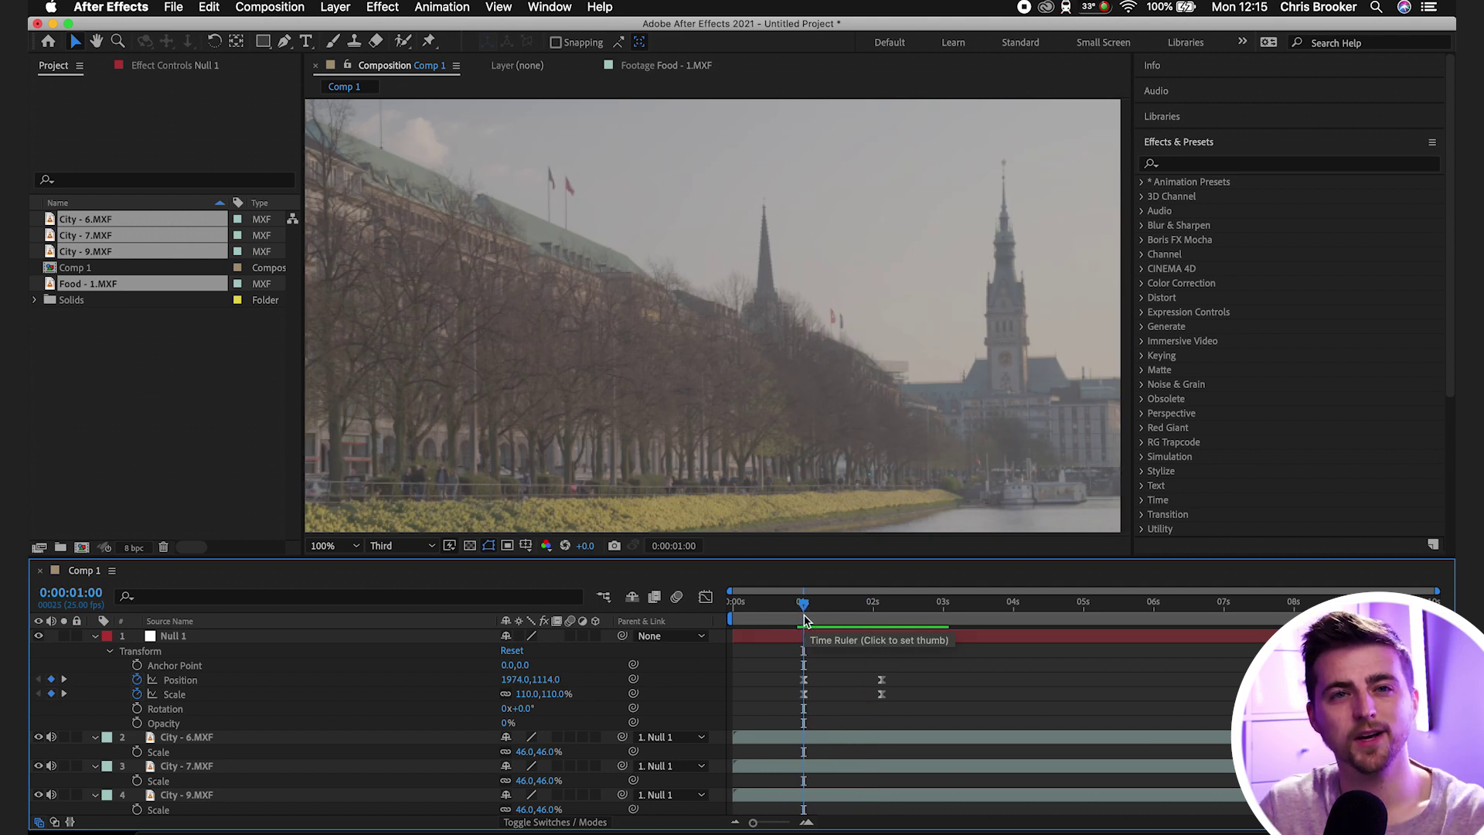
pyautogui.moveTo(816, 620)
pyautogui.mouseDown()
pyautogui.moveTo(878, 619)
pyautogui.moveTo(839, 624)
pyautogui.mouseUp()
pyautogui.moveTo(532, 694); pyautogui.dragTo(357, 703)
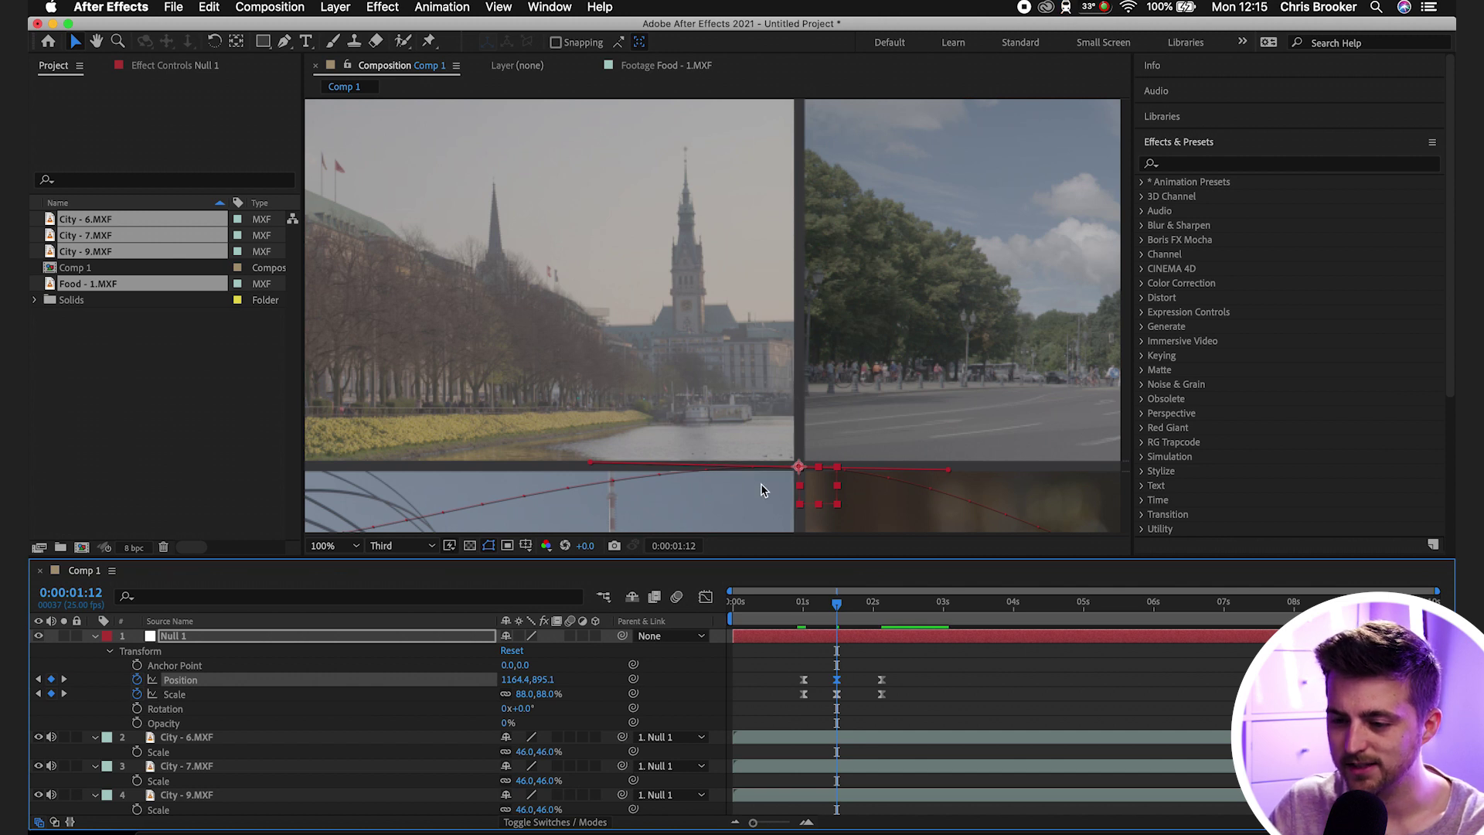
pyautogui.moveTo(526, 696); pyautogui.dragTo(552, 710)
pyautogui.click(804, 616)
pyautogui.press('space')
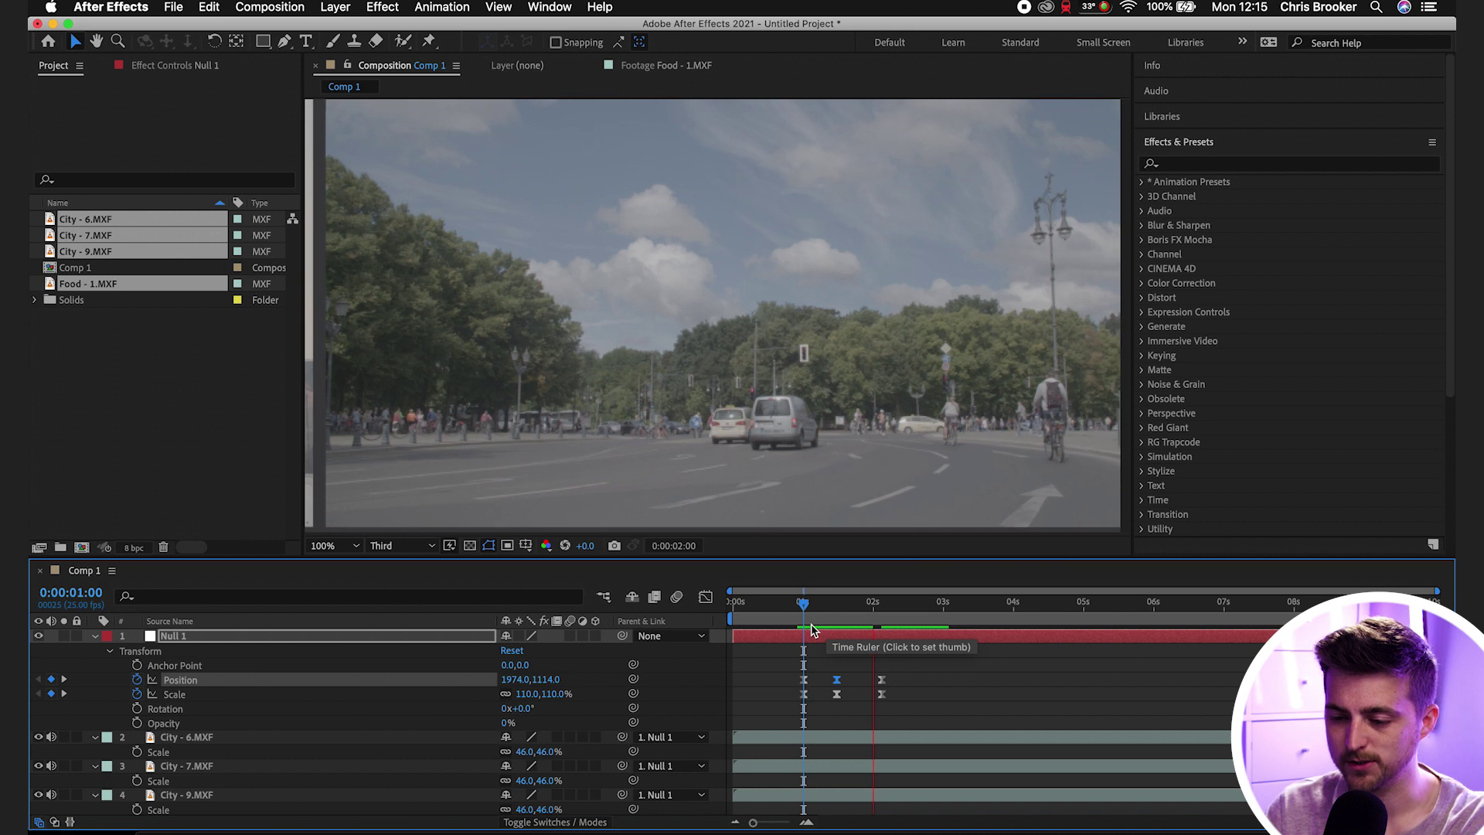
# - Replay the current transition from just before it starts
pyautogui.click(813, 628)
pyautogui.moveTo(813, 628); pyautogui.dragTo(794, 621)
pyautogui.press('space')
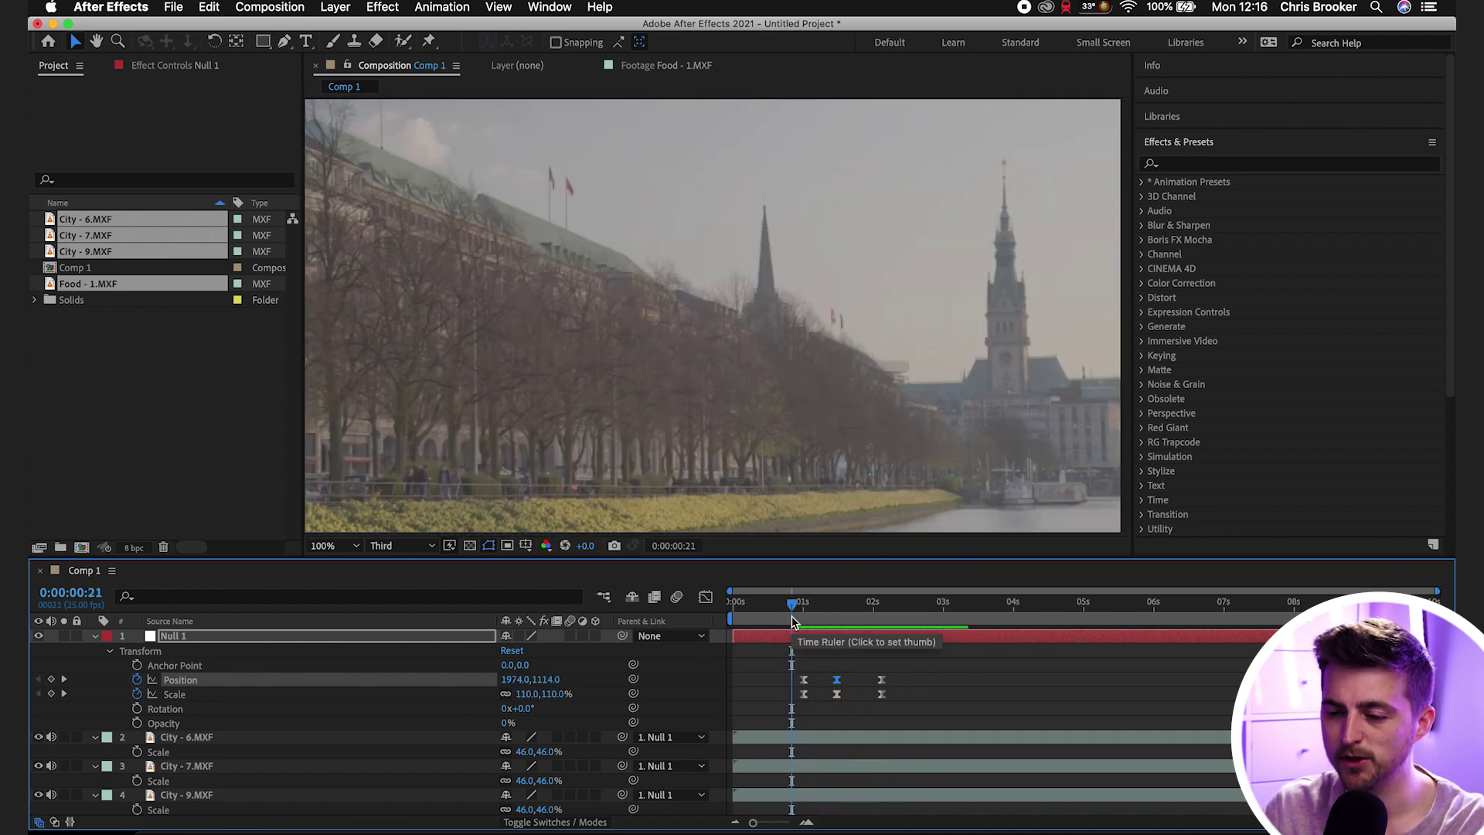
pyautogui.press('space')
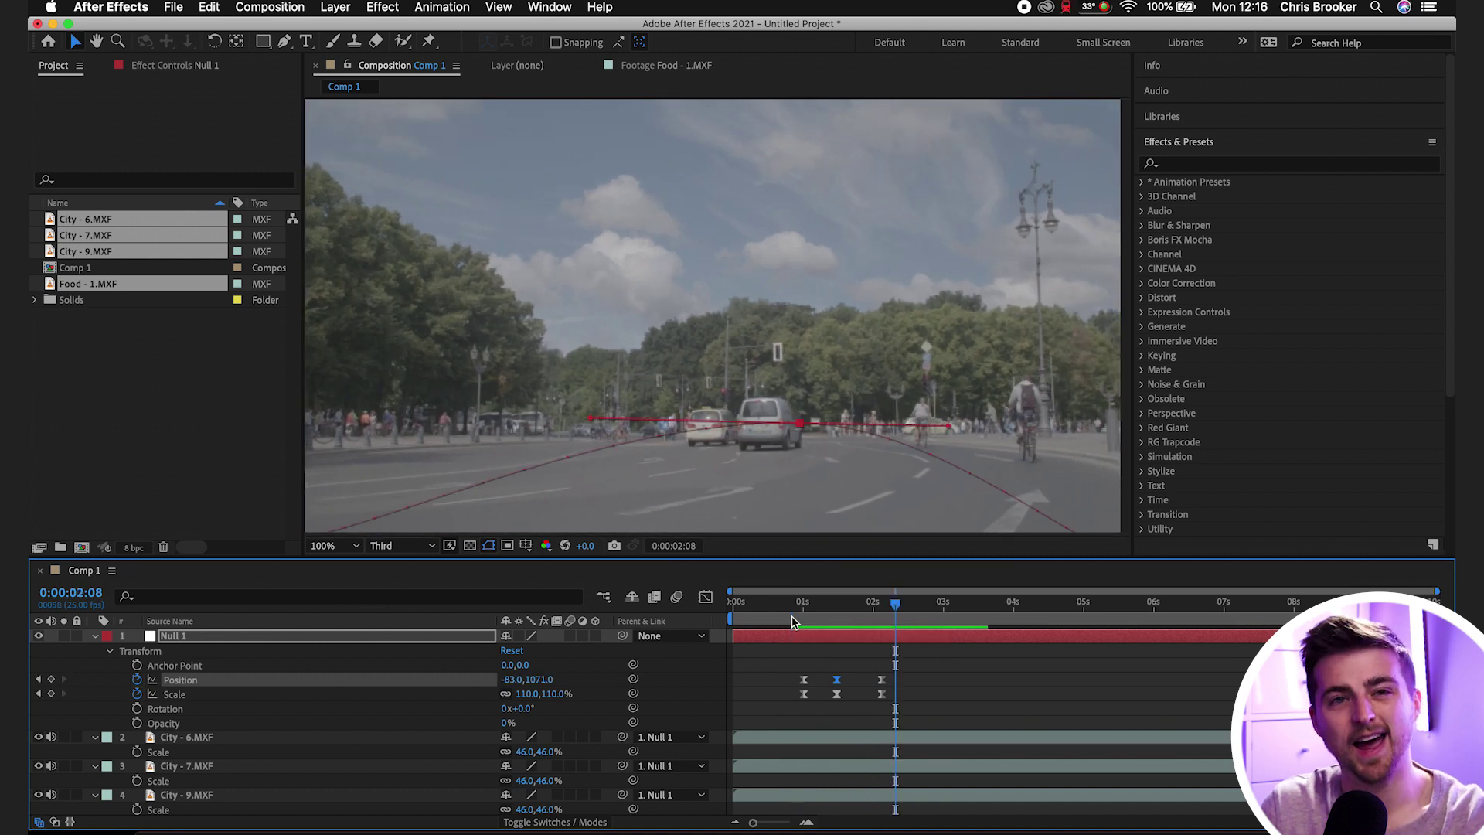
# - Drag the middle and last transition keyframes later so the pan spans about 1 to 2.5 seconds
pyautogui.moveTo(912, 663); pyautogui.dragTo(853, 694)
pyautogui.moveTo(959, 653); pyautogui.dragTo(909, 697)
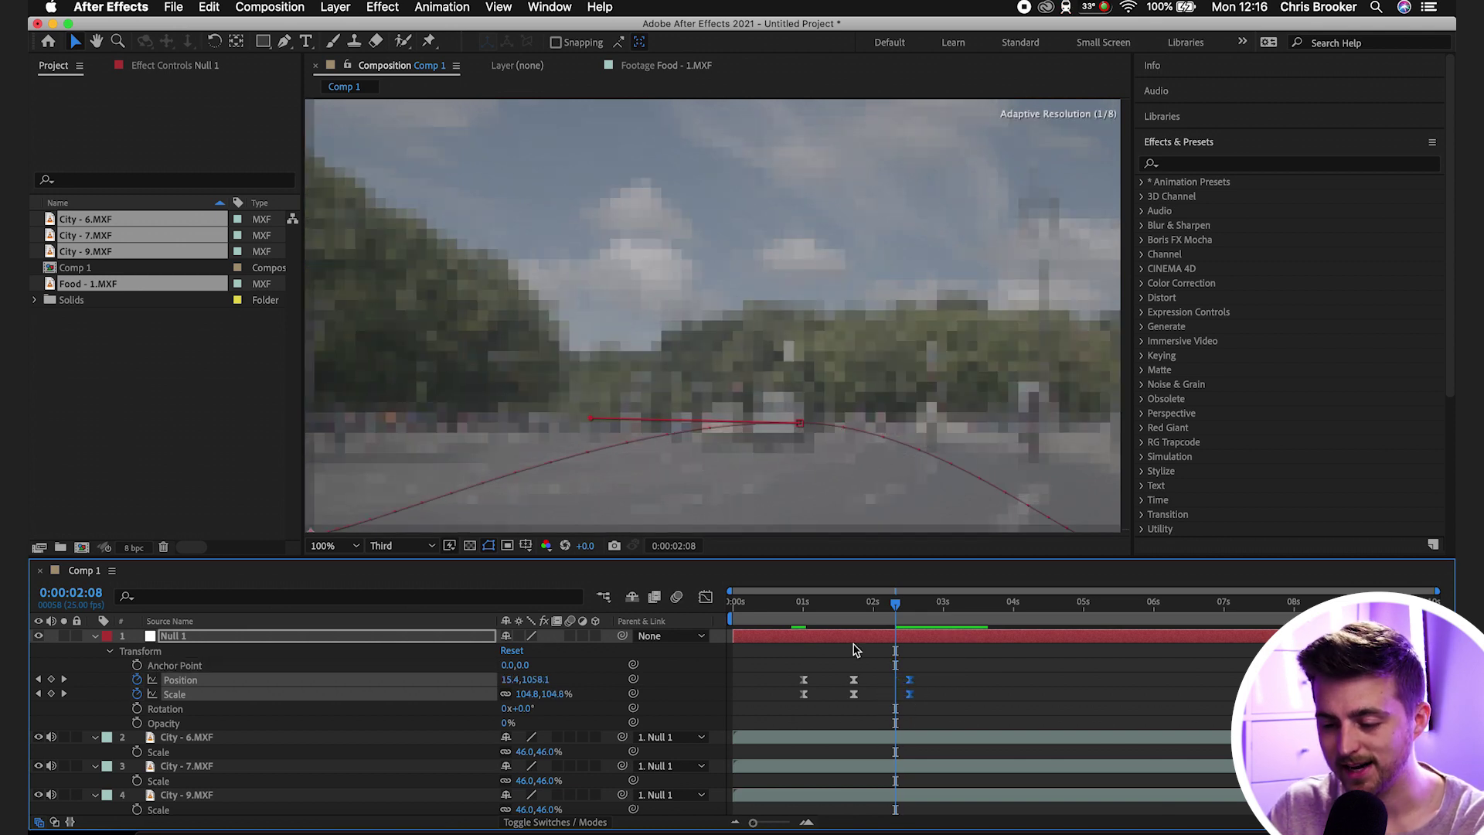
pyautogui.moveTo(815, 615); pyautogui.dragTo(780, 628)
pyautogui.press('space')
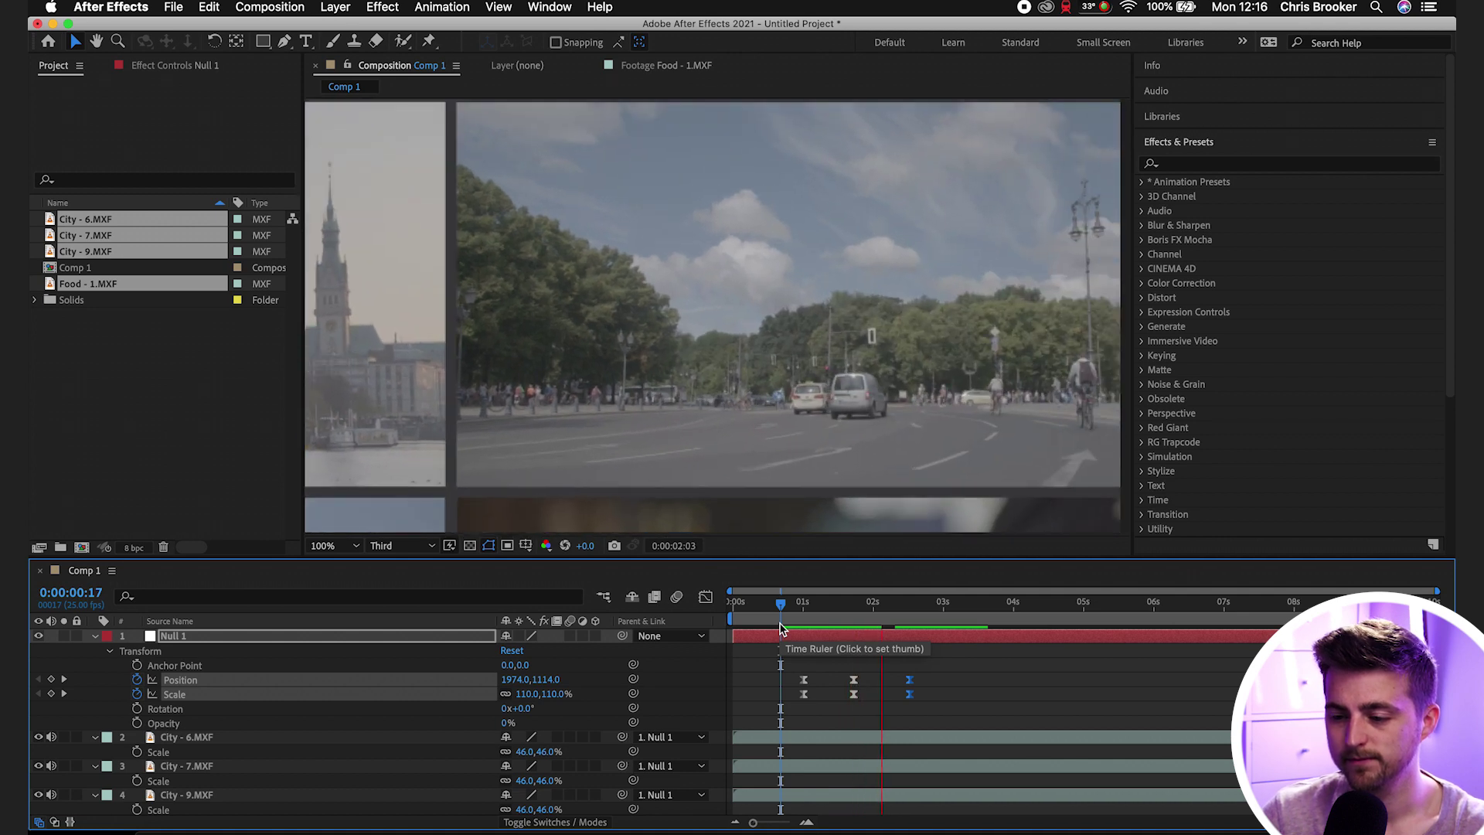
pyautogui.press('space')
pyautogui.click(791, 619)
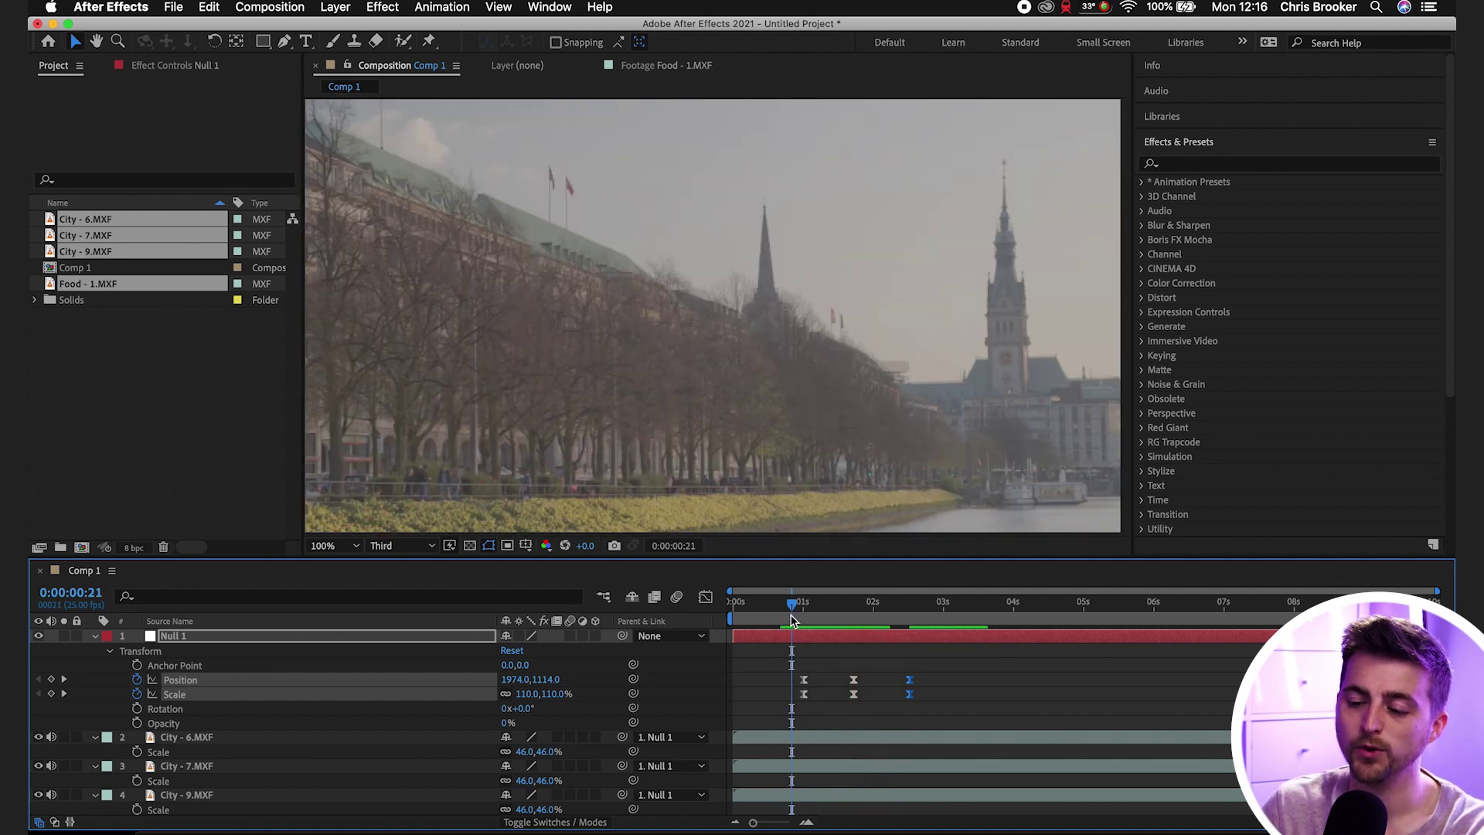
pyautogui.press('space')
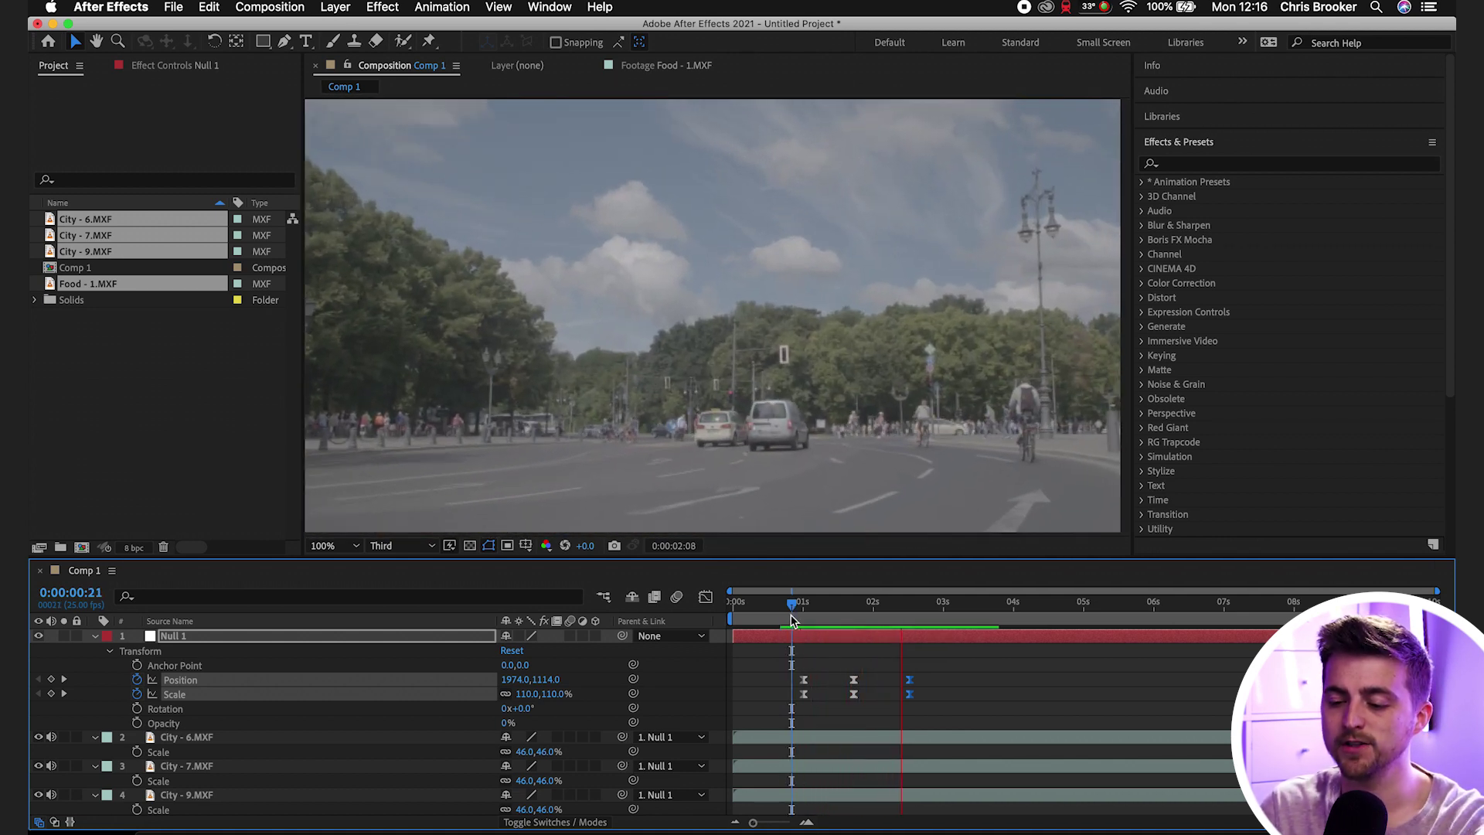
pyautogui.press('space')
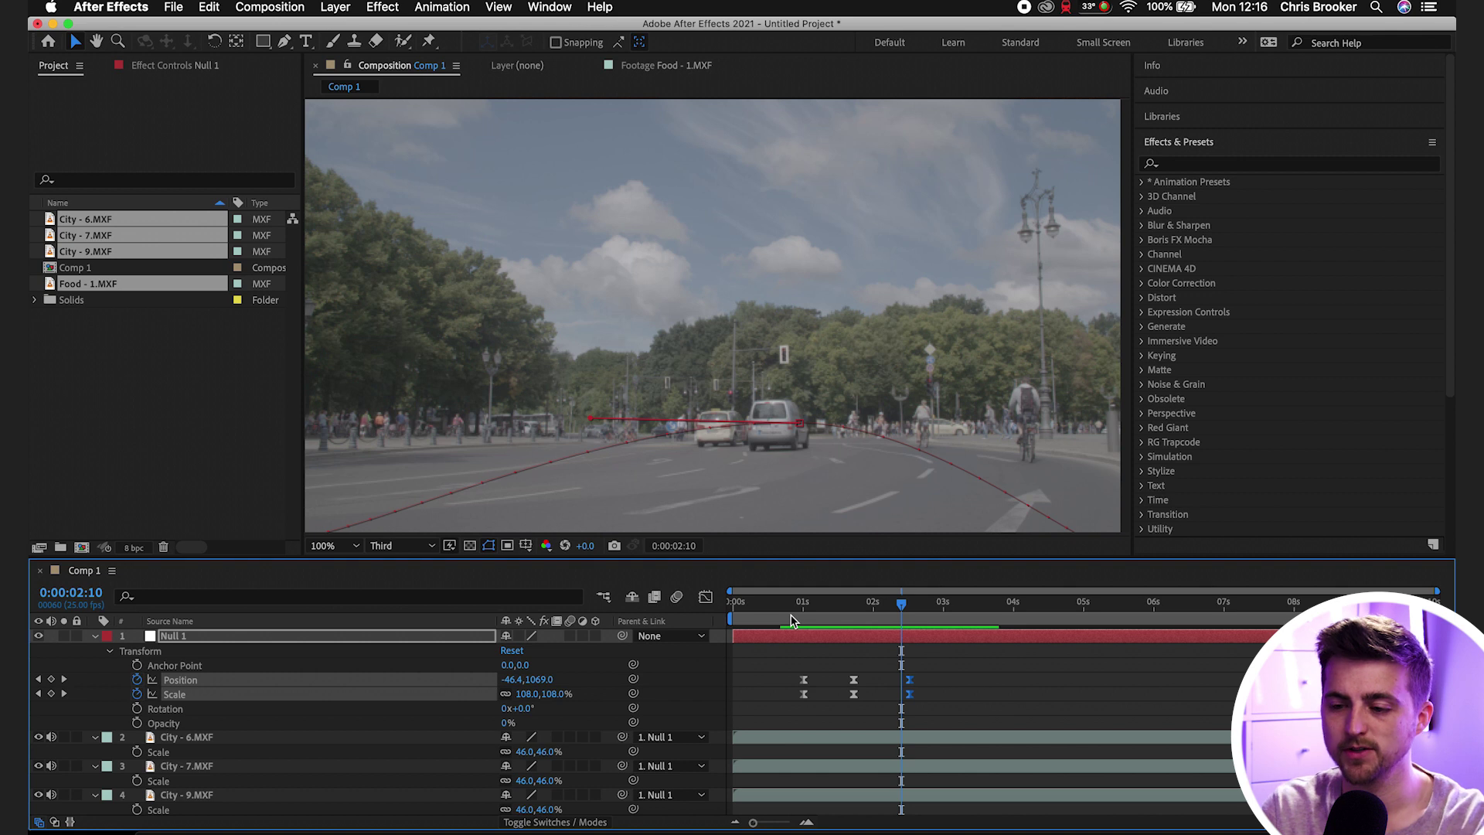
# - Deselect the null and replay and scrub the lengthened transition to check it
pyautogui.click(1040, 717)
pyautogui.moveTo(894, 611); pyautogui.dragTo(792, 607)
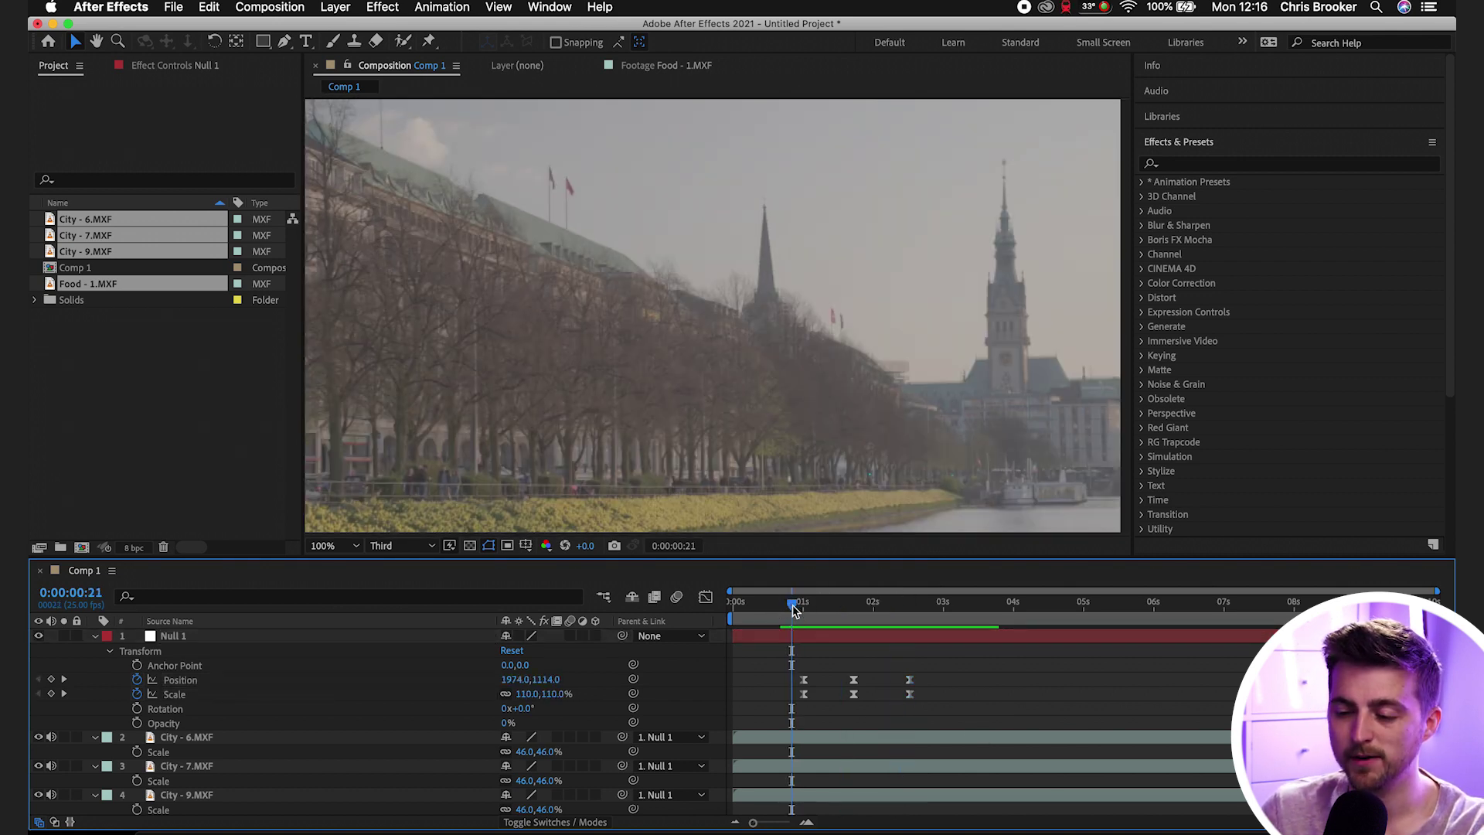
pyautogui.press('space')
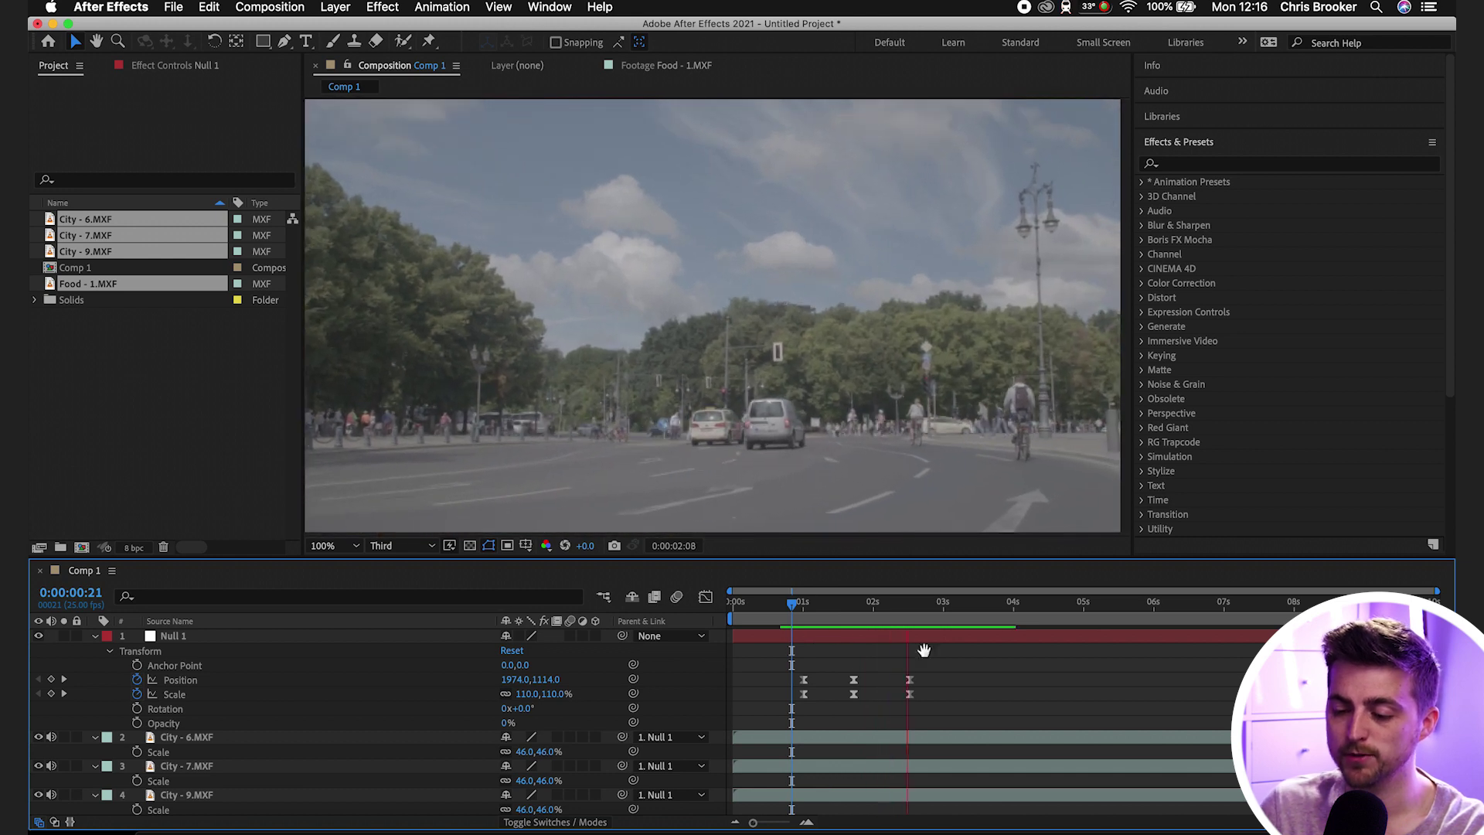
pyautogui.press('space')
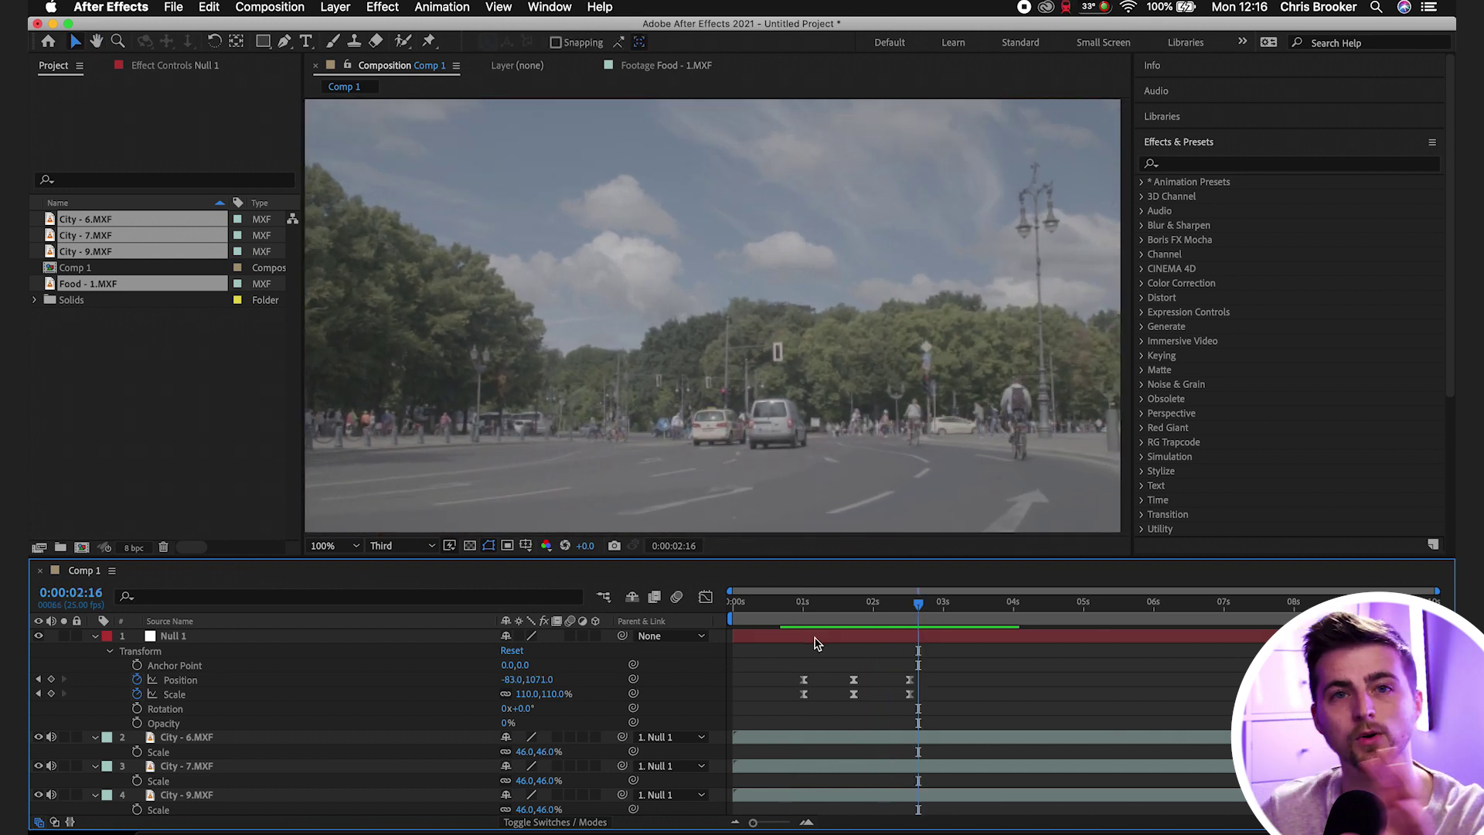
pyautogui.click(804, 614)
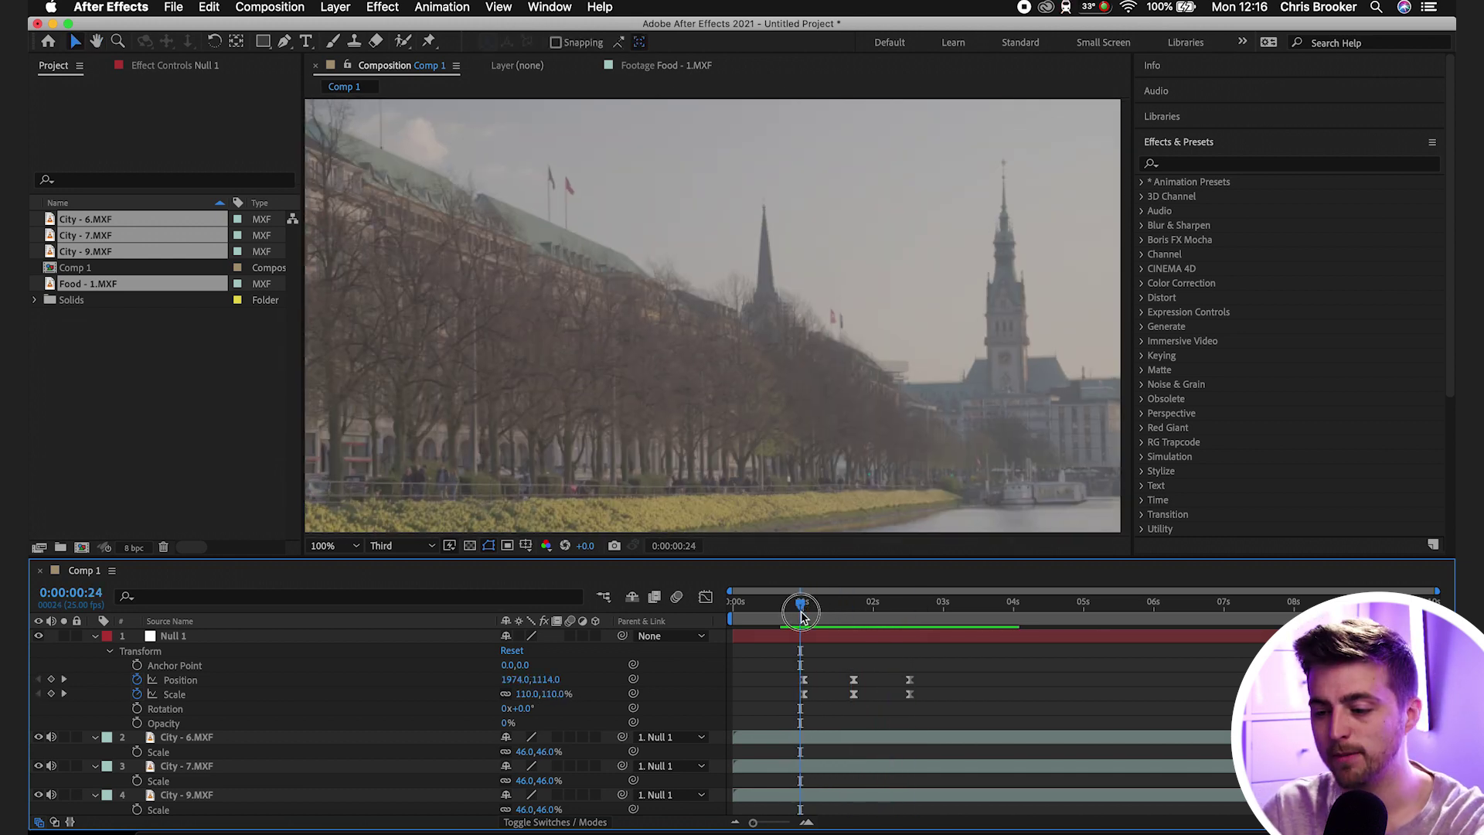
pyautogui.moveTo(801, 614)
pyautogui.mouseDown()
pyautogui.moveTo(947, 622)
pyautogui.moveTo(817, 622)
pyautogui.mouseUp()
# - Add Null 1 Position and Scale hold keyframes at 0:00:03:21
pyautogui.press('space')
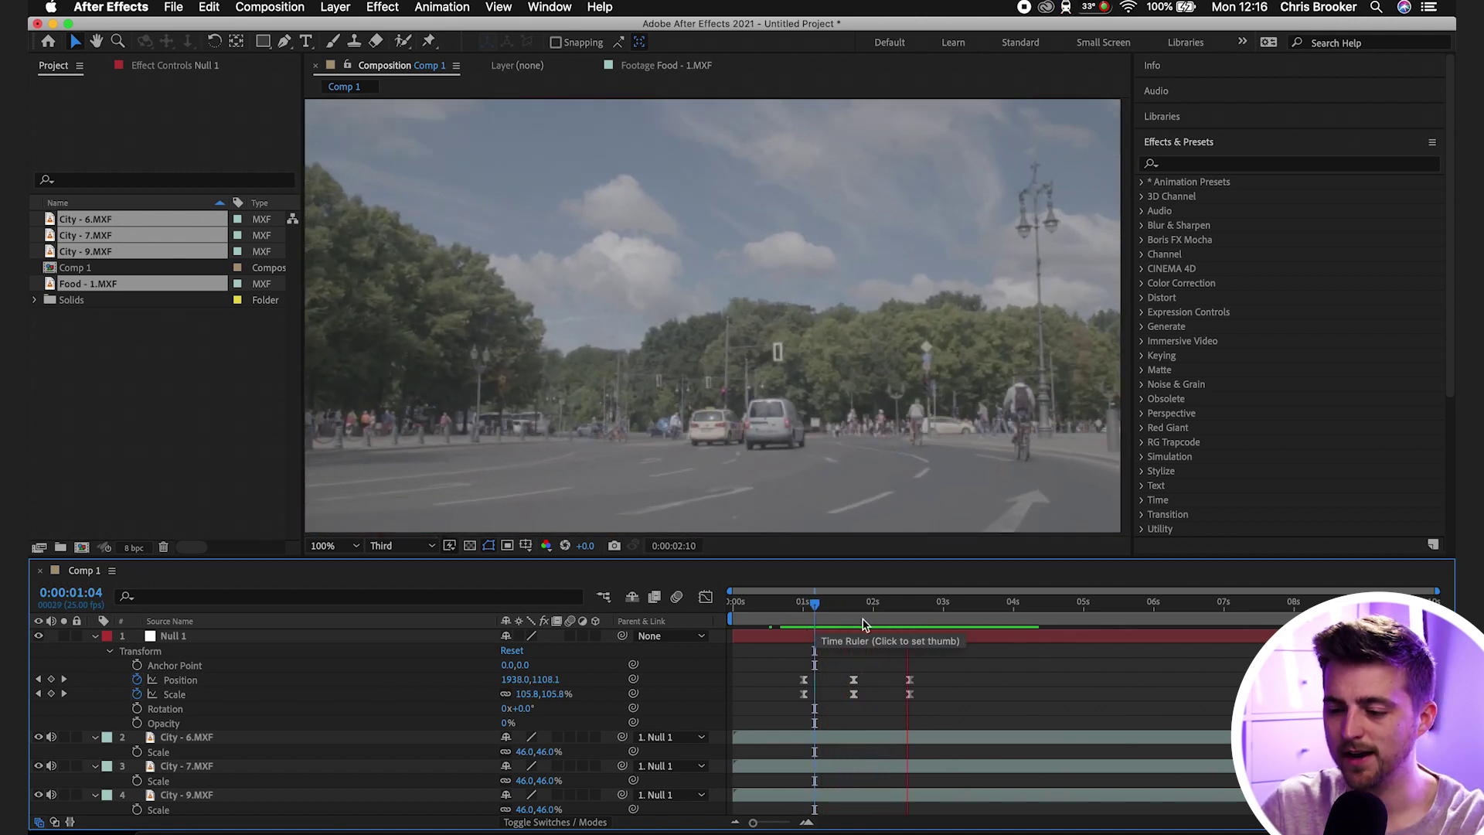
pyautogui.press('space')
pyautogui.moveTo(949, 616); pyautogui.dragTo(1002, 616)
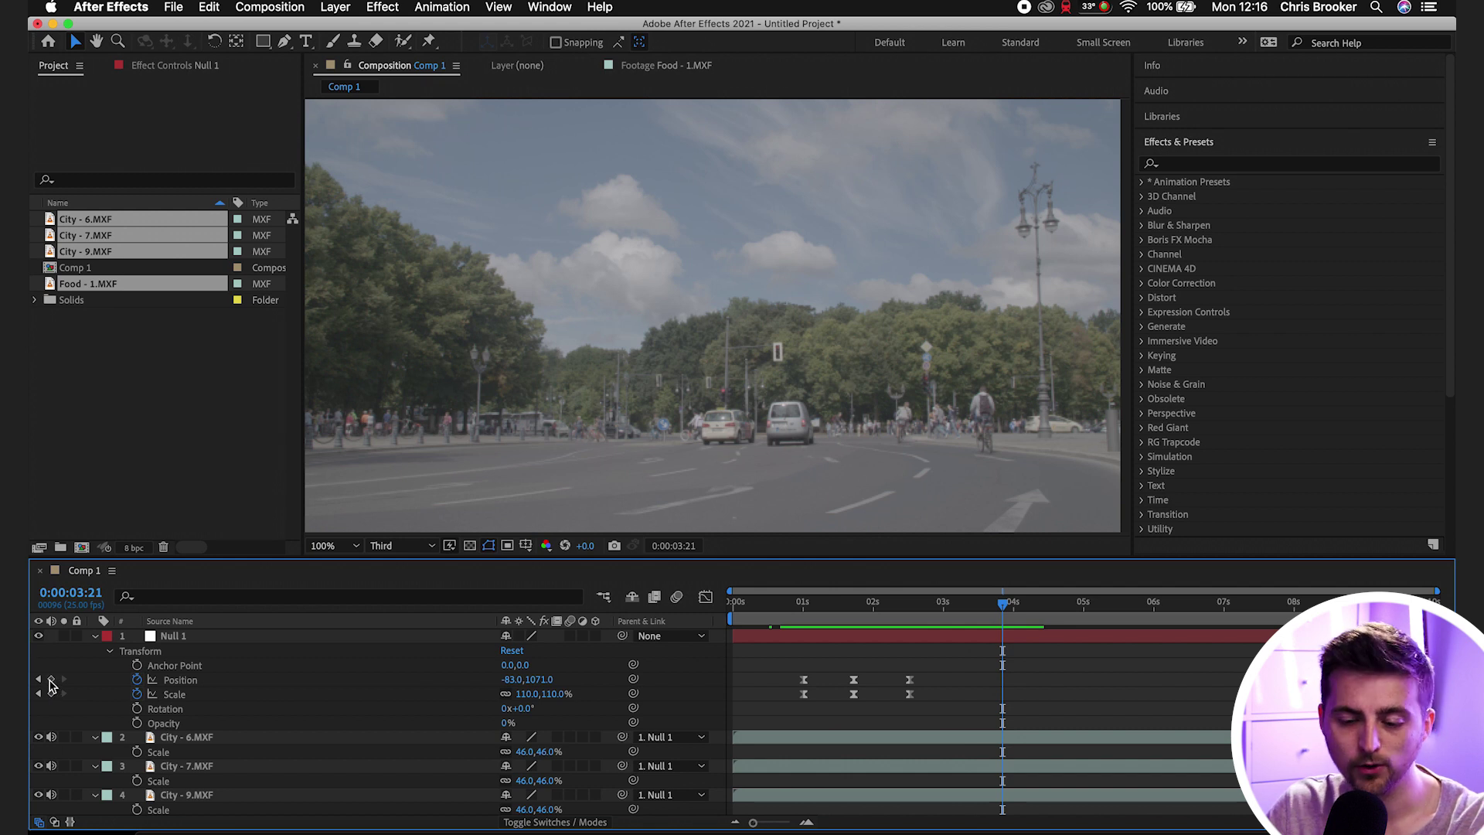
pyautogui.click(51, 679)
pyautogui.click(51, 693)
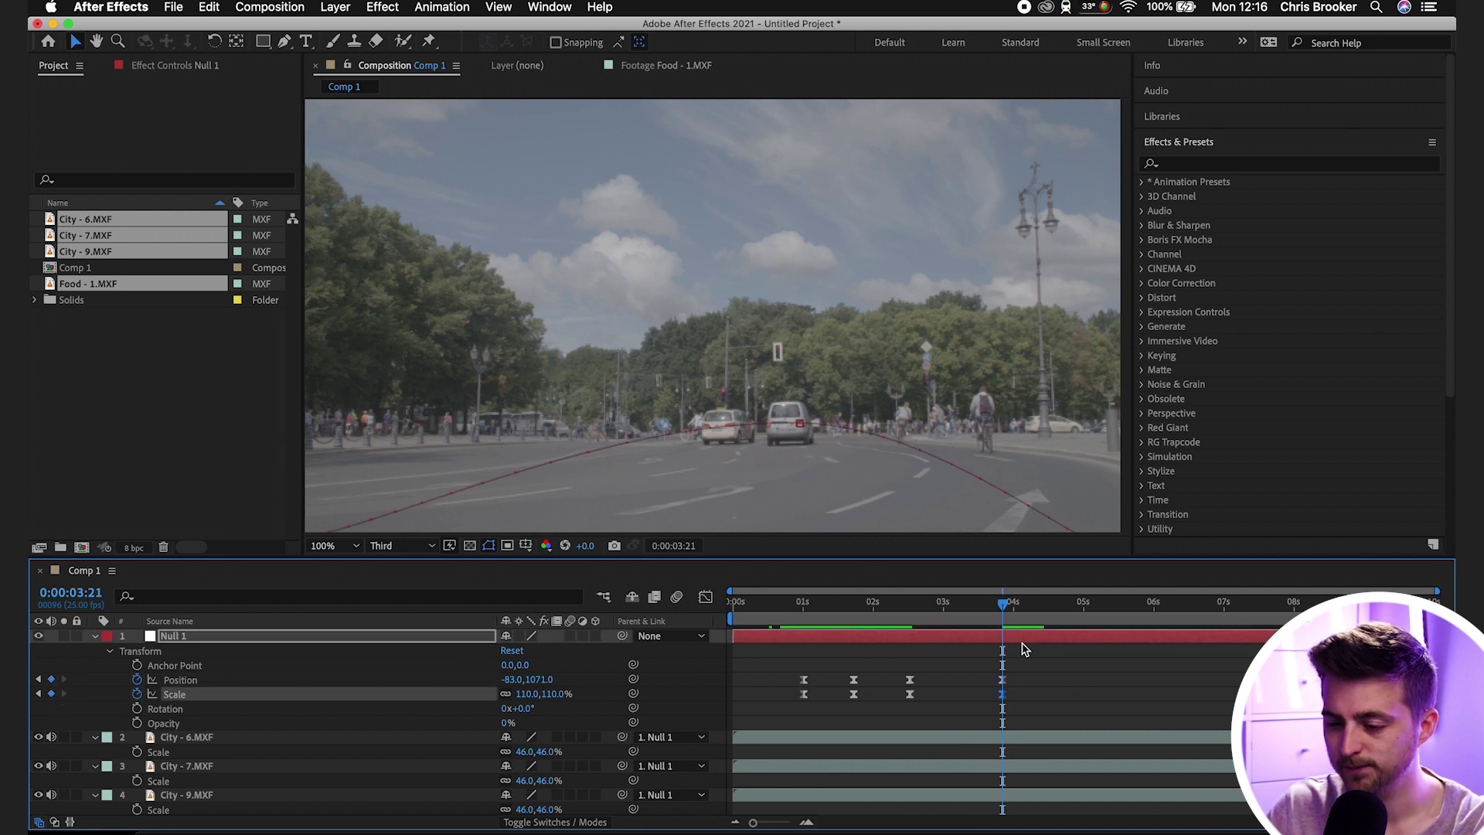
# - At 0:00:04:20, set Null 1's Scale to 50% and Position X to 954
pyautogui.moveTo(1002, 608); pyautogui.dragTo(1069, 606)
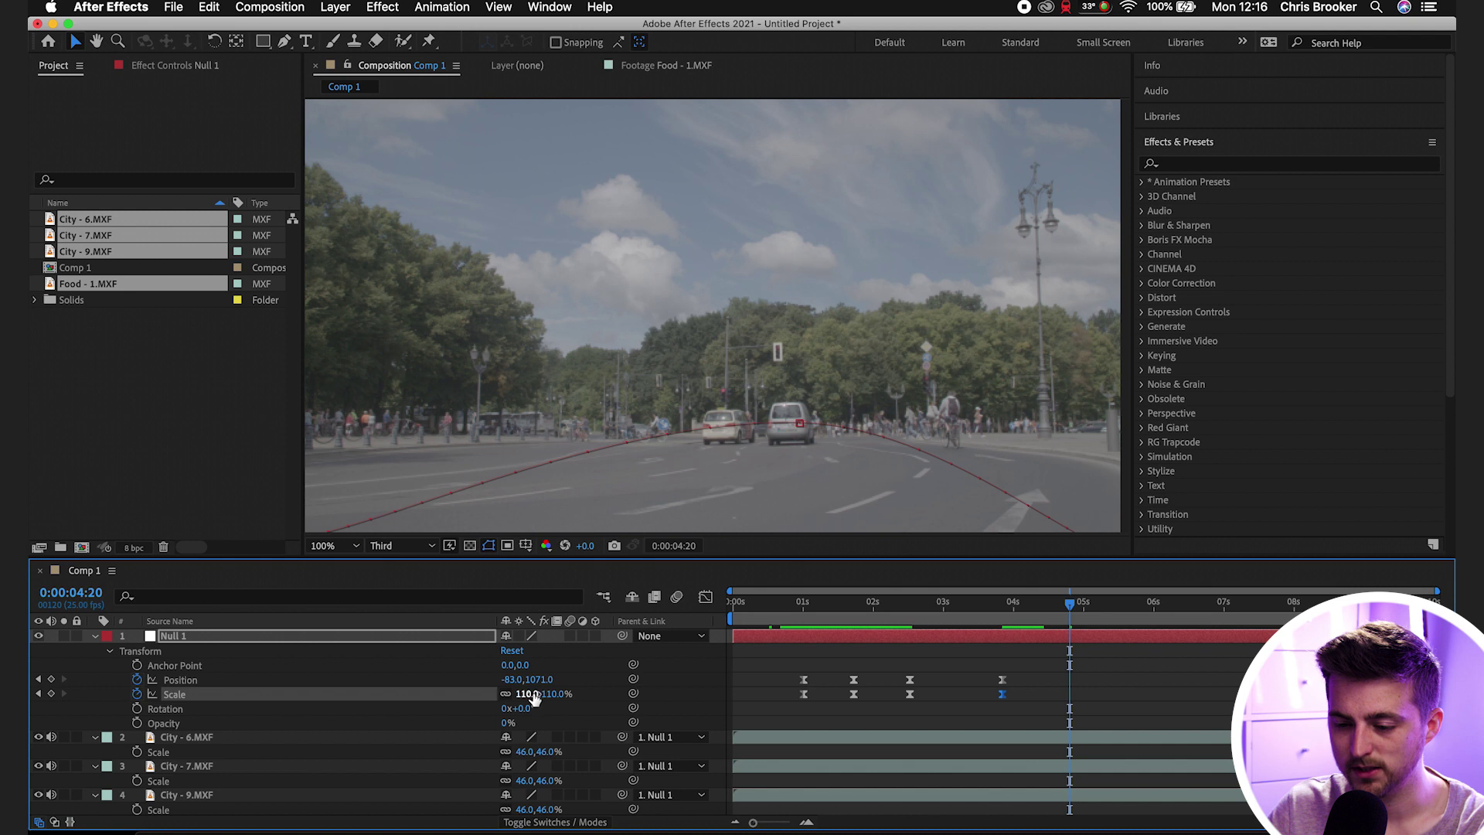
pyautogui.moveTo(508, 693); pyautogui.dragTo(509, 682)
pyautogui.click(512, 680)
pyautogui.write('865')
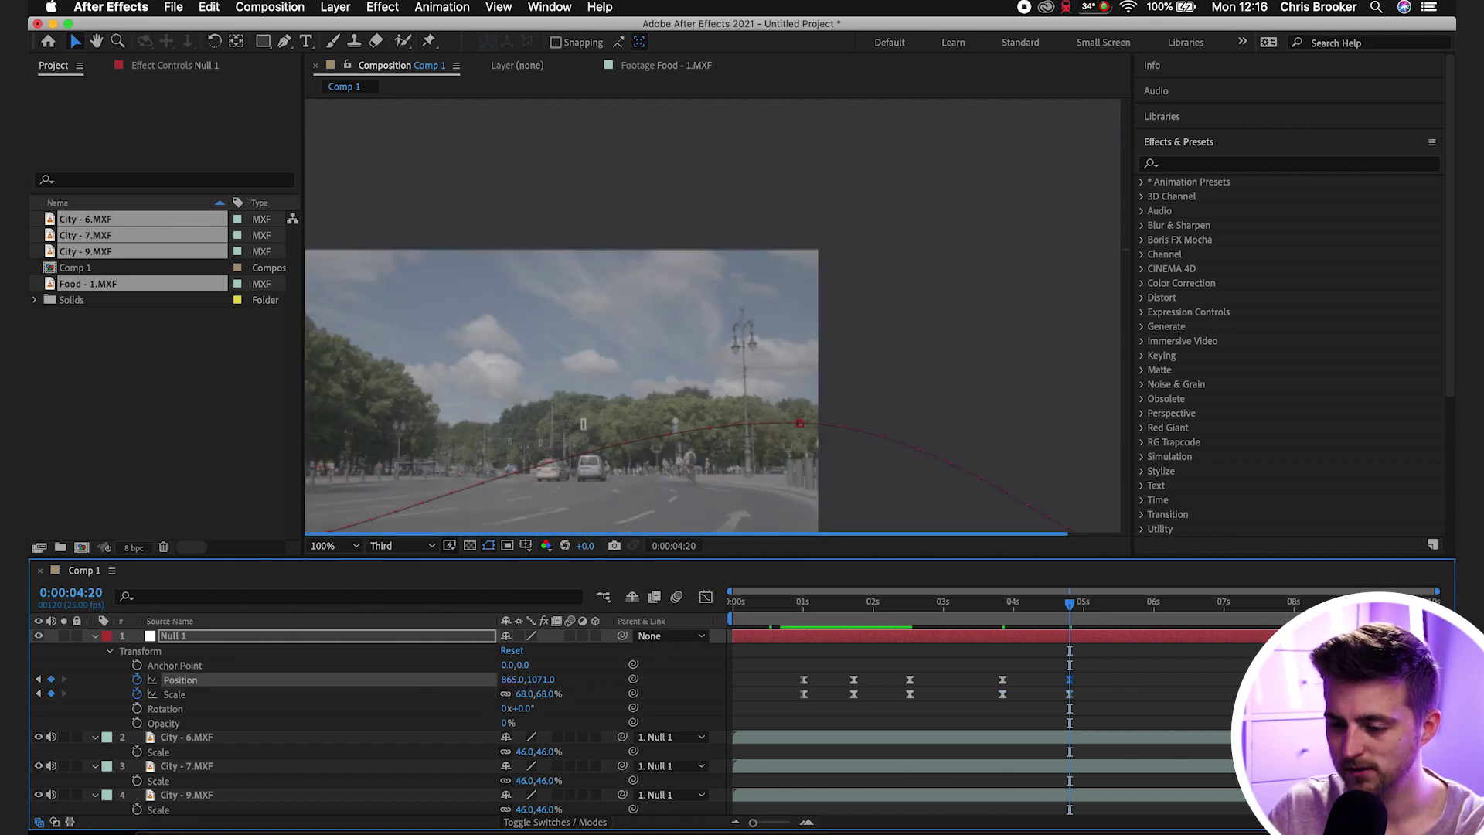
pyautogui.press('Return')
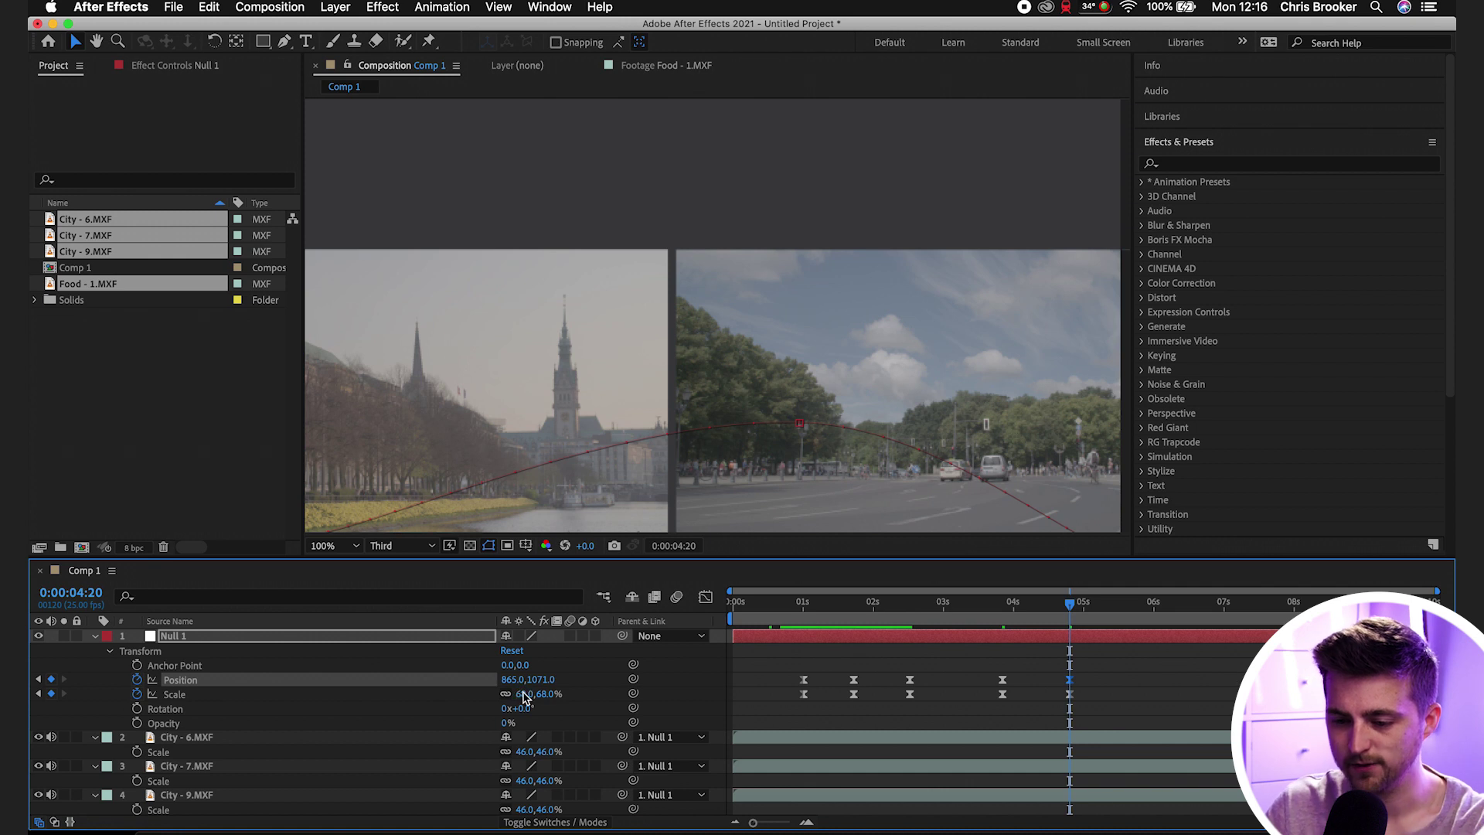
pyautogui.write('40')
pyautogui.press('Return')
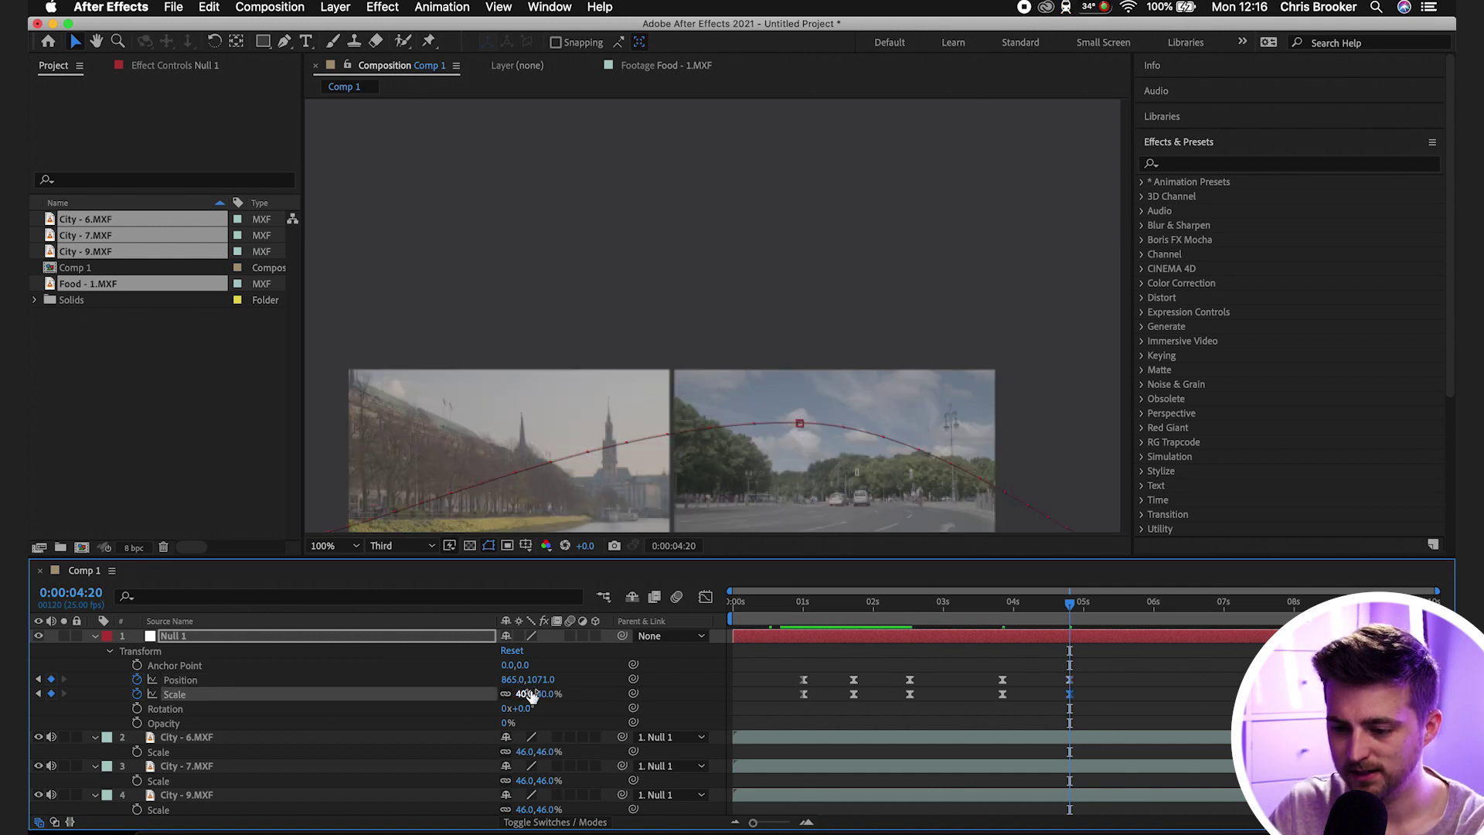
pyautogui.write('50')
pyautogui.press('Return')
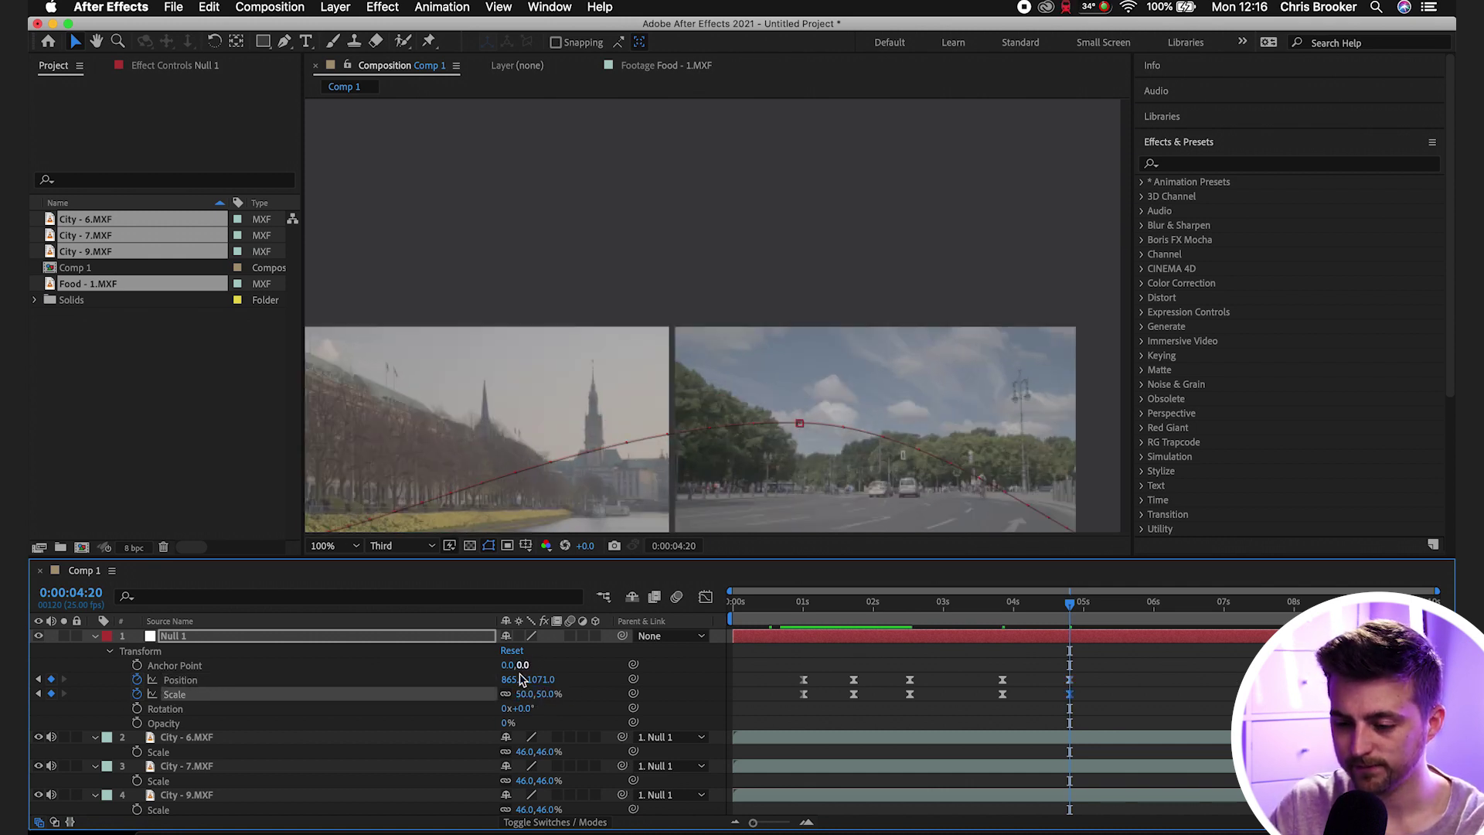
pyautogui.moveTo(520, 679); pyautogui.dragTo(31, 751)
# - Preview the zoom-out from the previous keyframe
pyautogui.press('j')
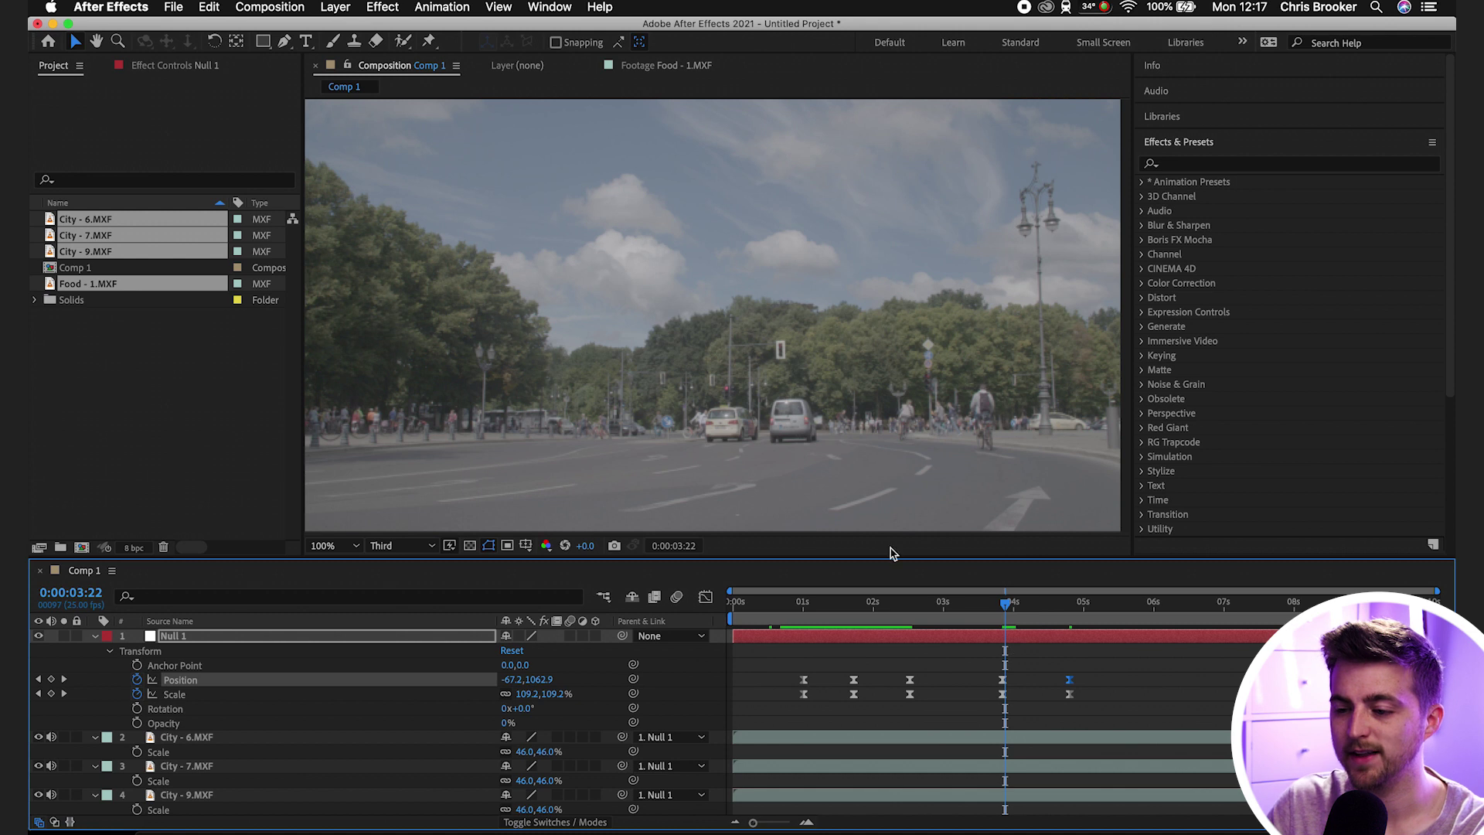
pyautogui.press('space')
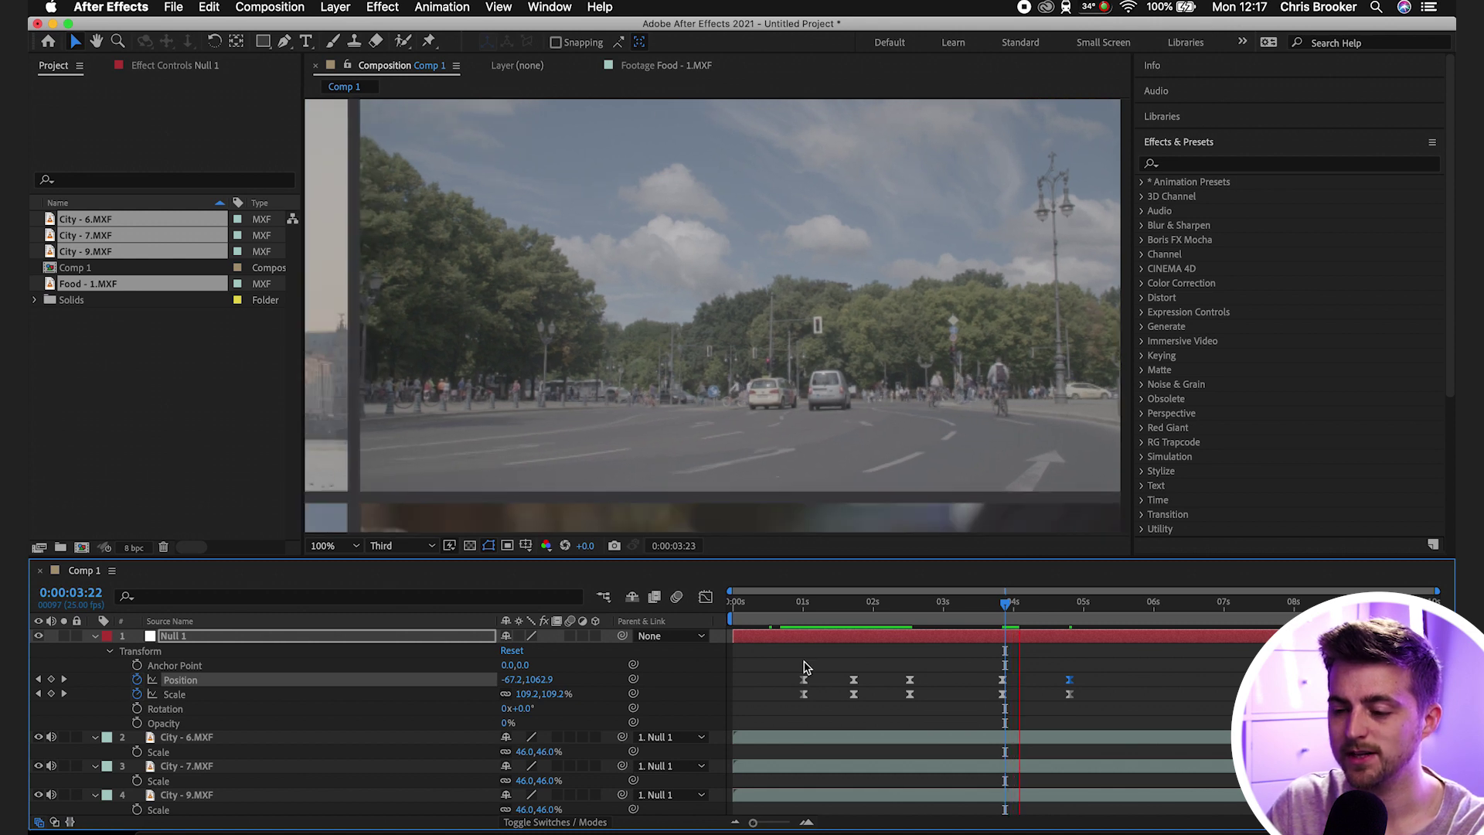
pyautogui.press('space')
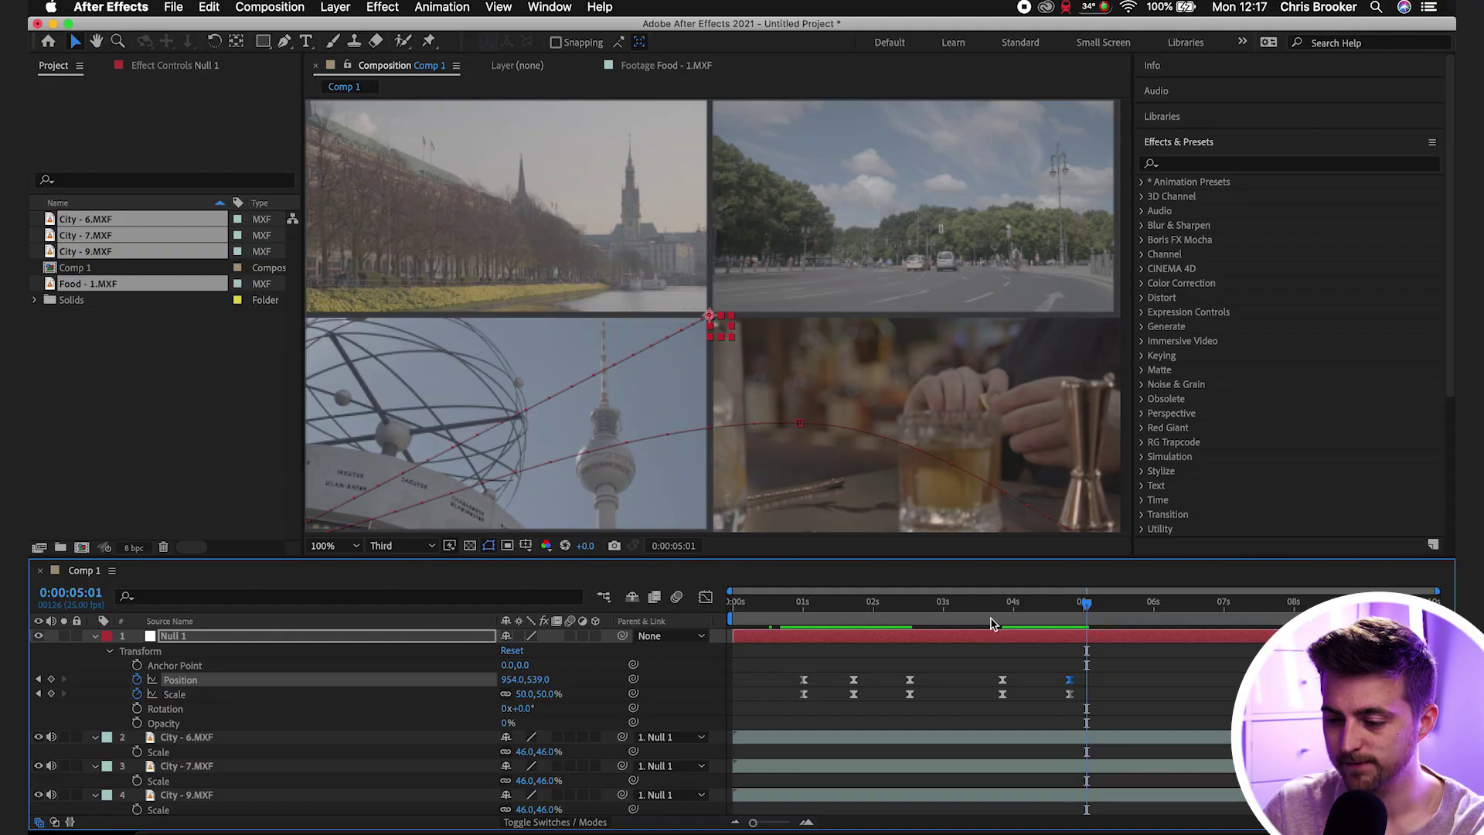
# - Return the playhead to 0:00:03:21 after centering the final keyframe at 954, 539
pyautogui.click(1003, 611)
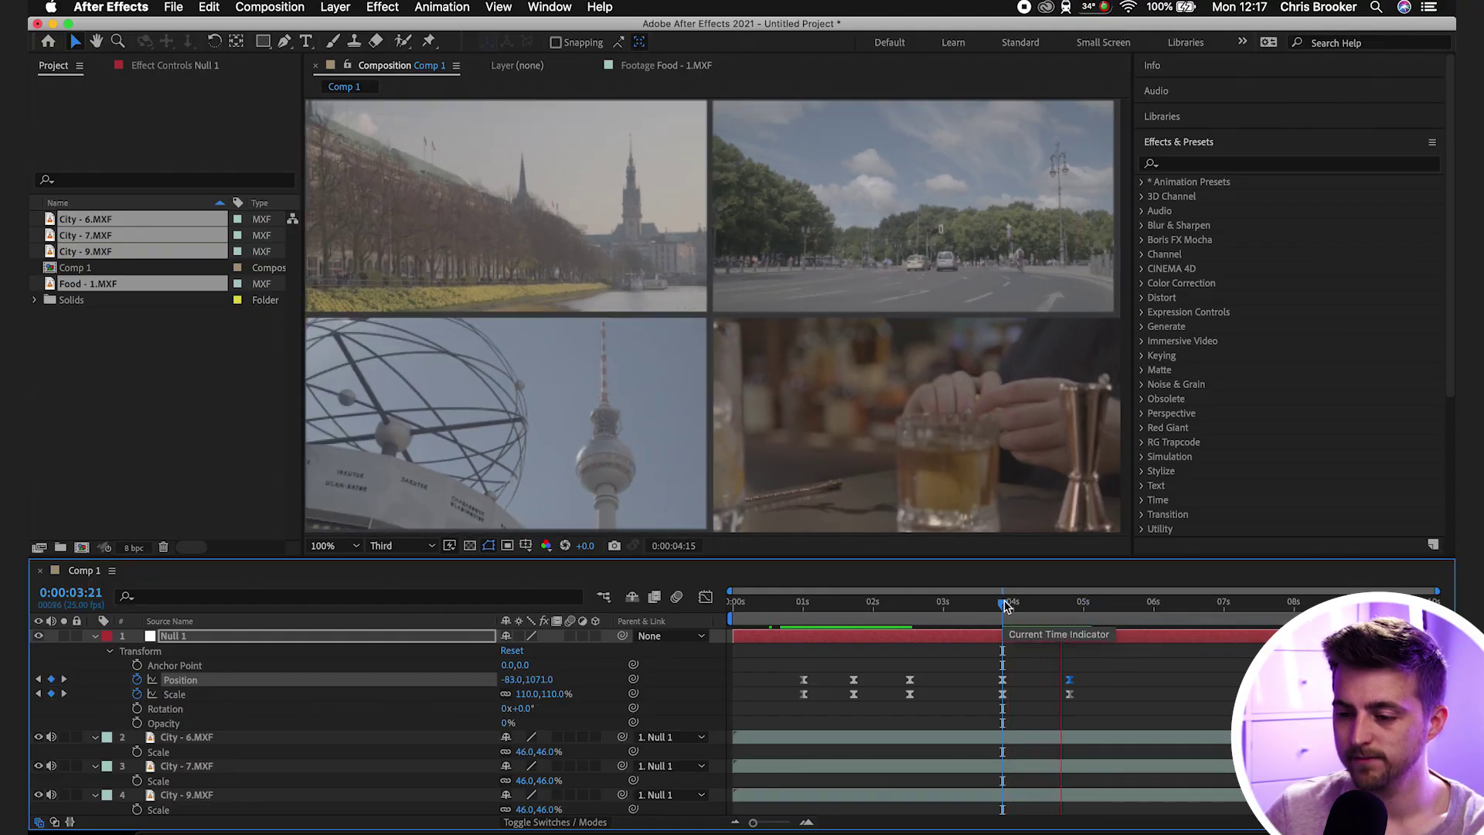